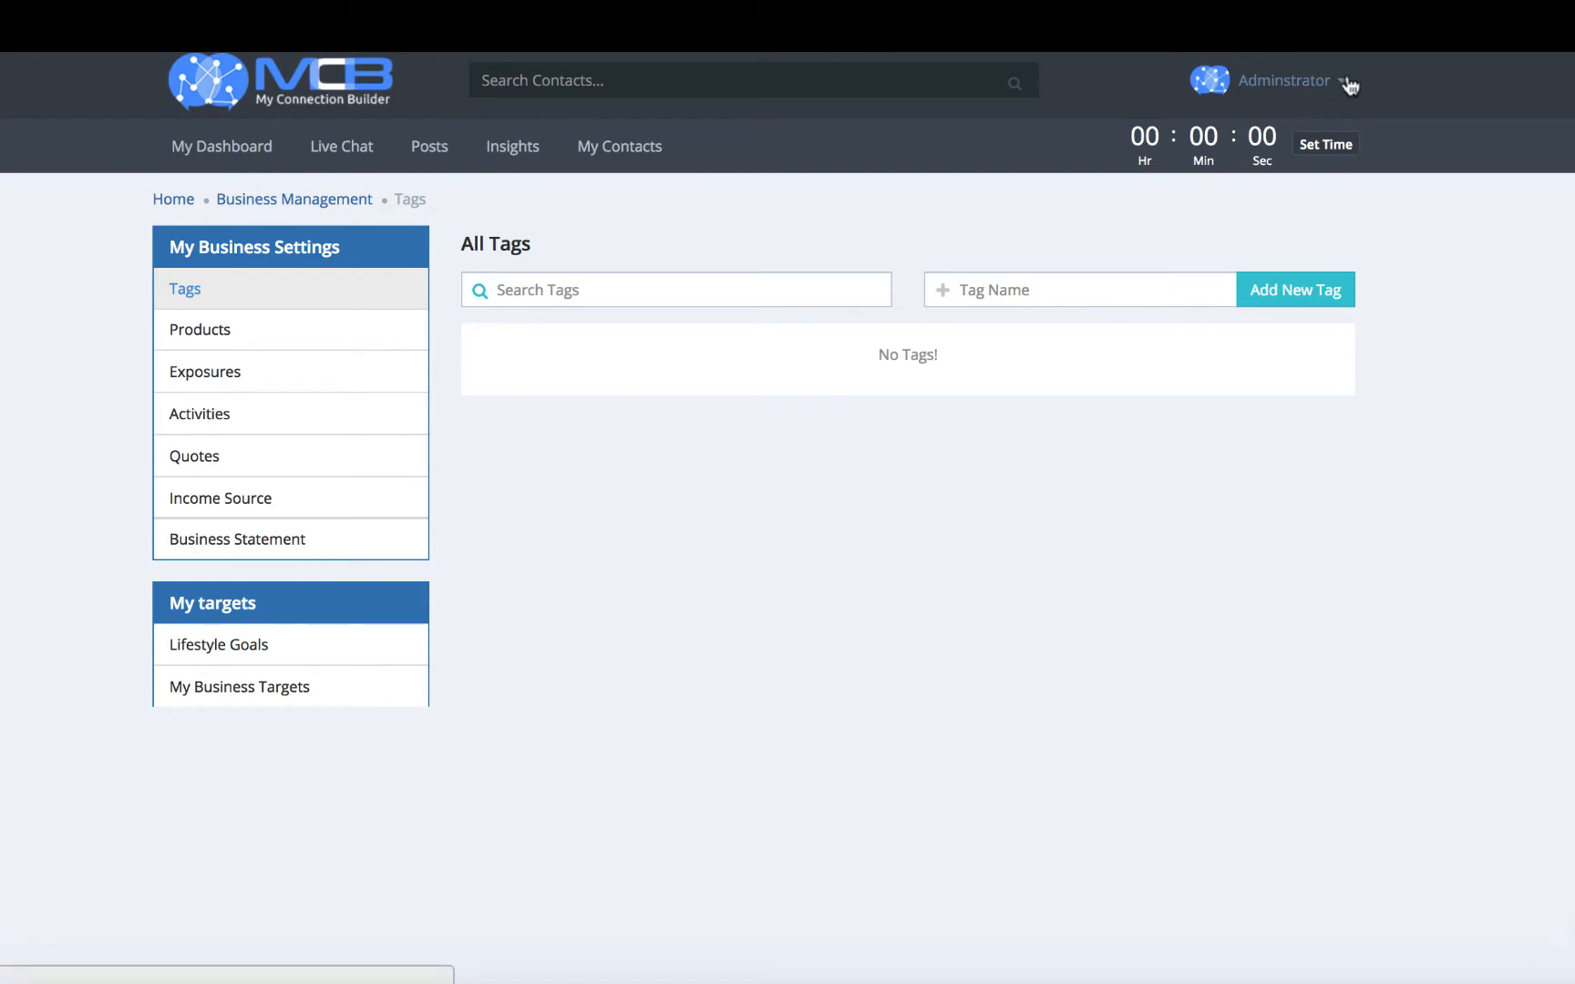
Open Business Management and create a tag named "October Group".
click(1344, 84)
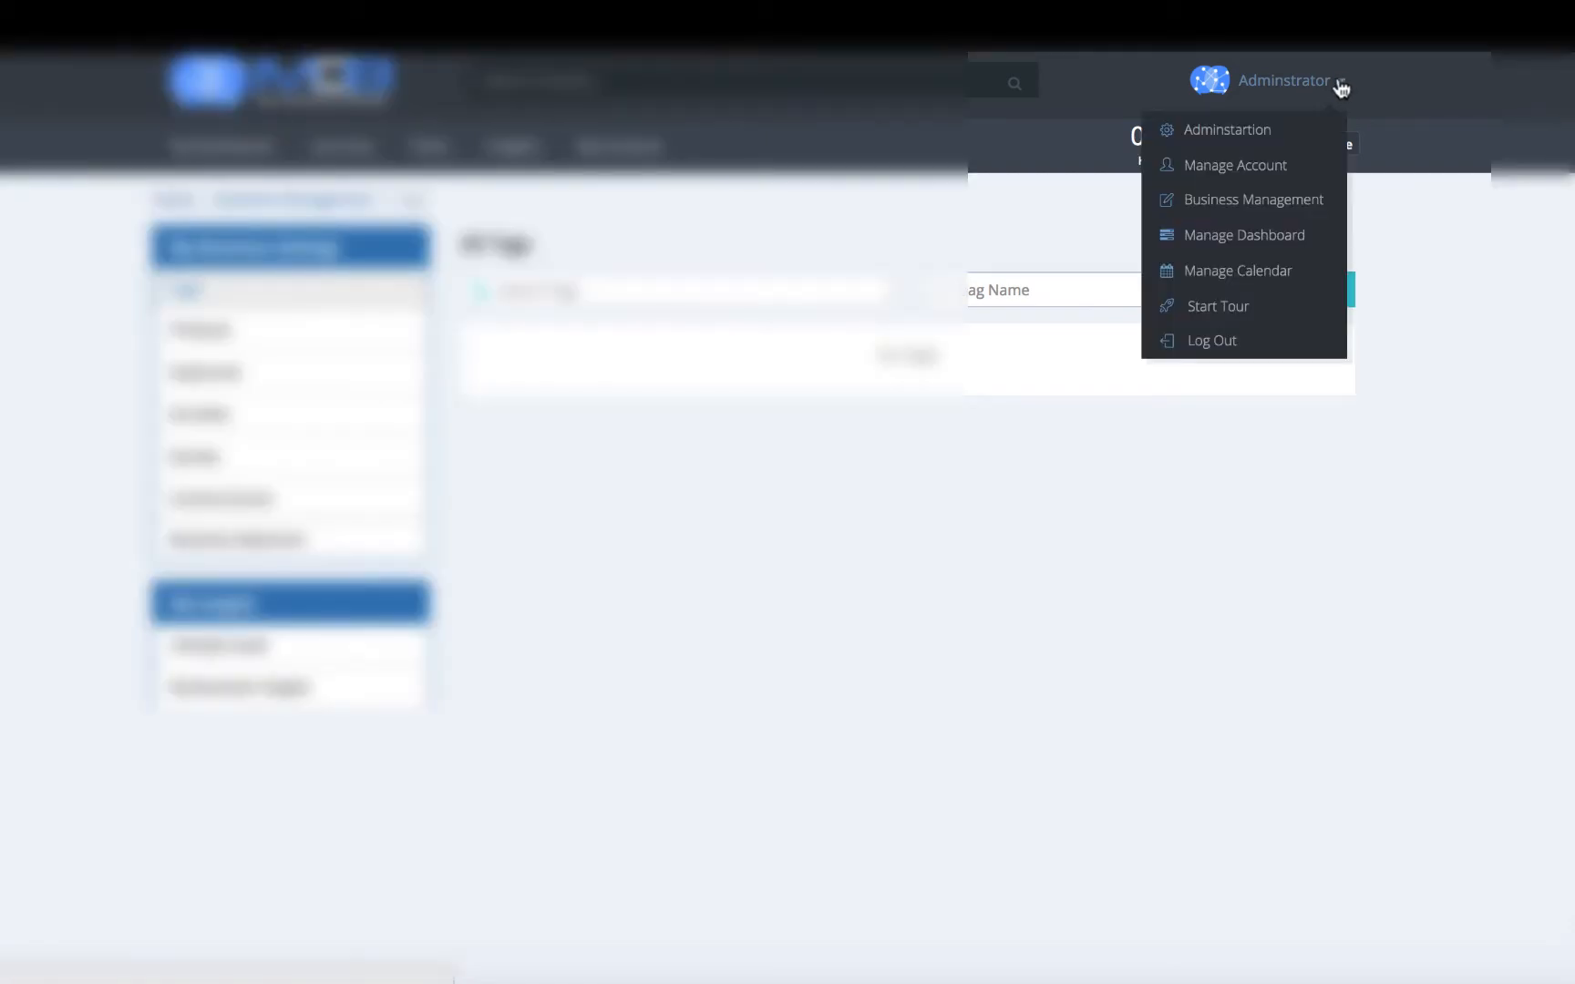
click(1234, 202)
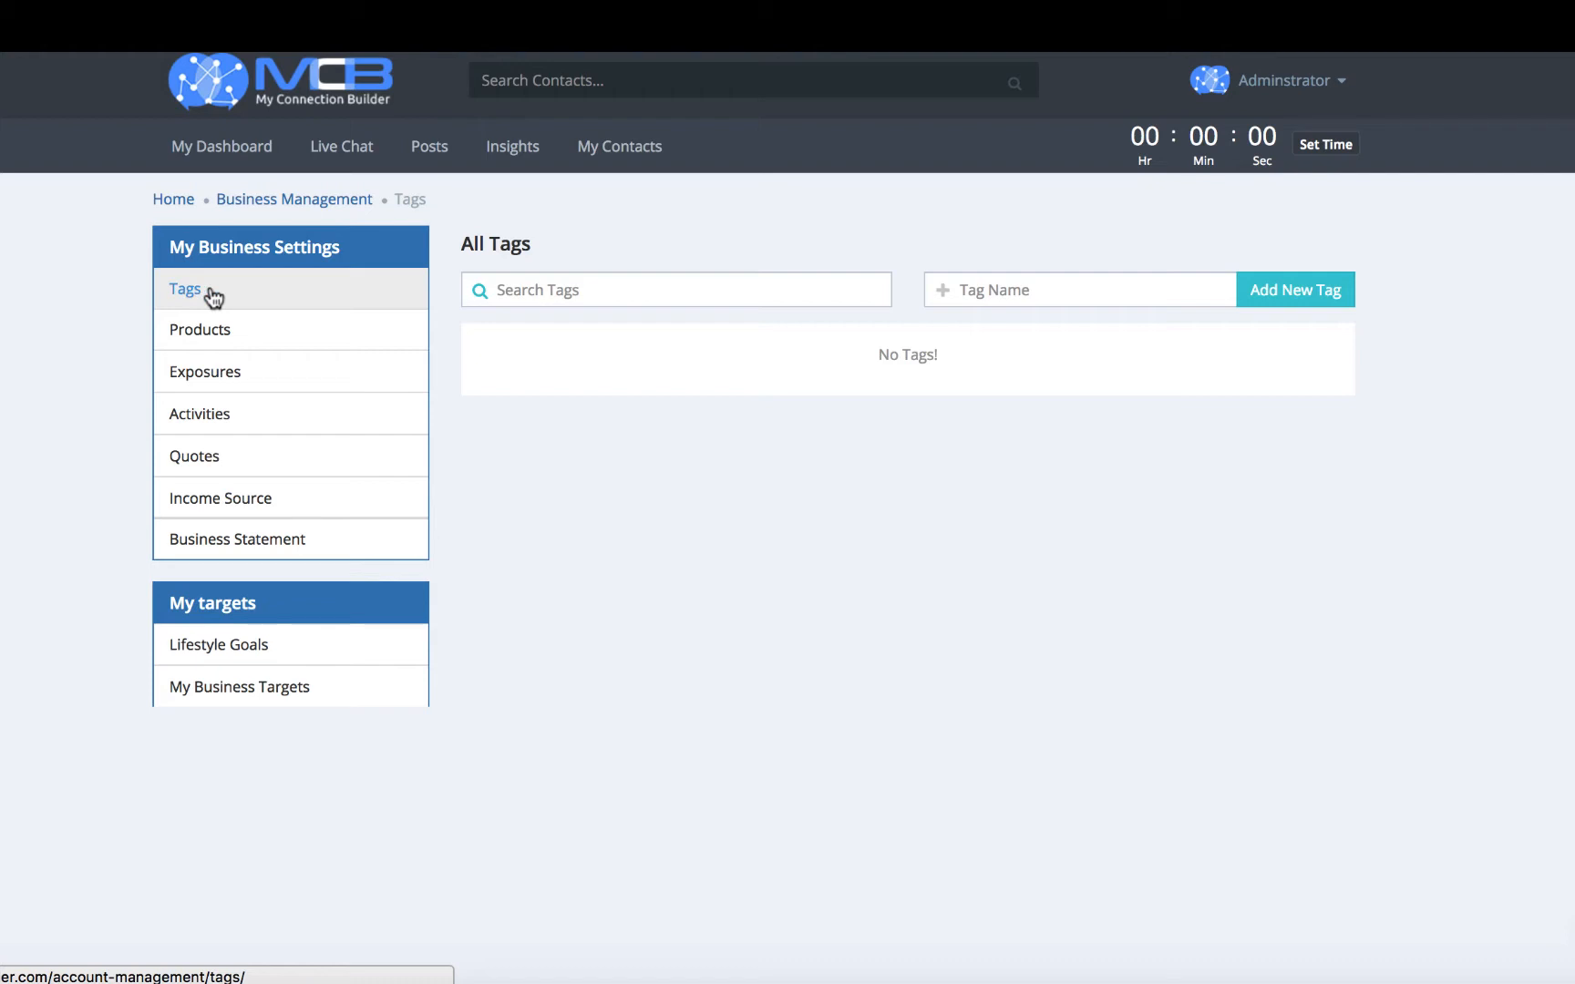
click(1013, 289)
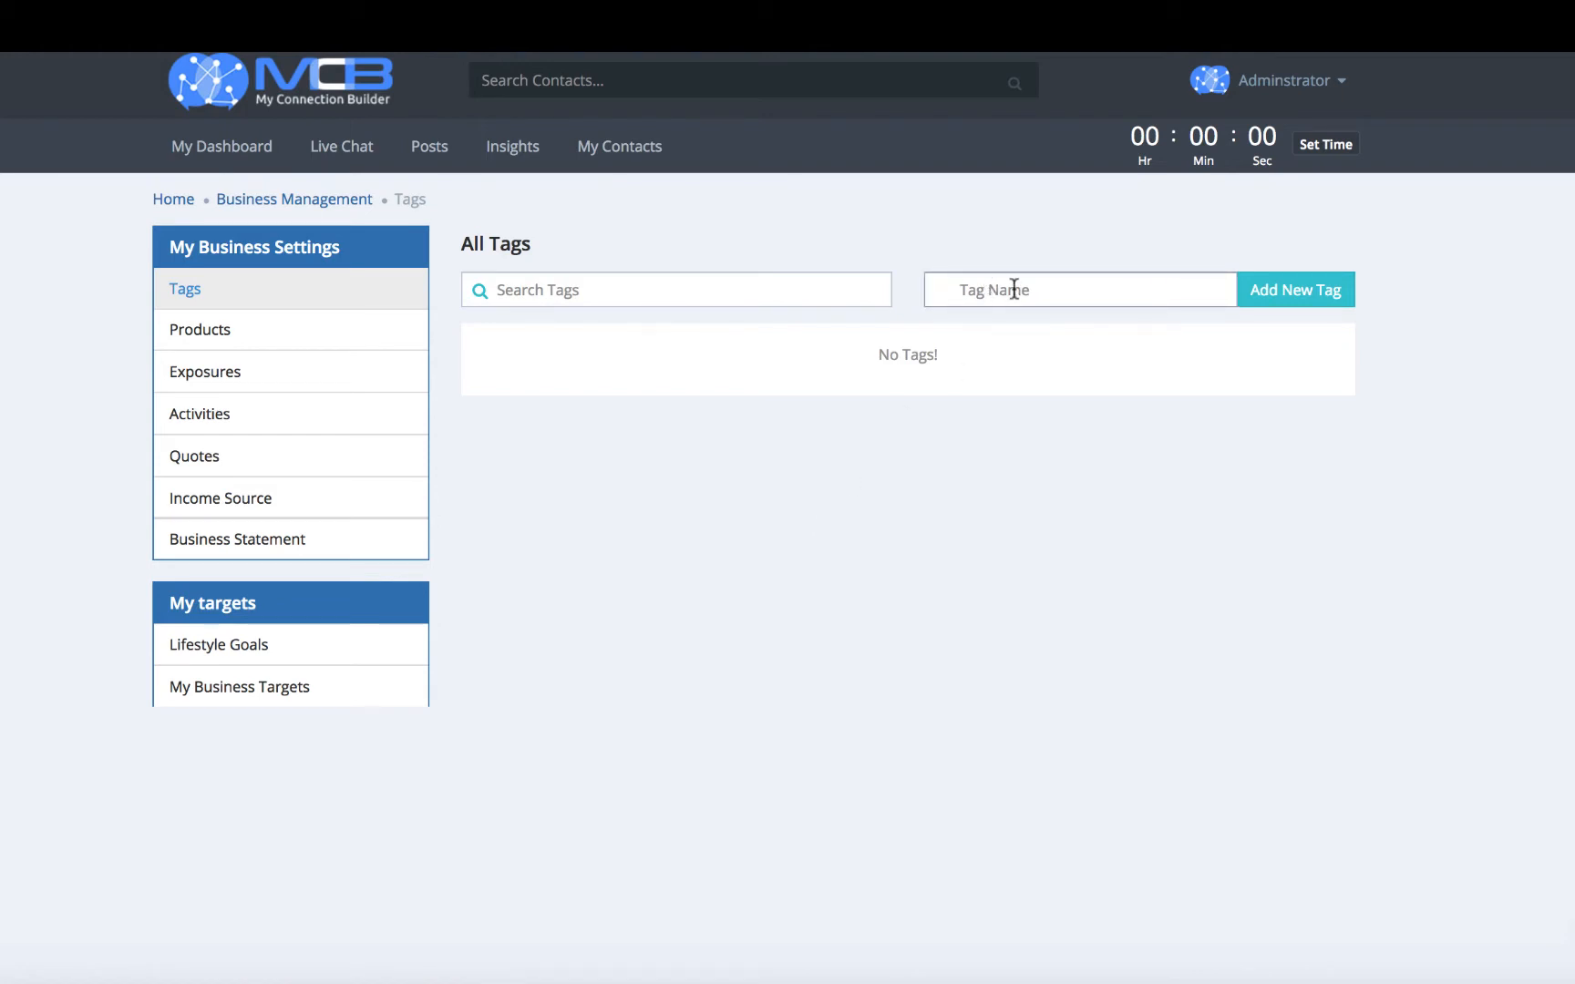
text(October Group)
click(1310, 291)
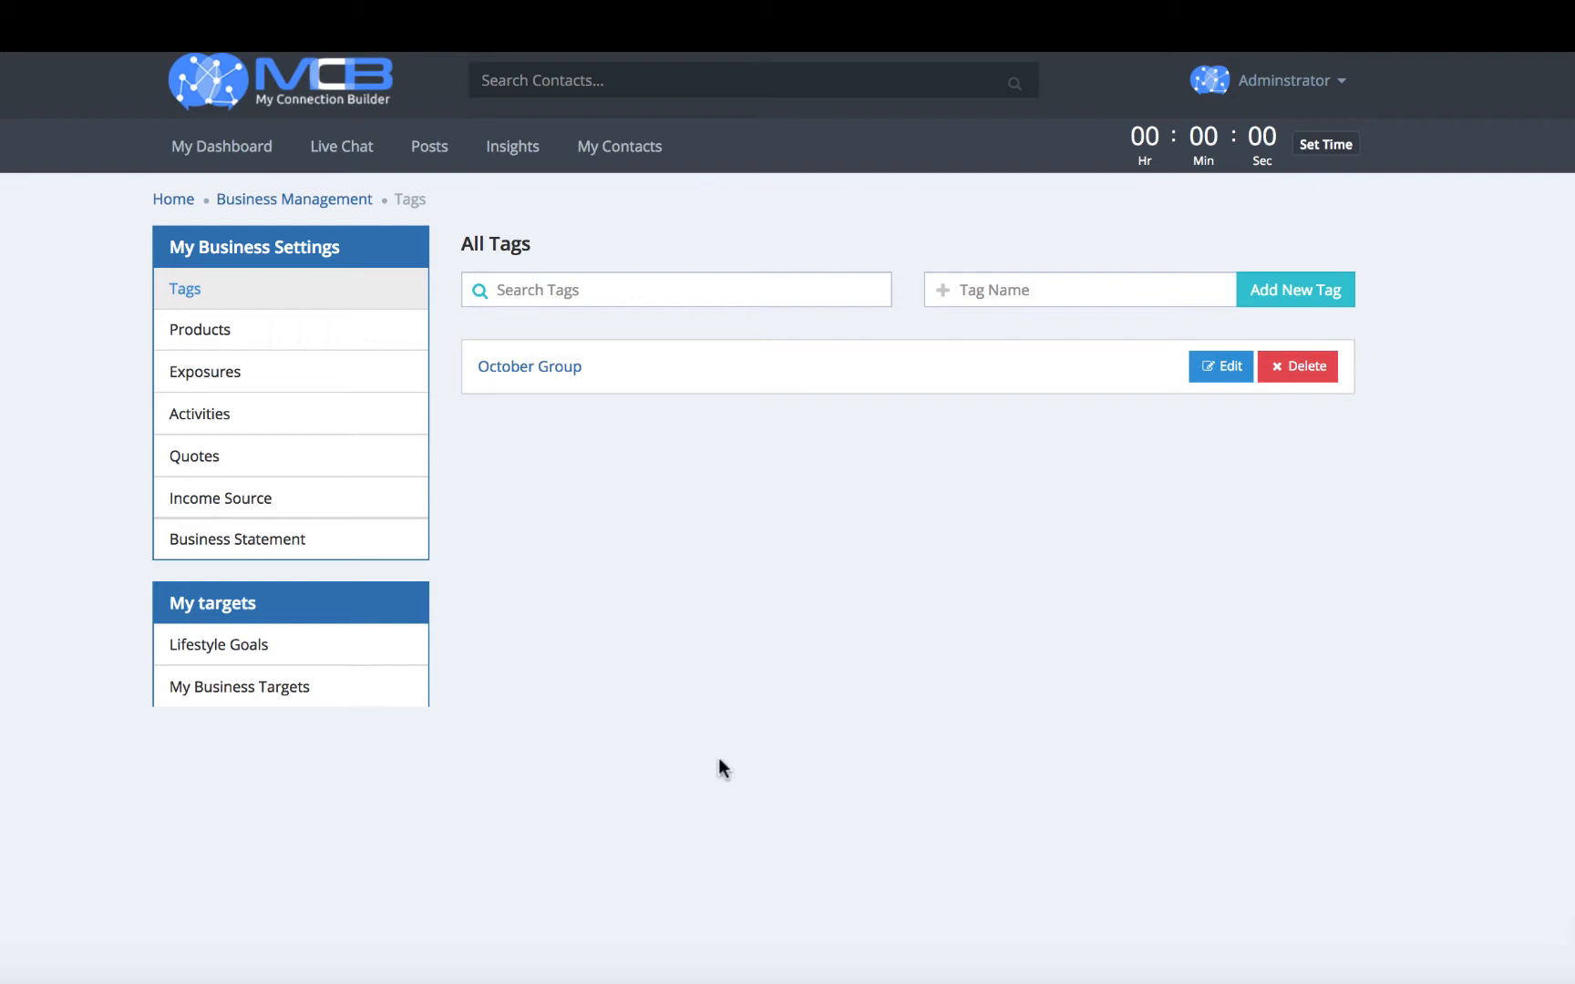
click(239, 350)
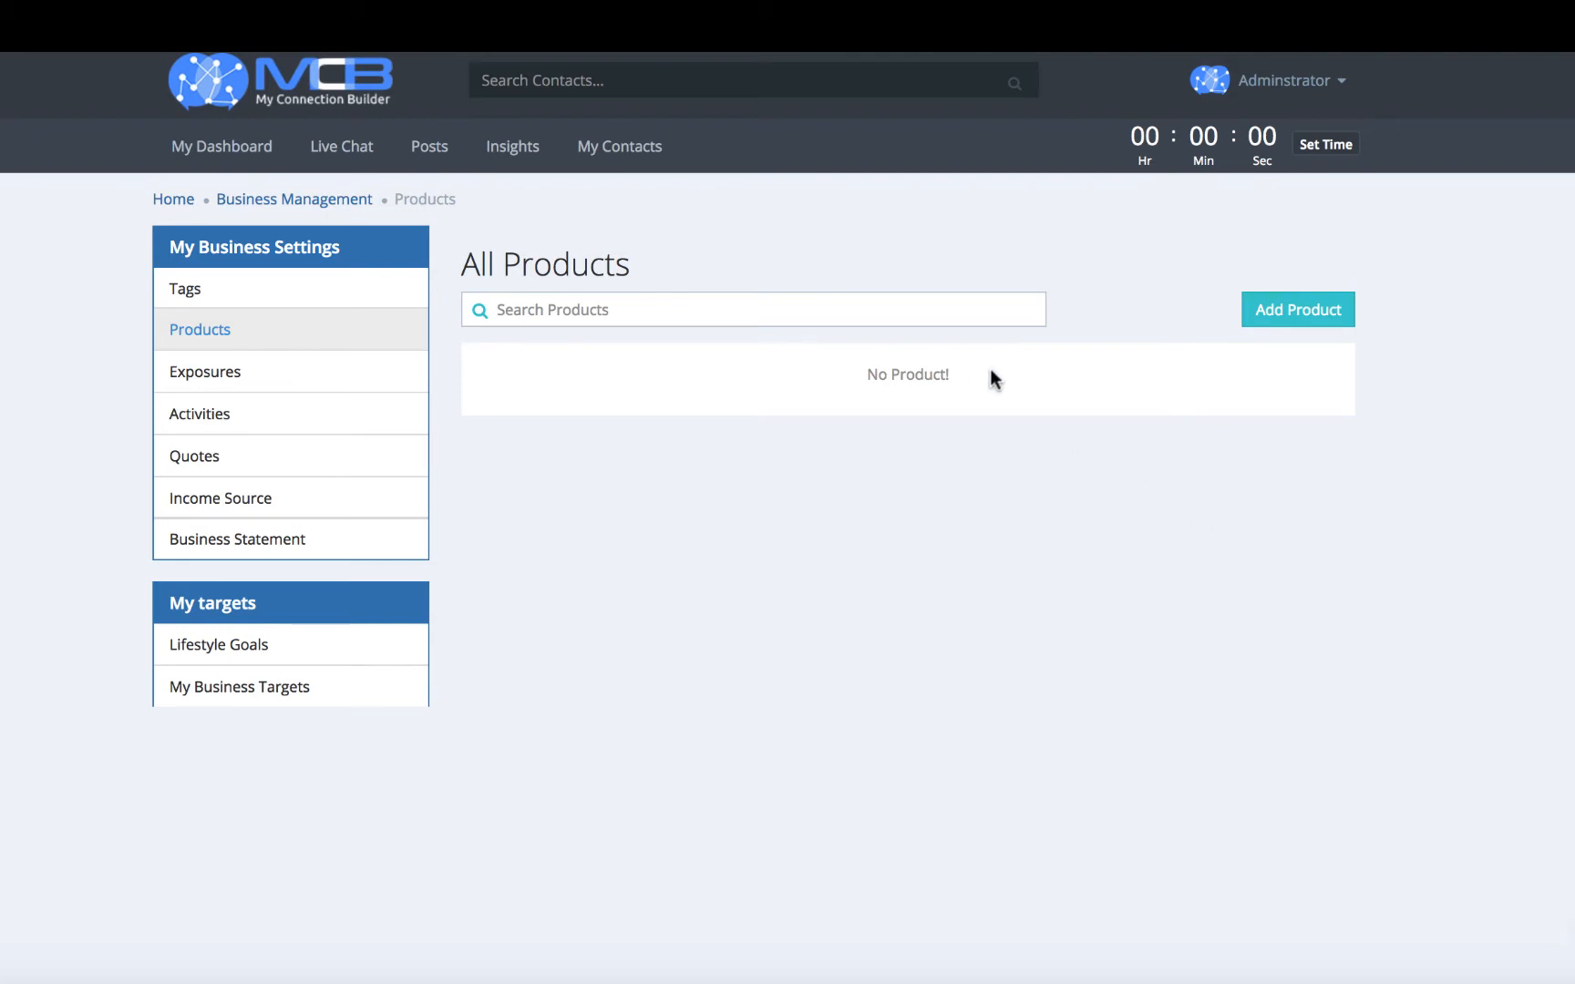
click(1283, 319)
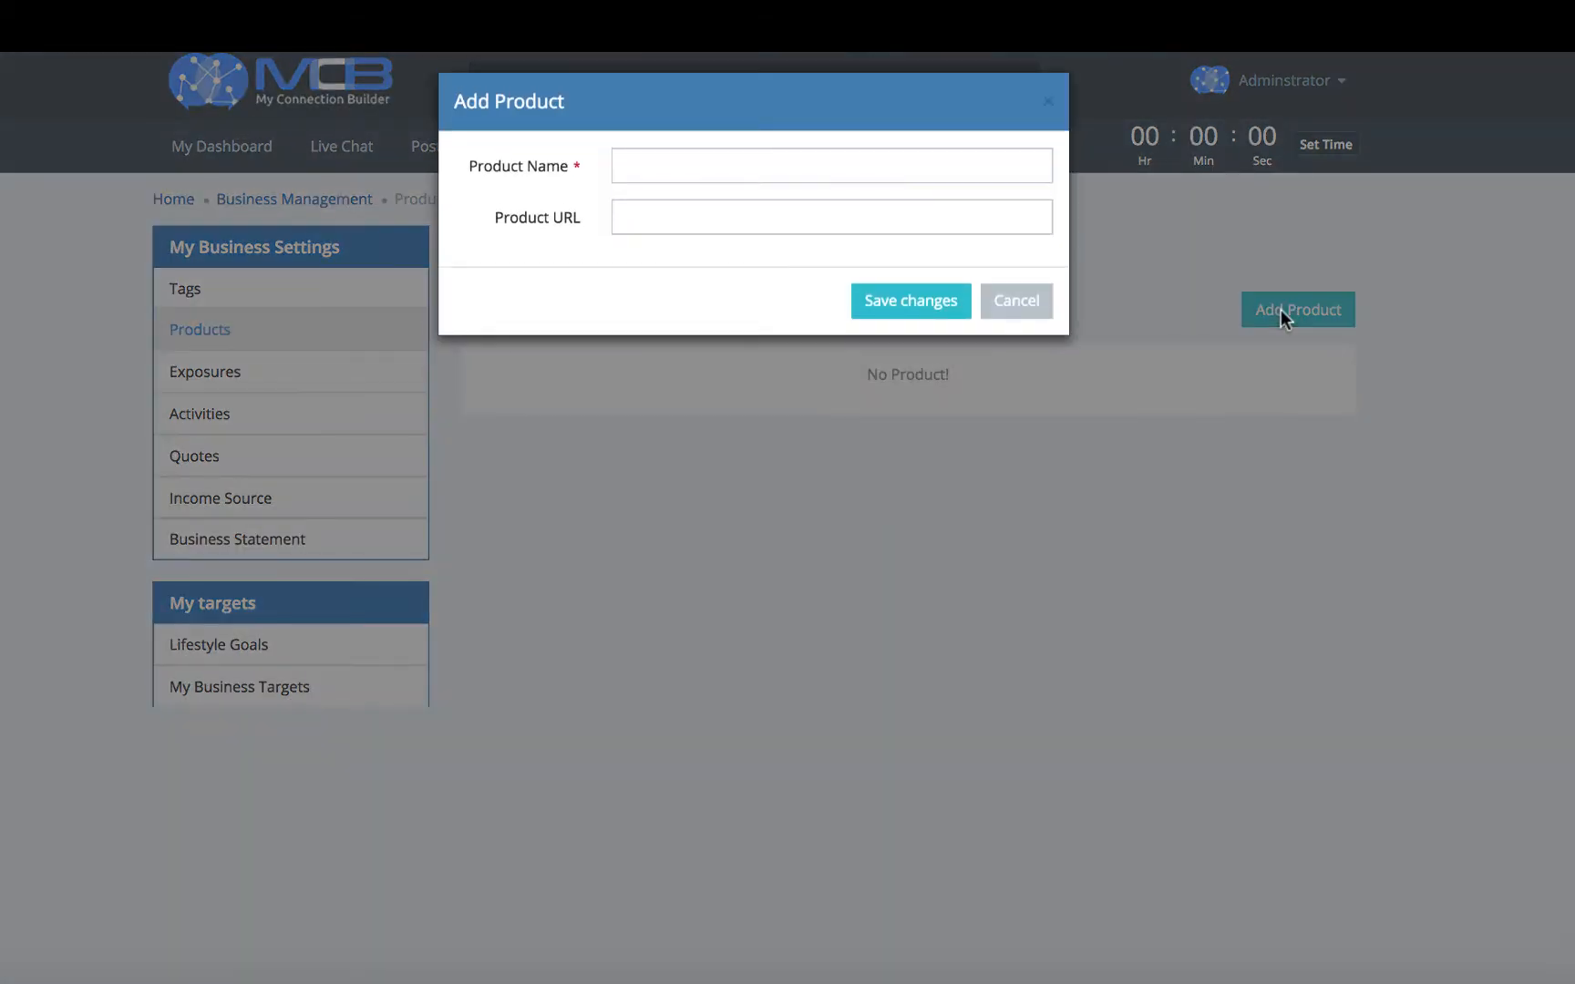
click(787, 158)
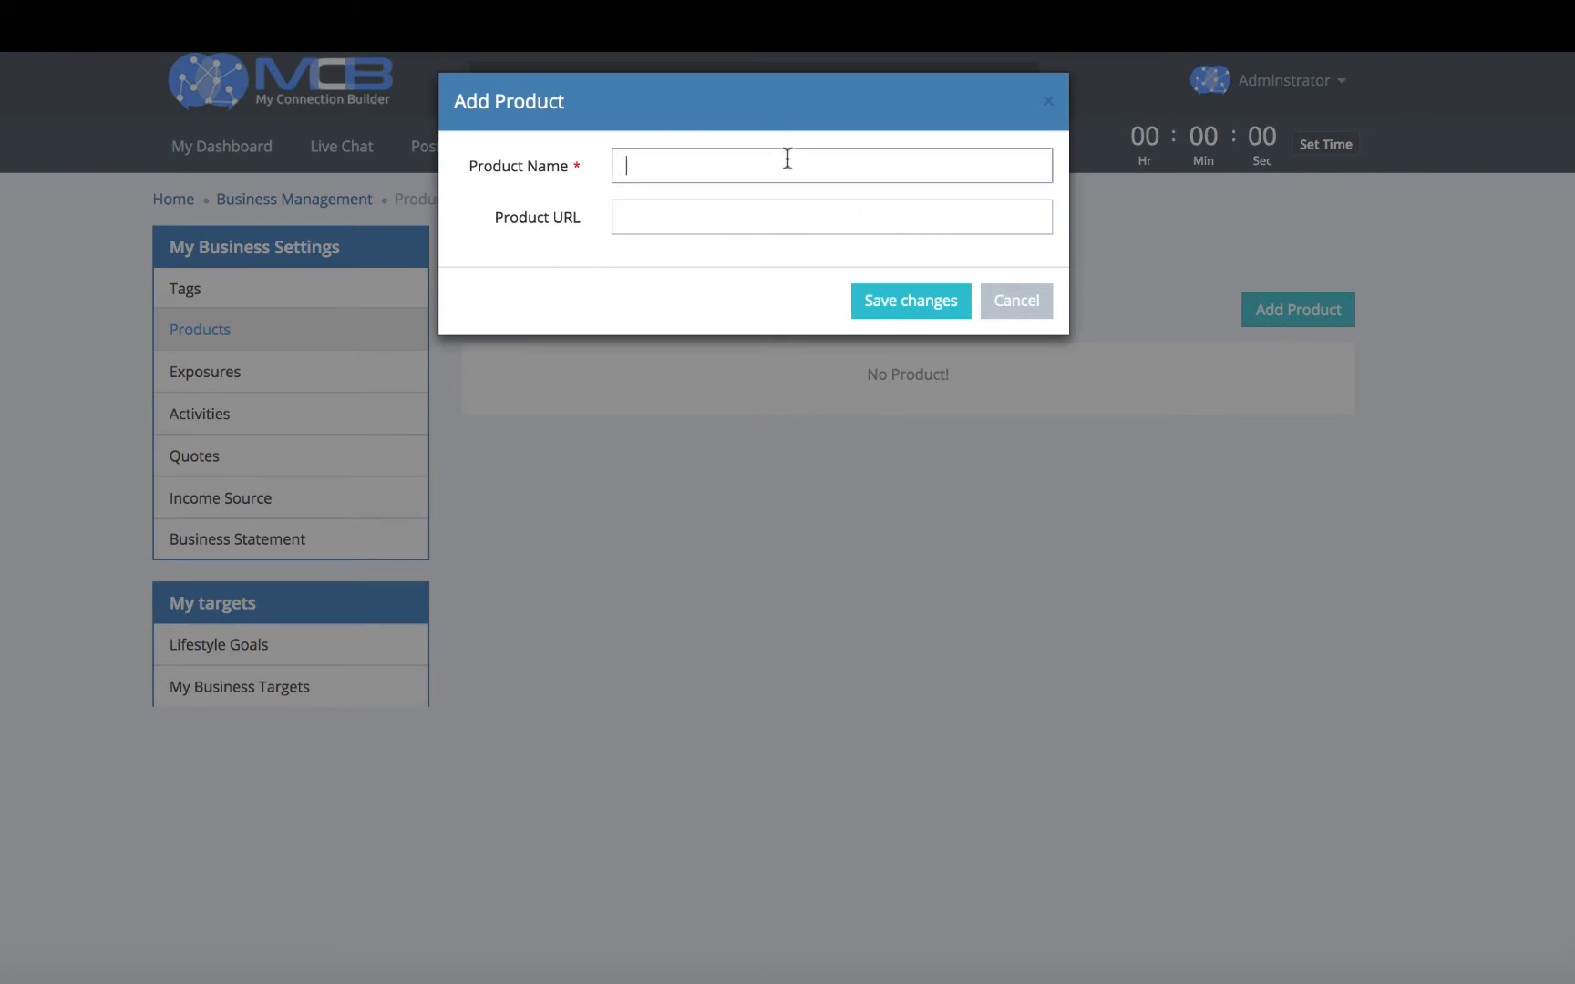
text(CRM)
click(756, 215)
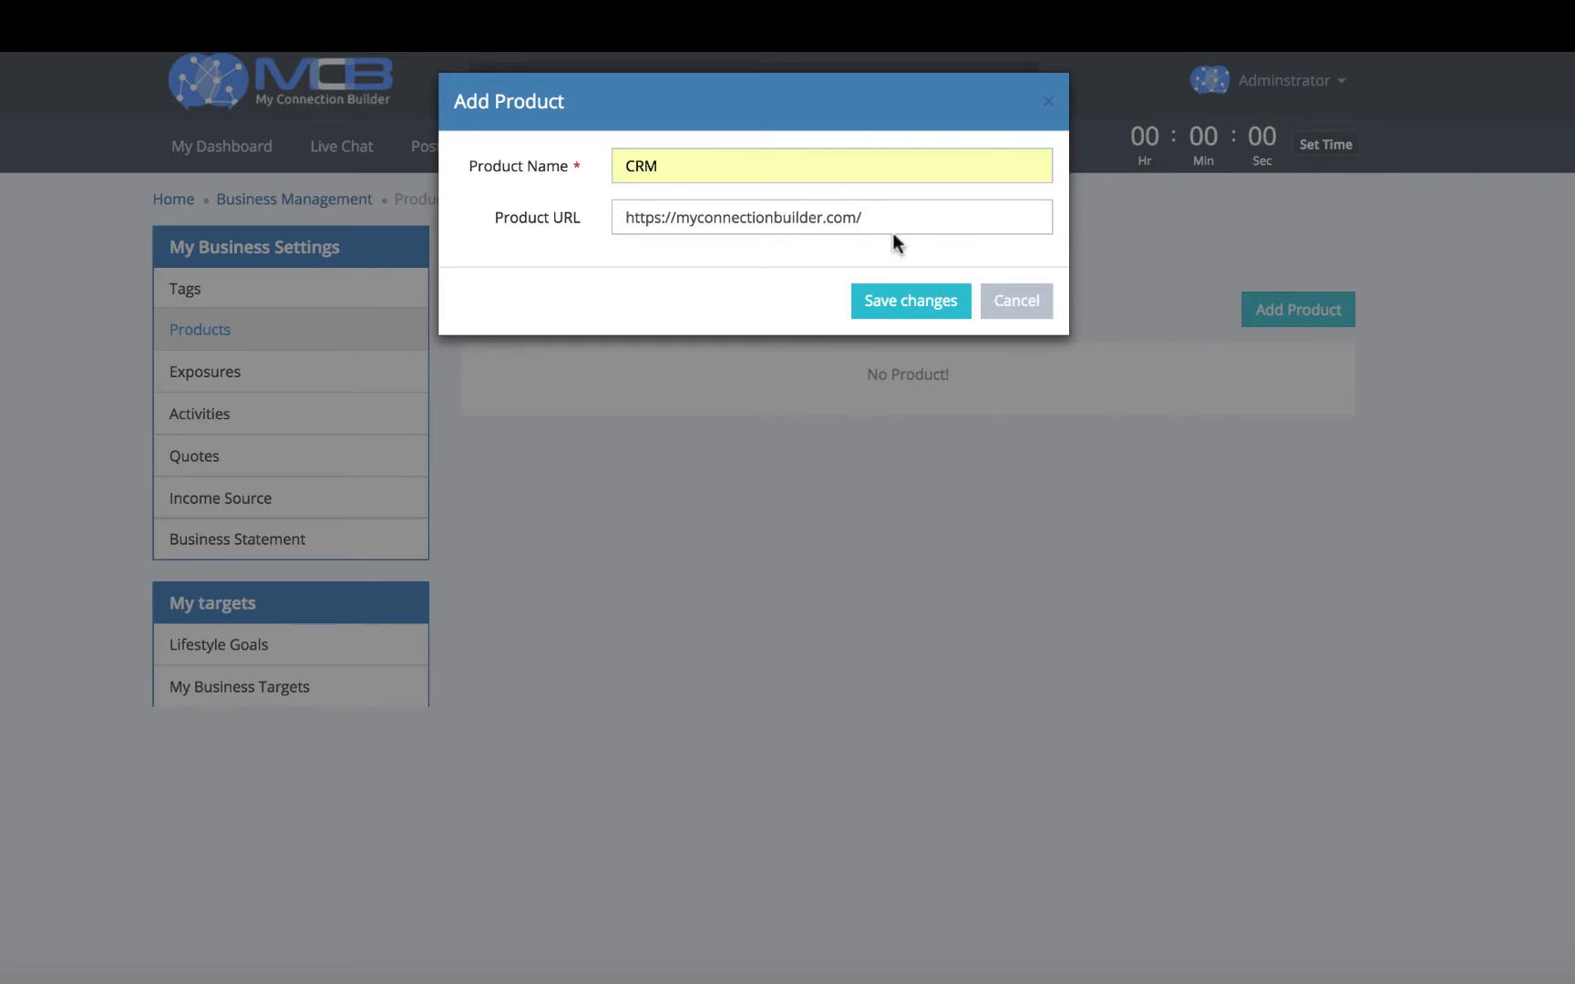
click(884, 303)
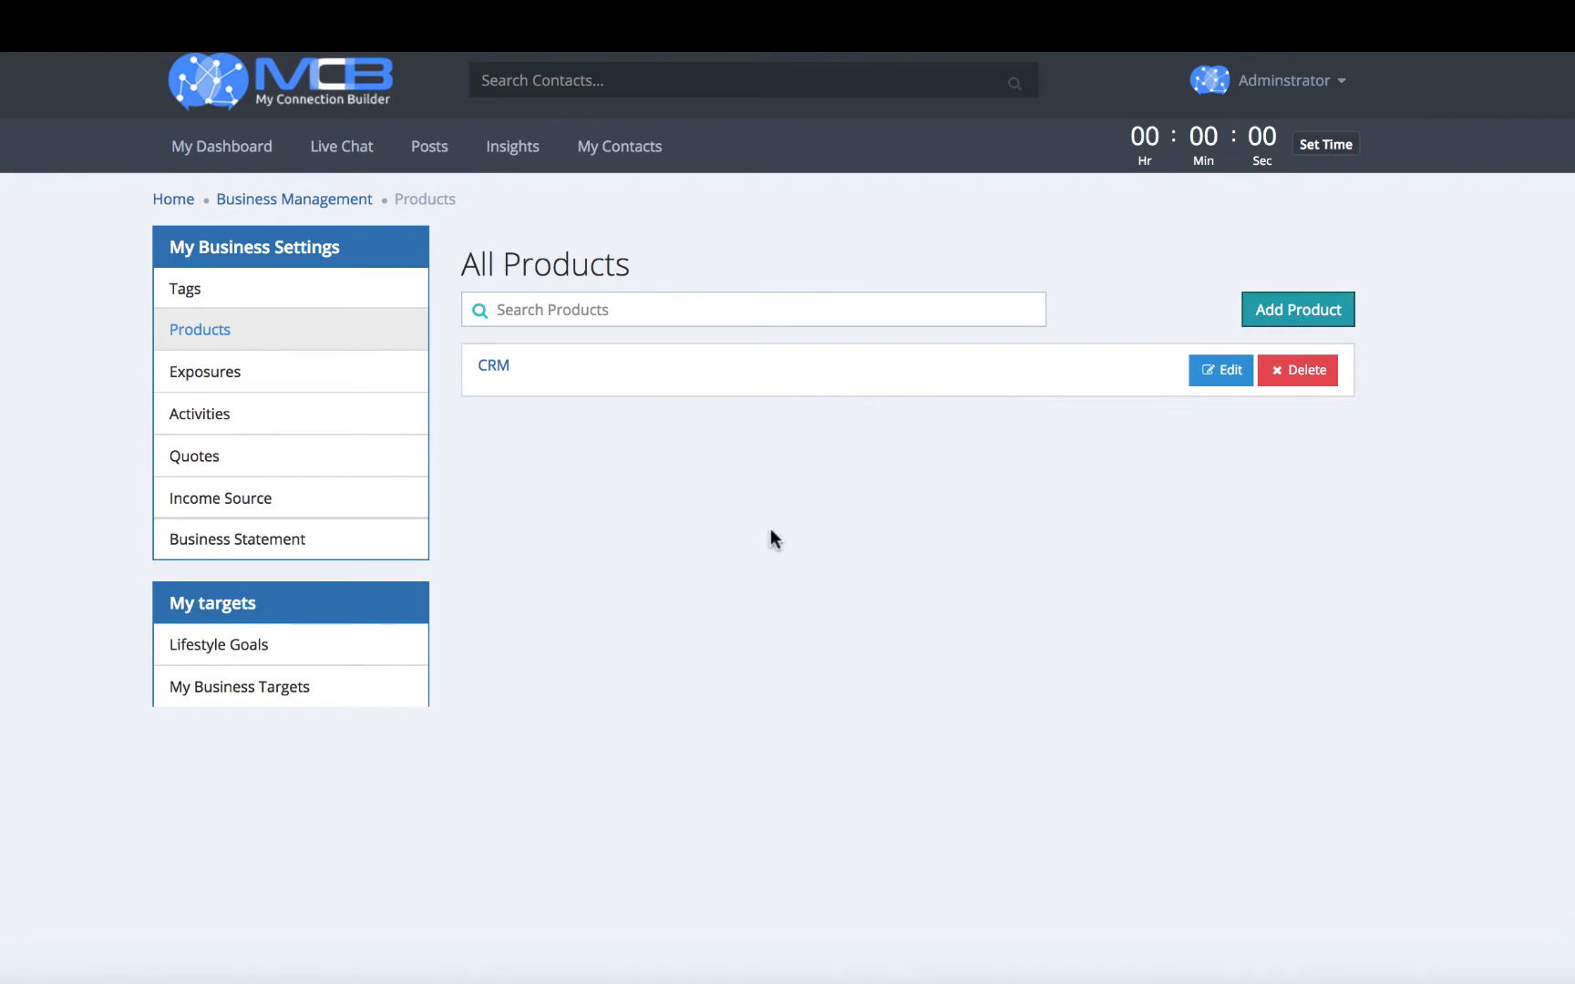
Create an exposure named "3 way phone call" in the business settings.
scroll(91, 182, down, 1)
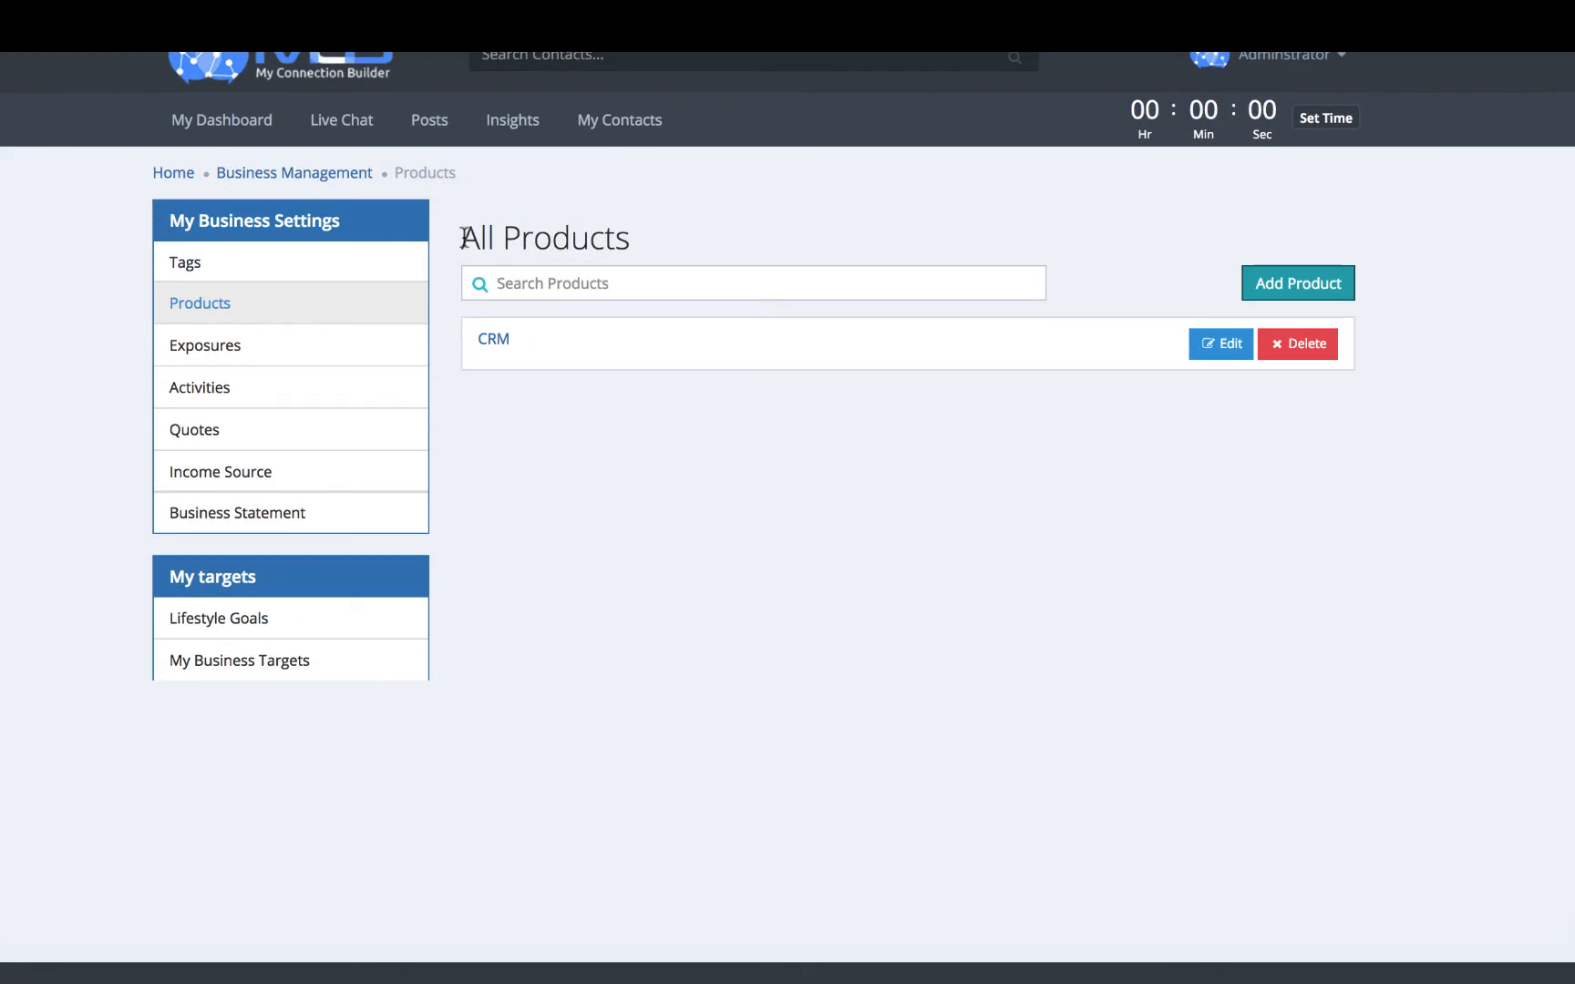
scroll(788, 517, up, 1)
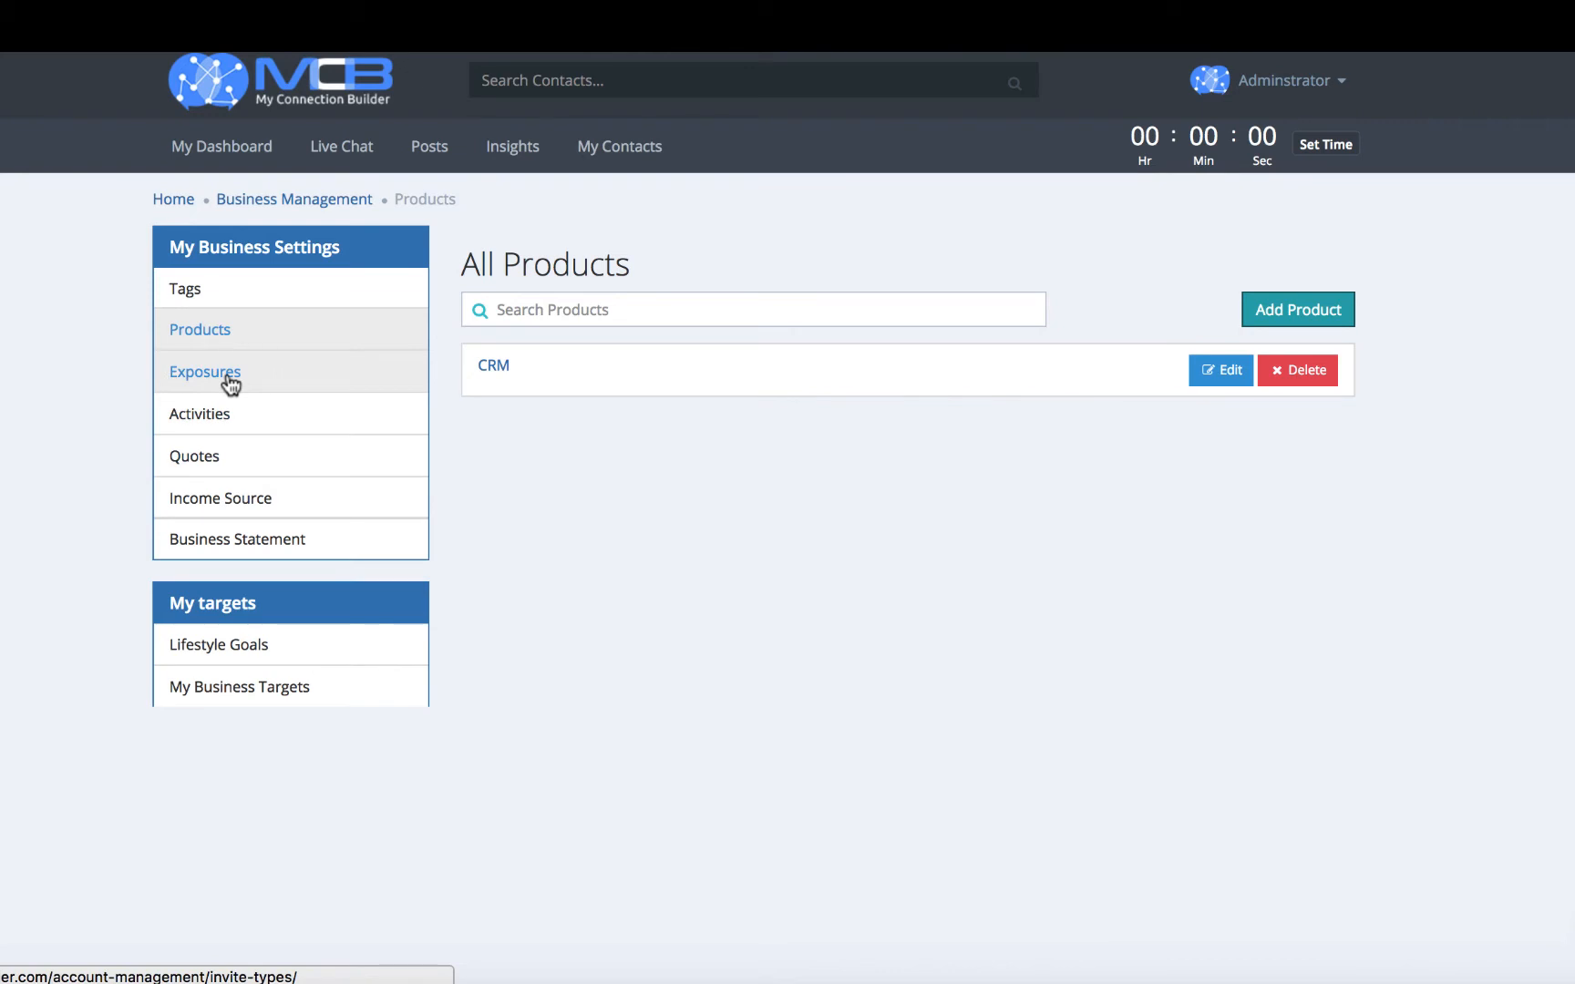
click(228, 373)
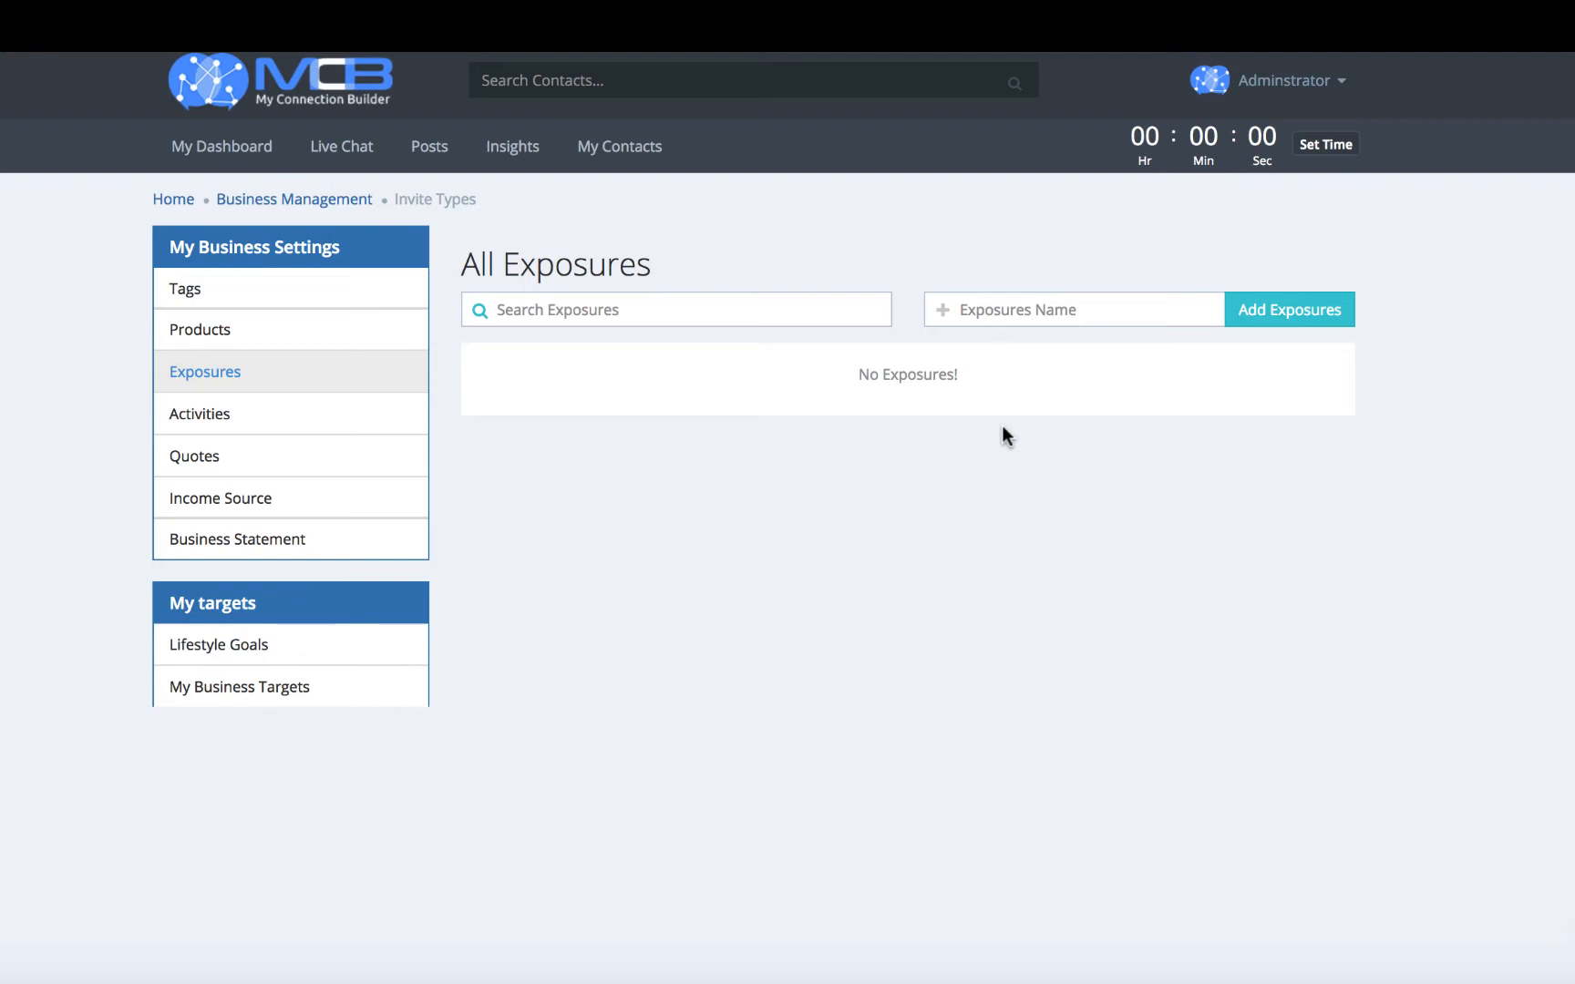
click(986, 310)
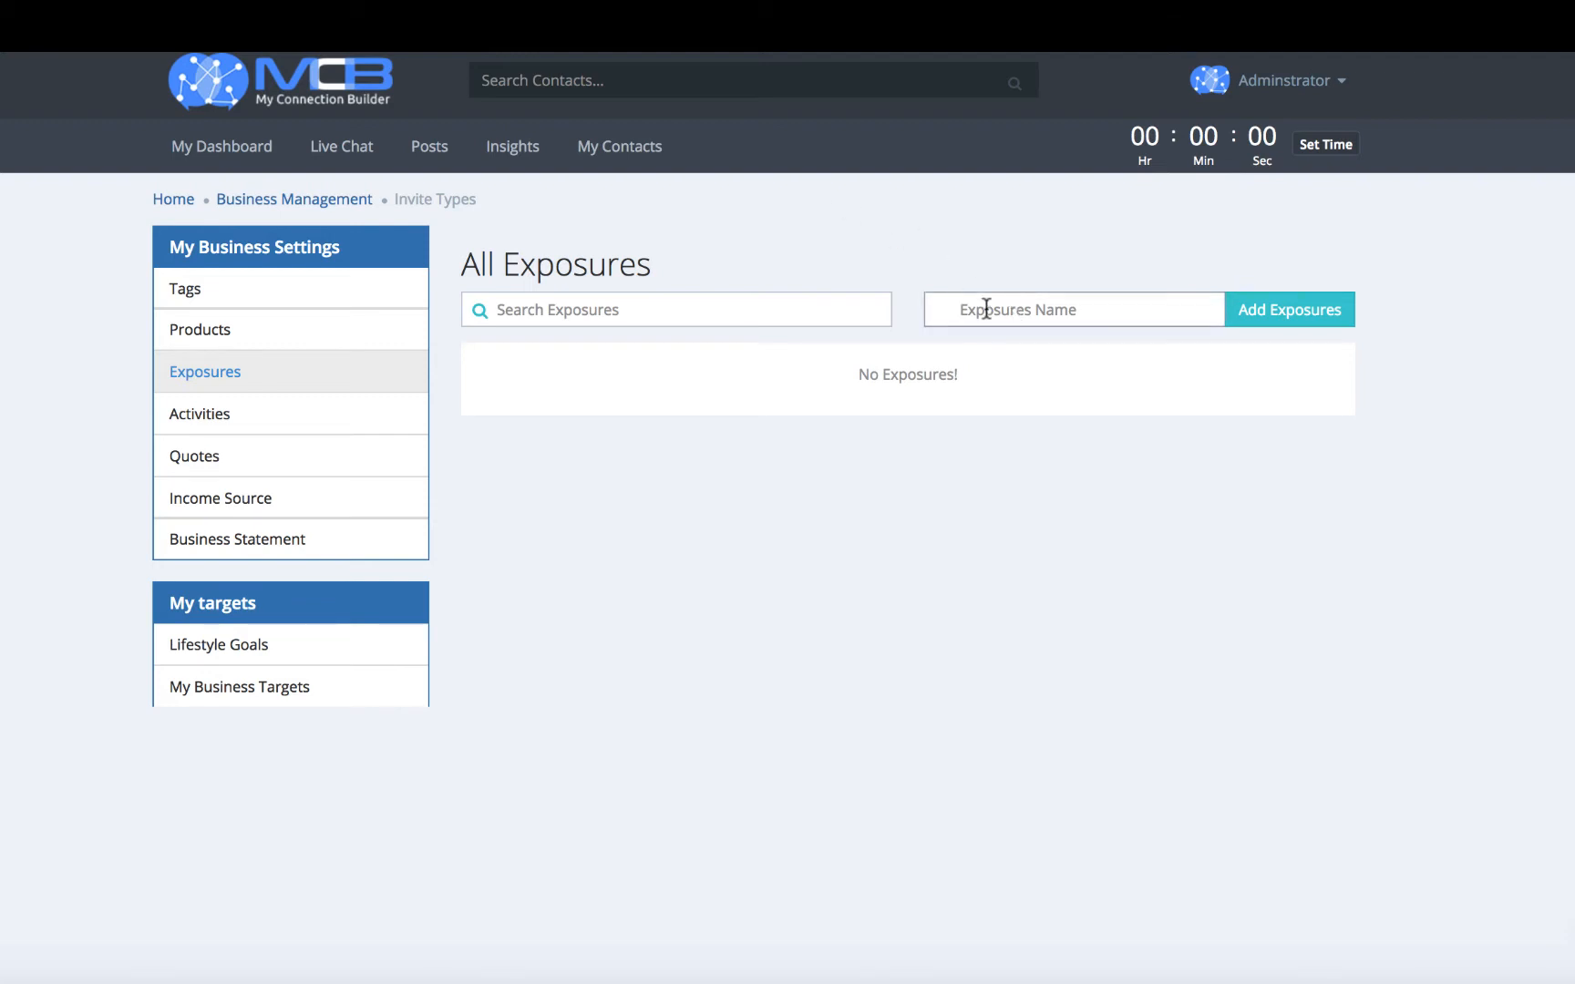
text(3 way phone call)
click(1252, 319)
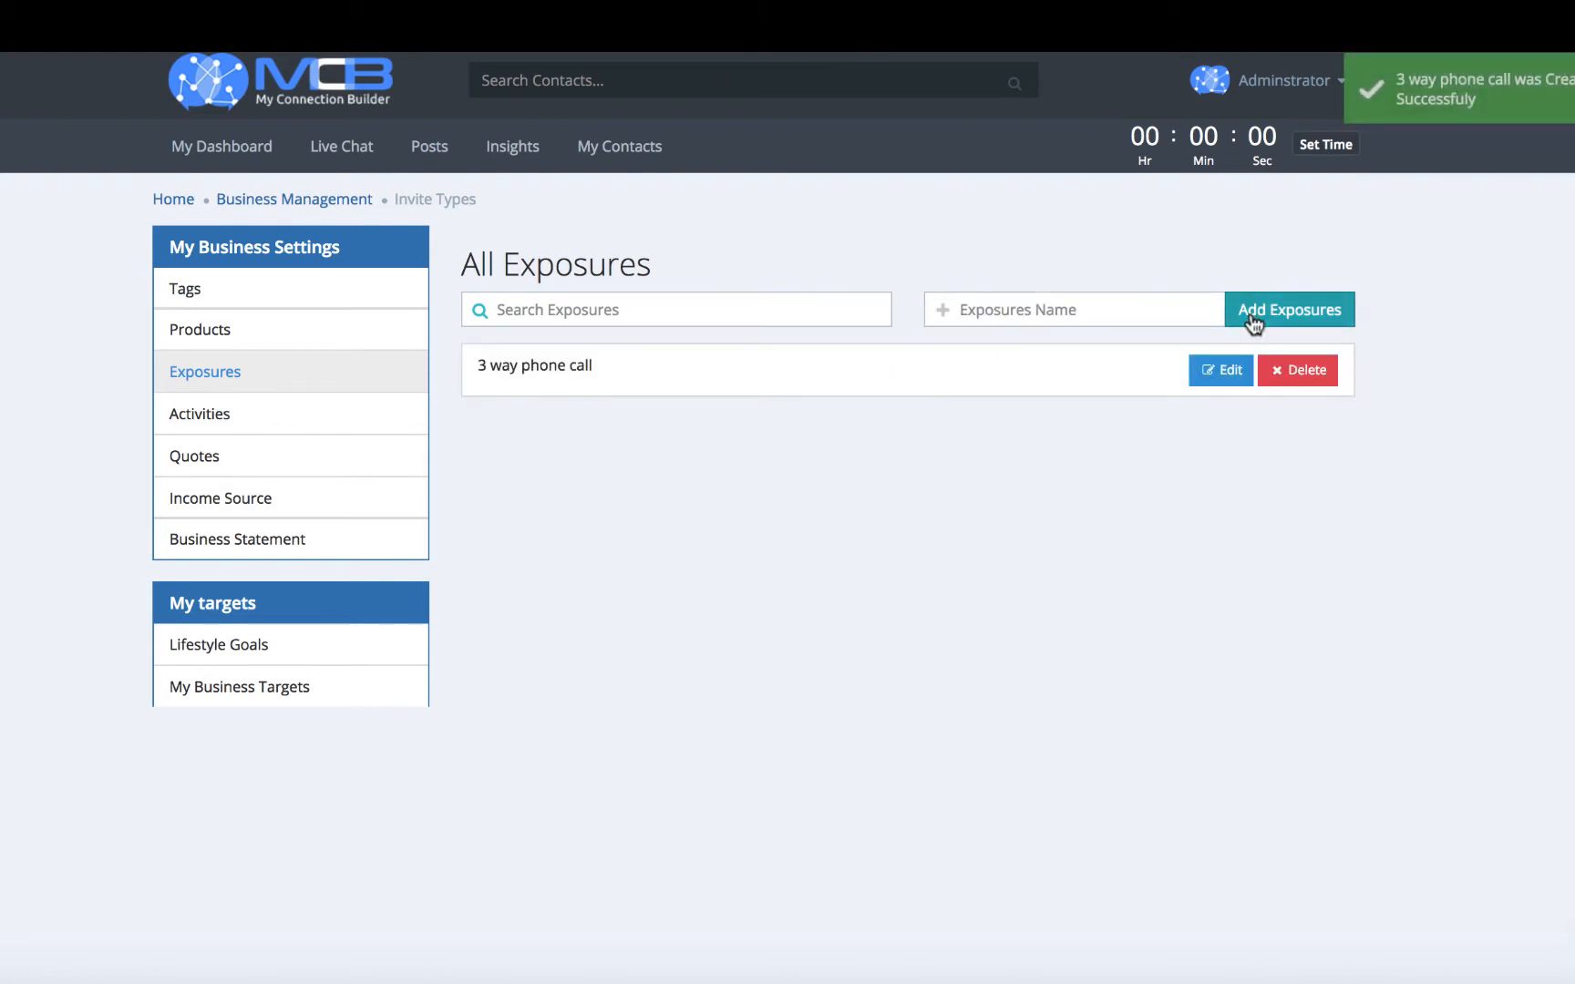
Add two more exposures named "home party" and "Facebook Sneak Peek".
click(1132, 310)
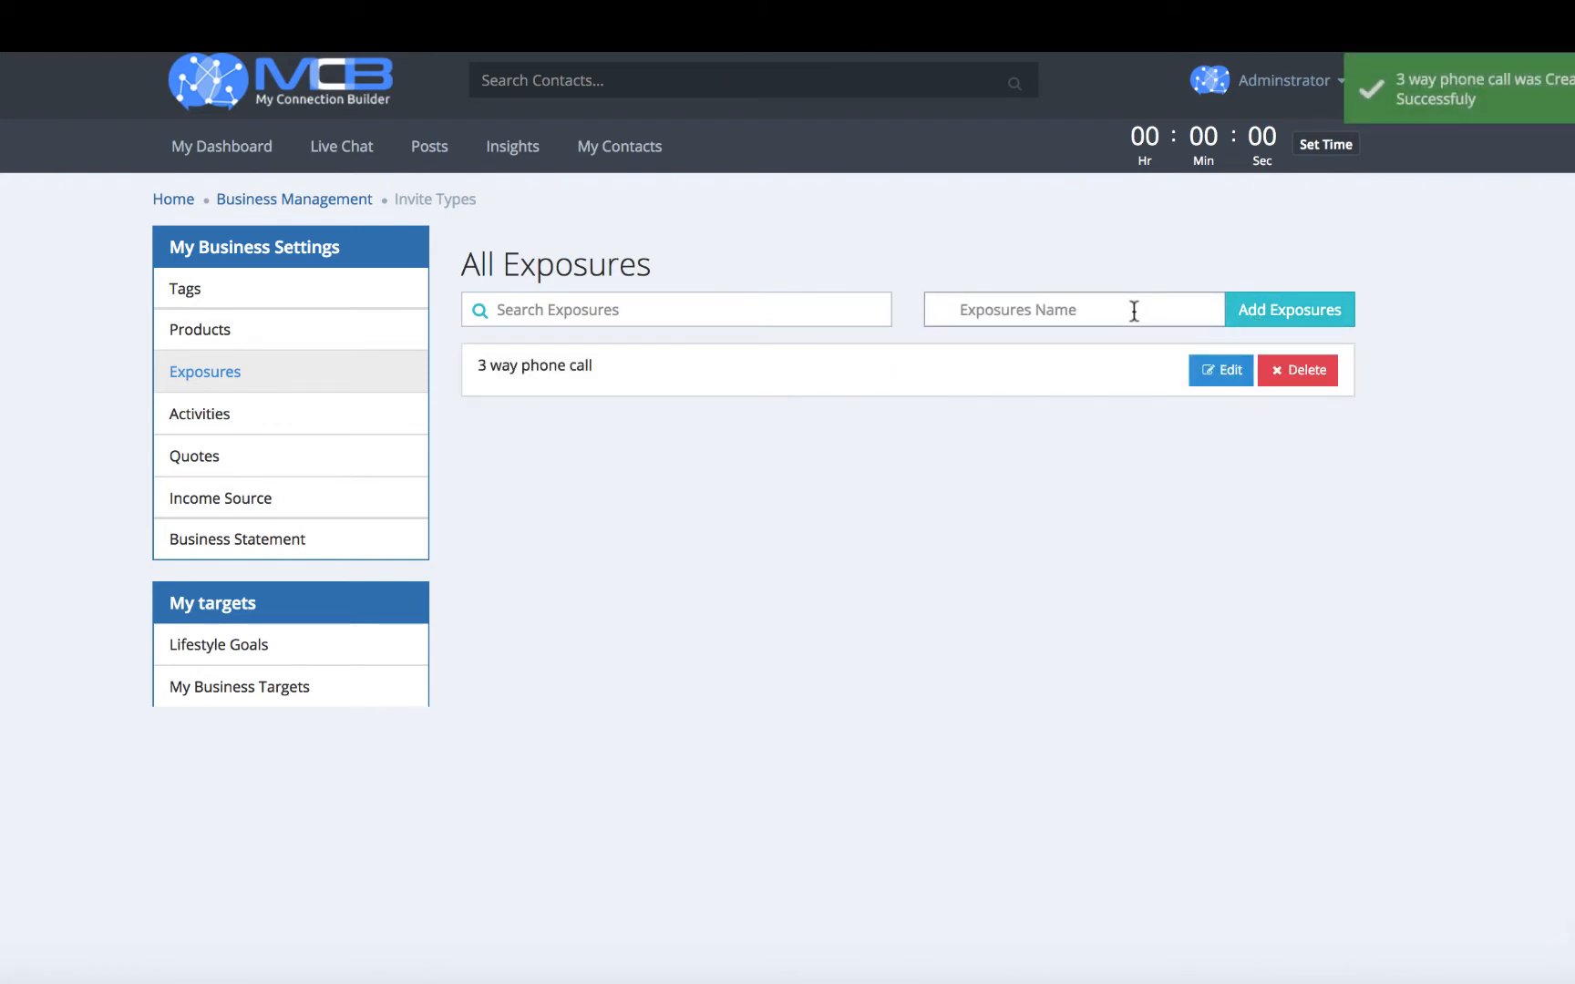
text(home party)
key(Return)
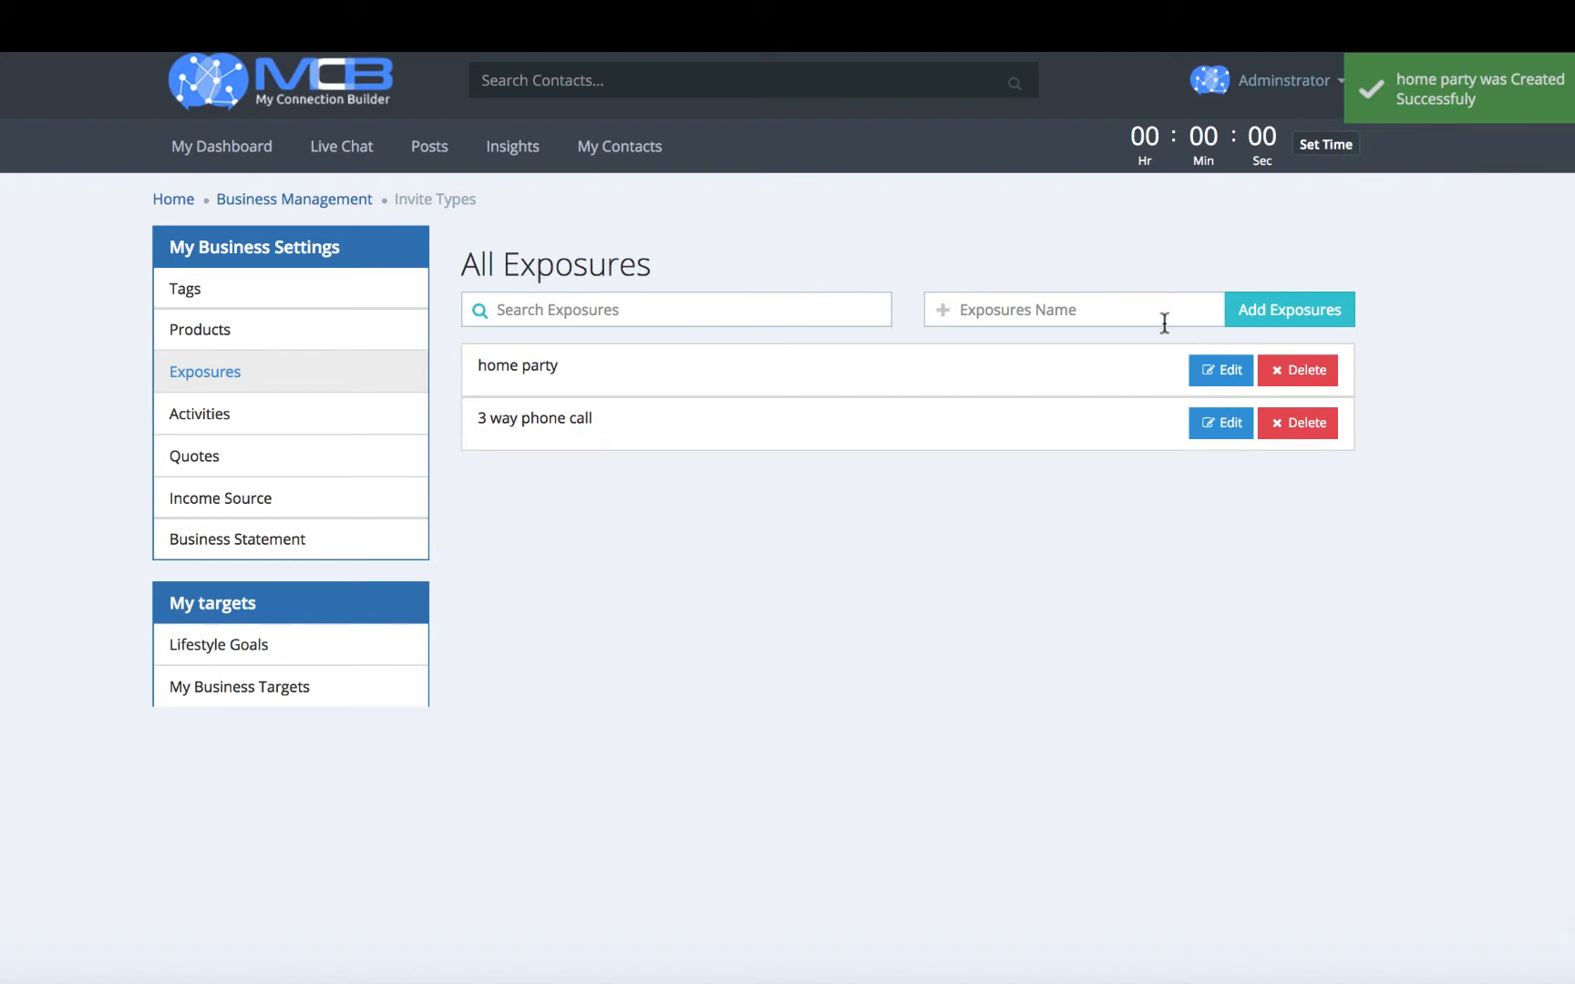
click(1133, 313)
text(Facebook Sneak Peek)
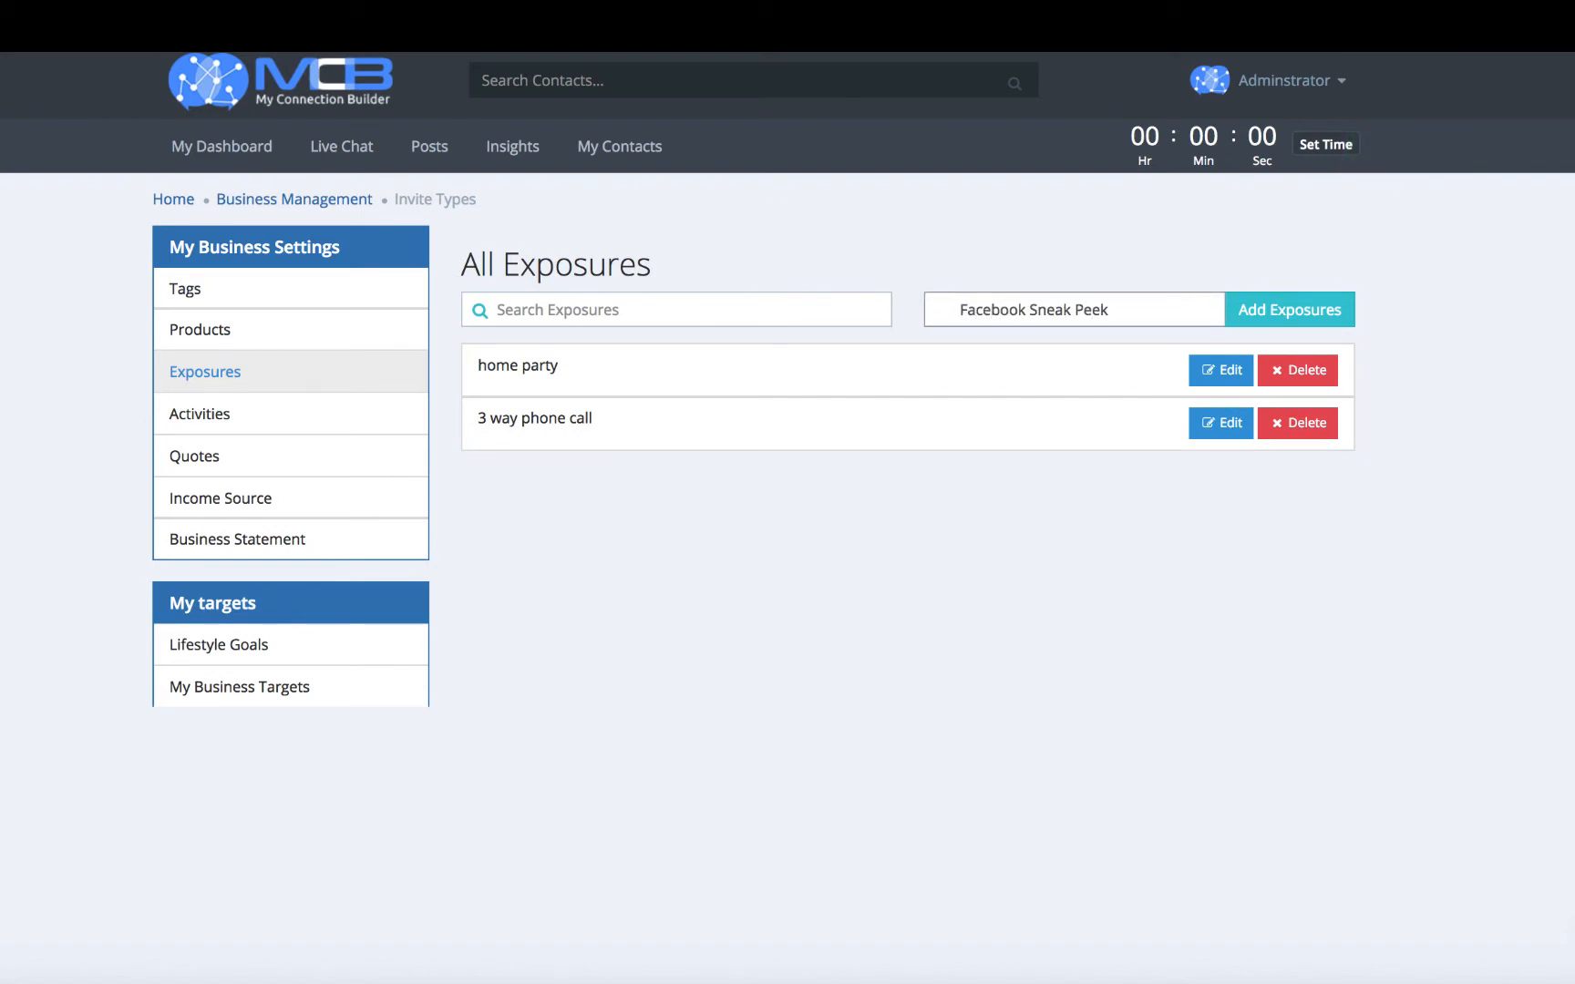
key(Return)
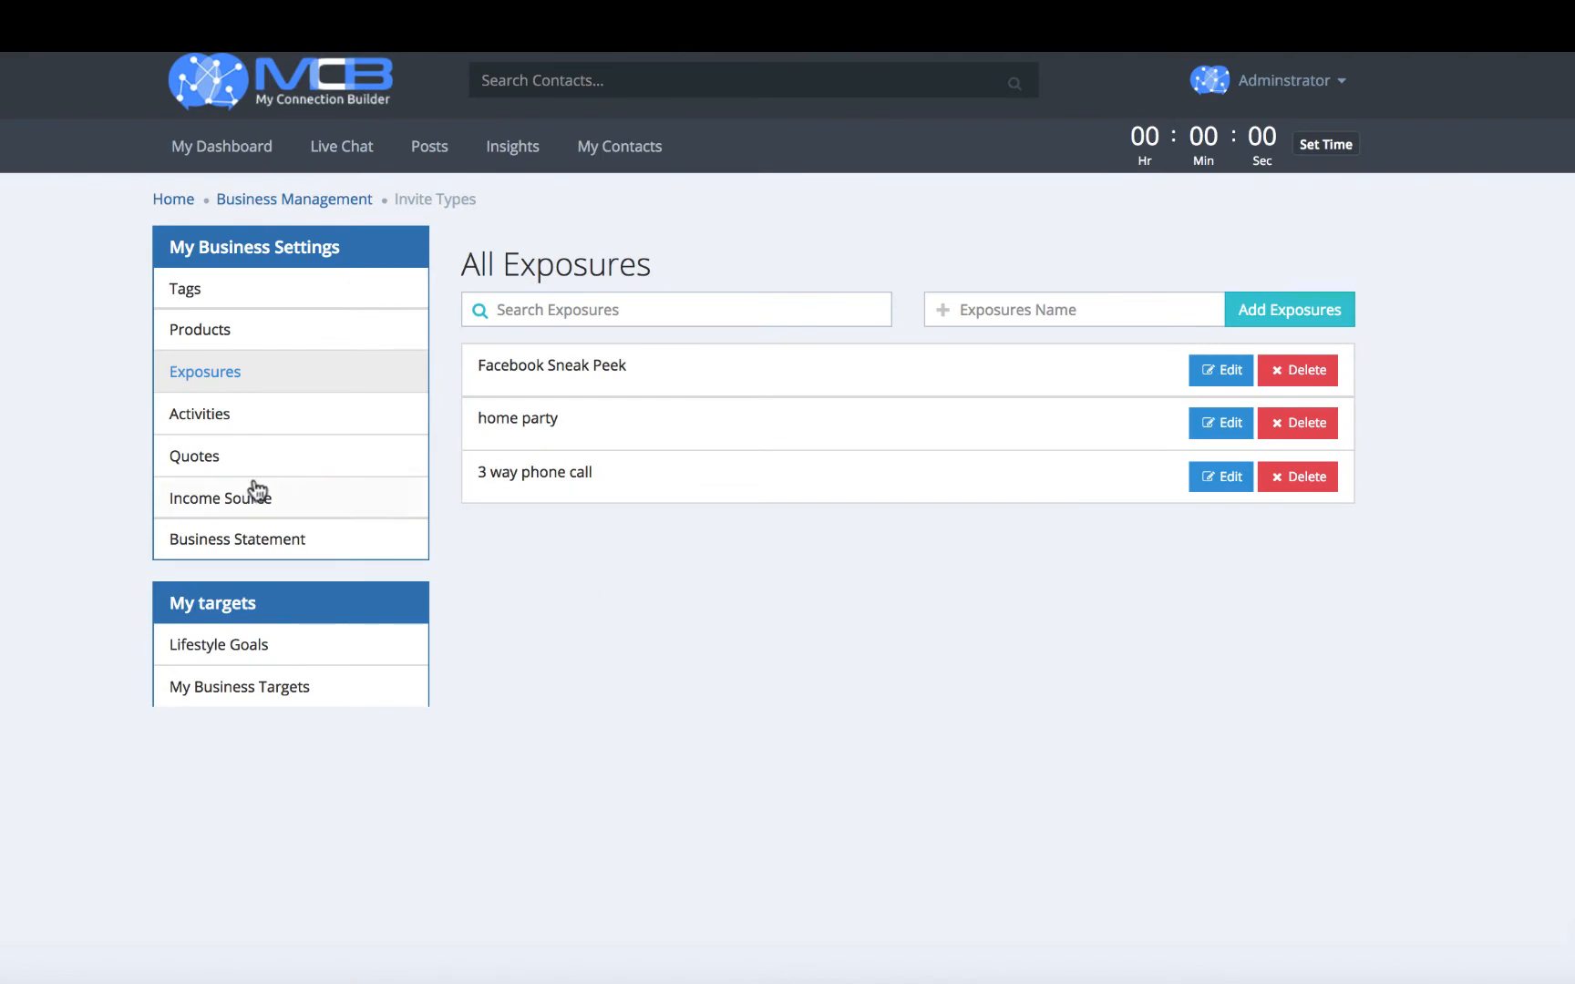
Open the Activities log in the business settings and export the 2017 activities.
click(221, 422)
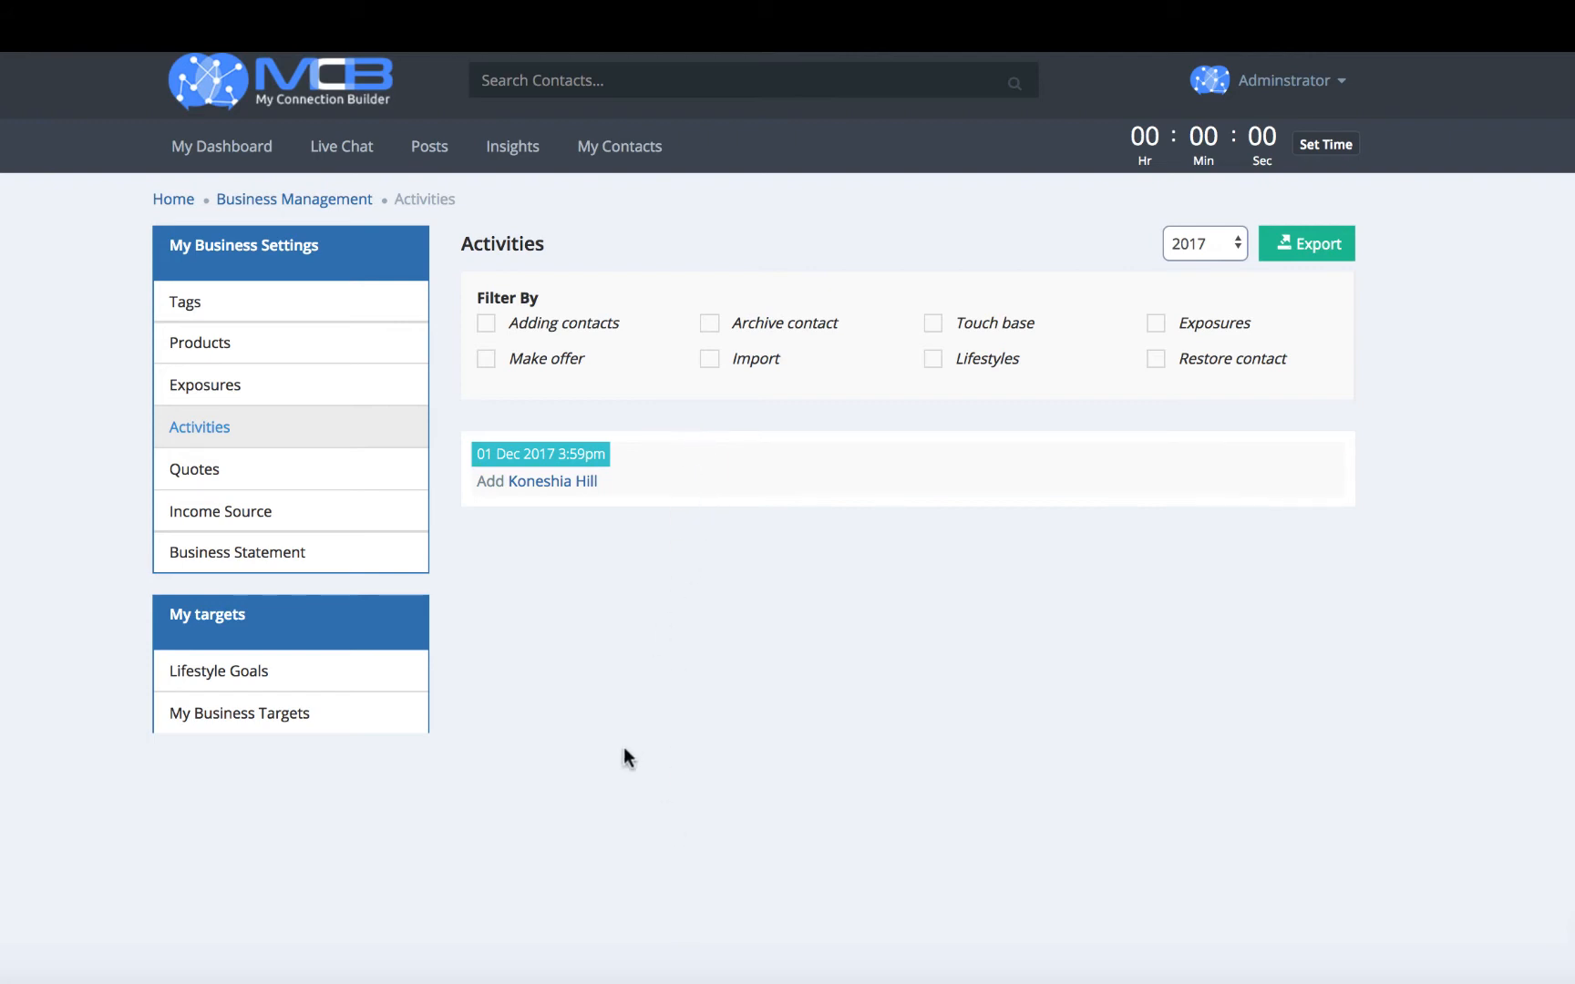
click(1319, 258)
Add a quote by Winston Churchill reading "Success is not final, Failure is not fatal, it is the courage to continue that counts...".
click(289, 476)
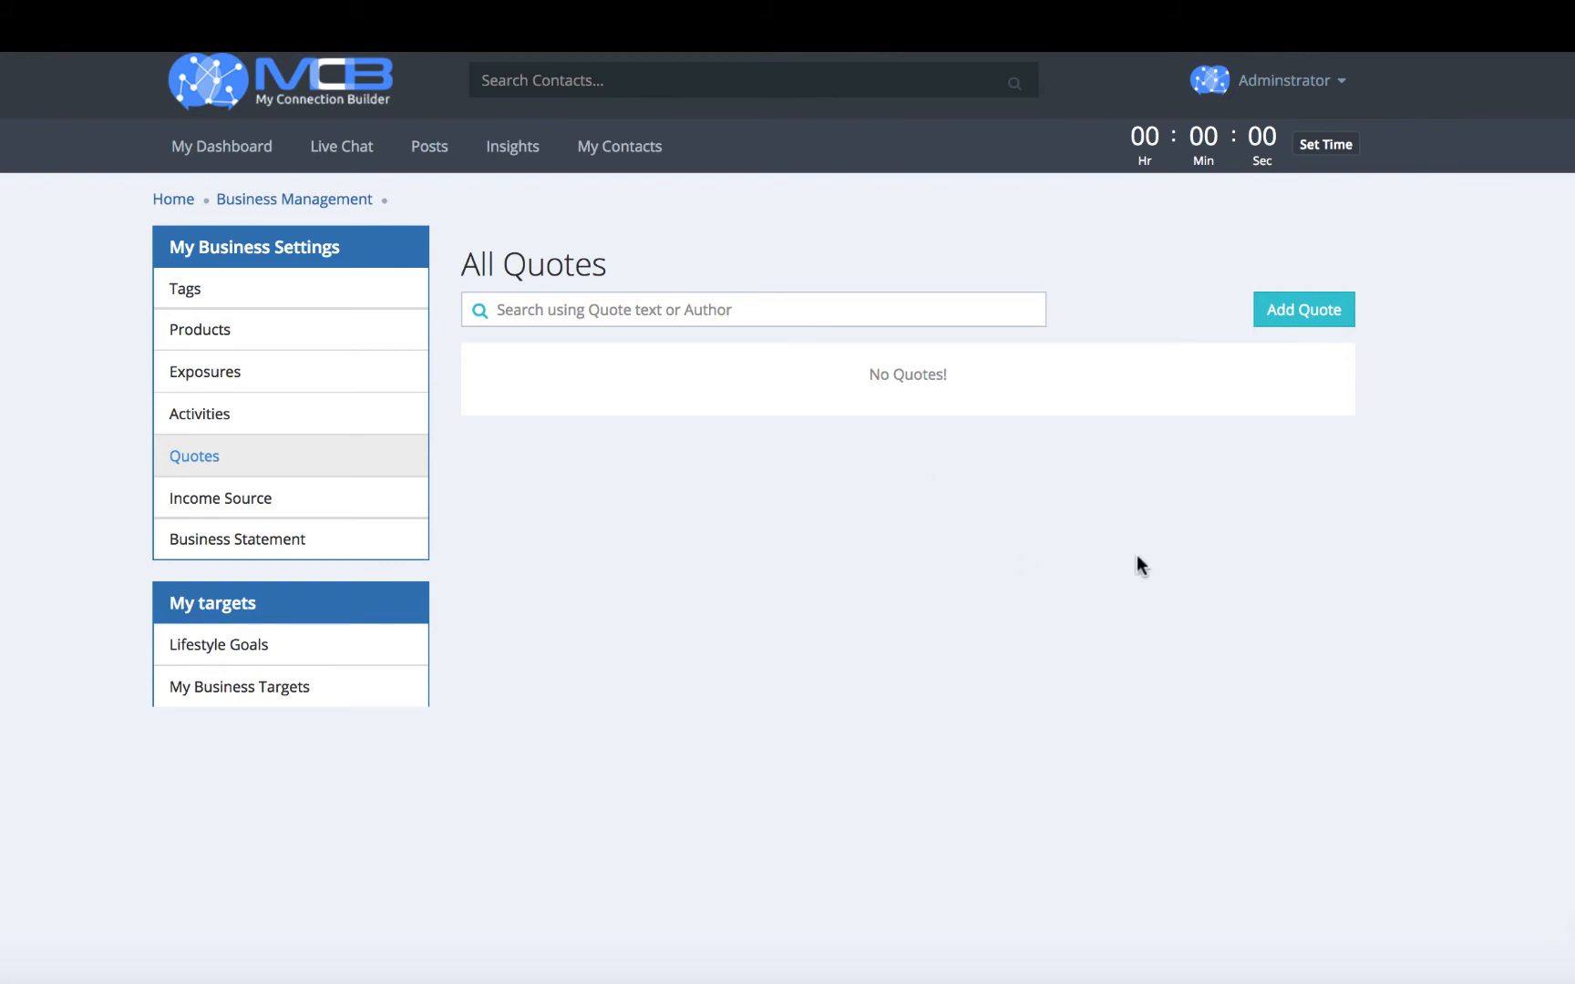
click(1292, 314)
click(678, 225)
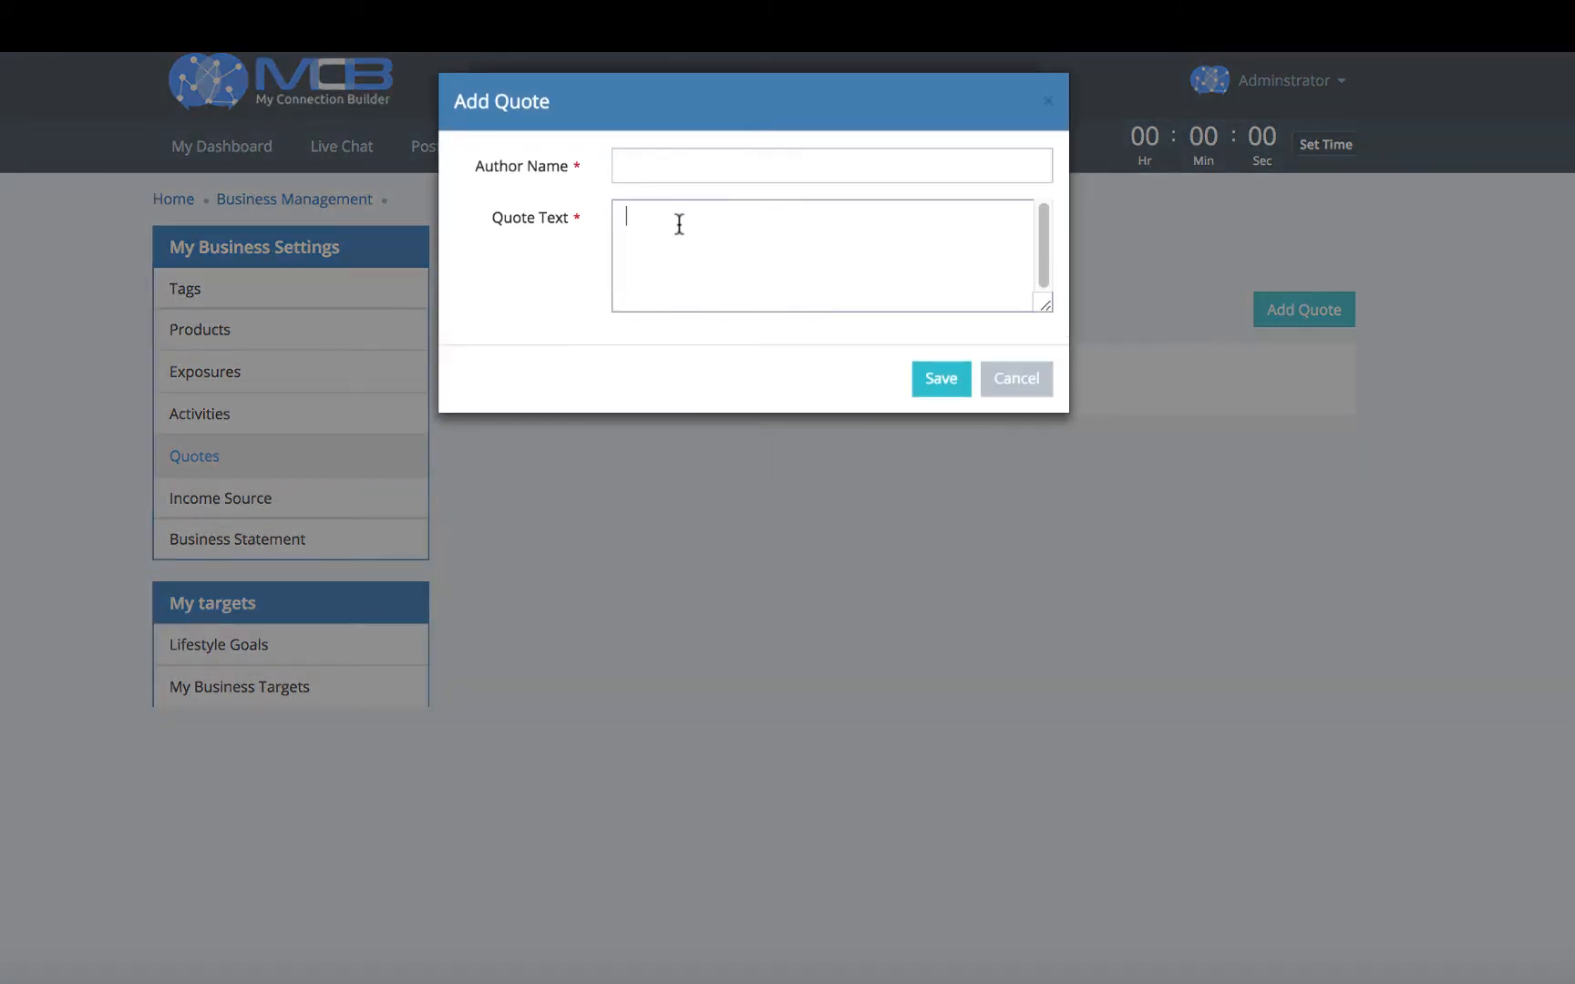
right_click(678, 222)
click(726, 352)
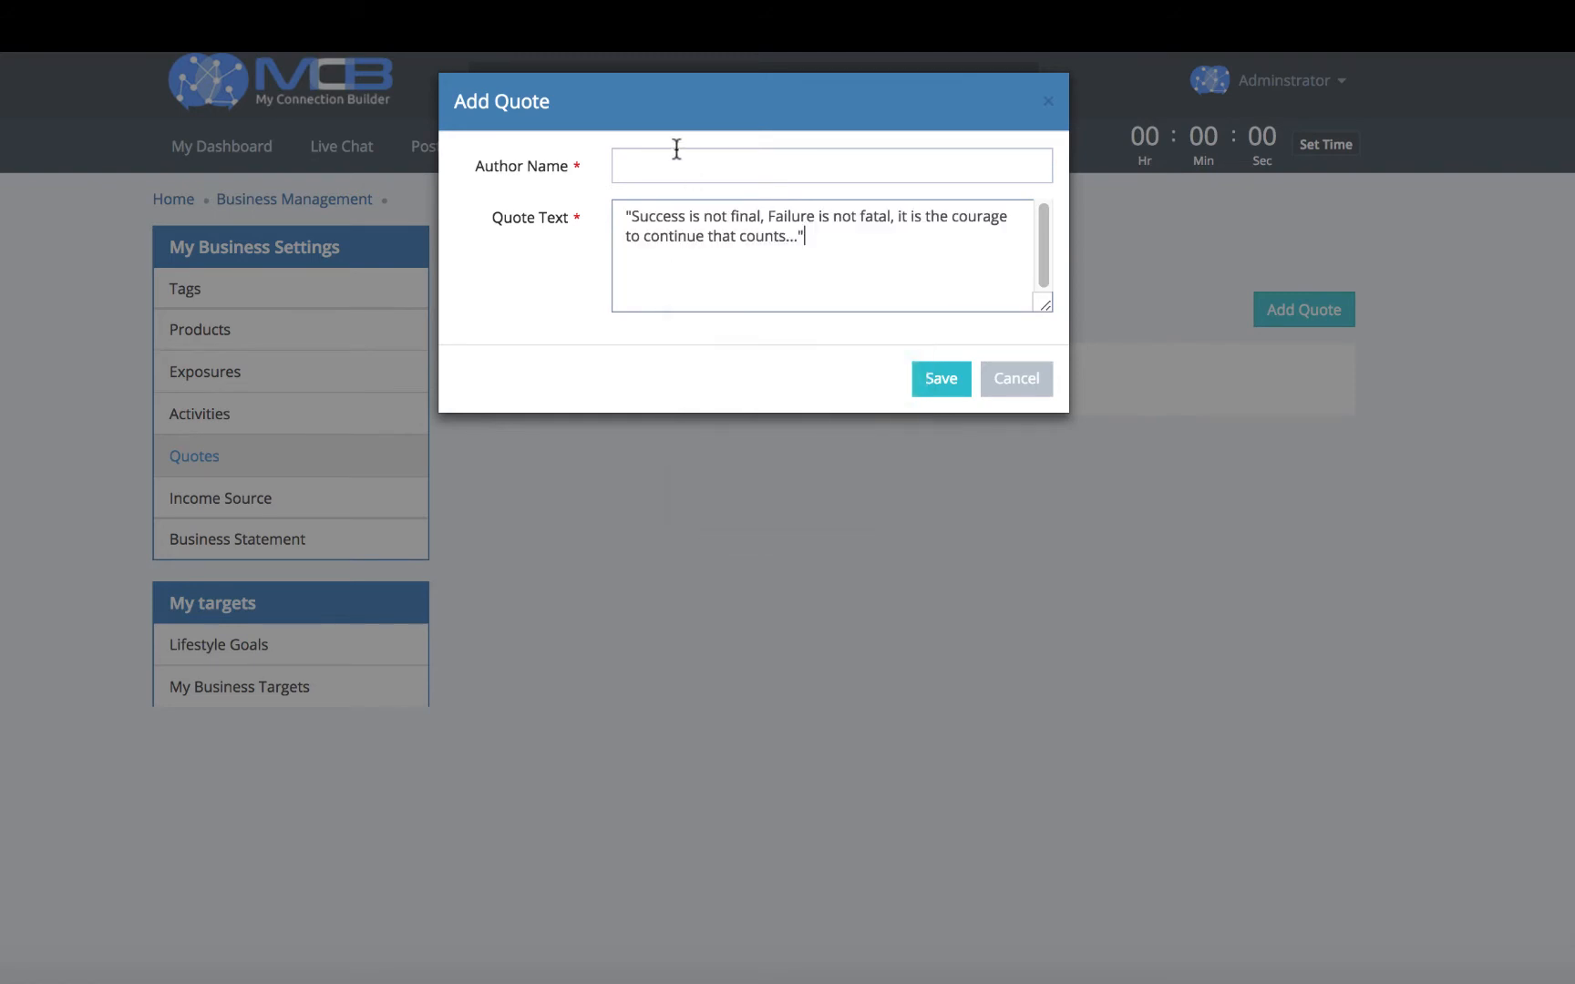
click(664, 161)
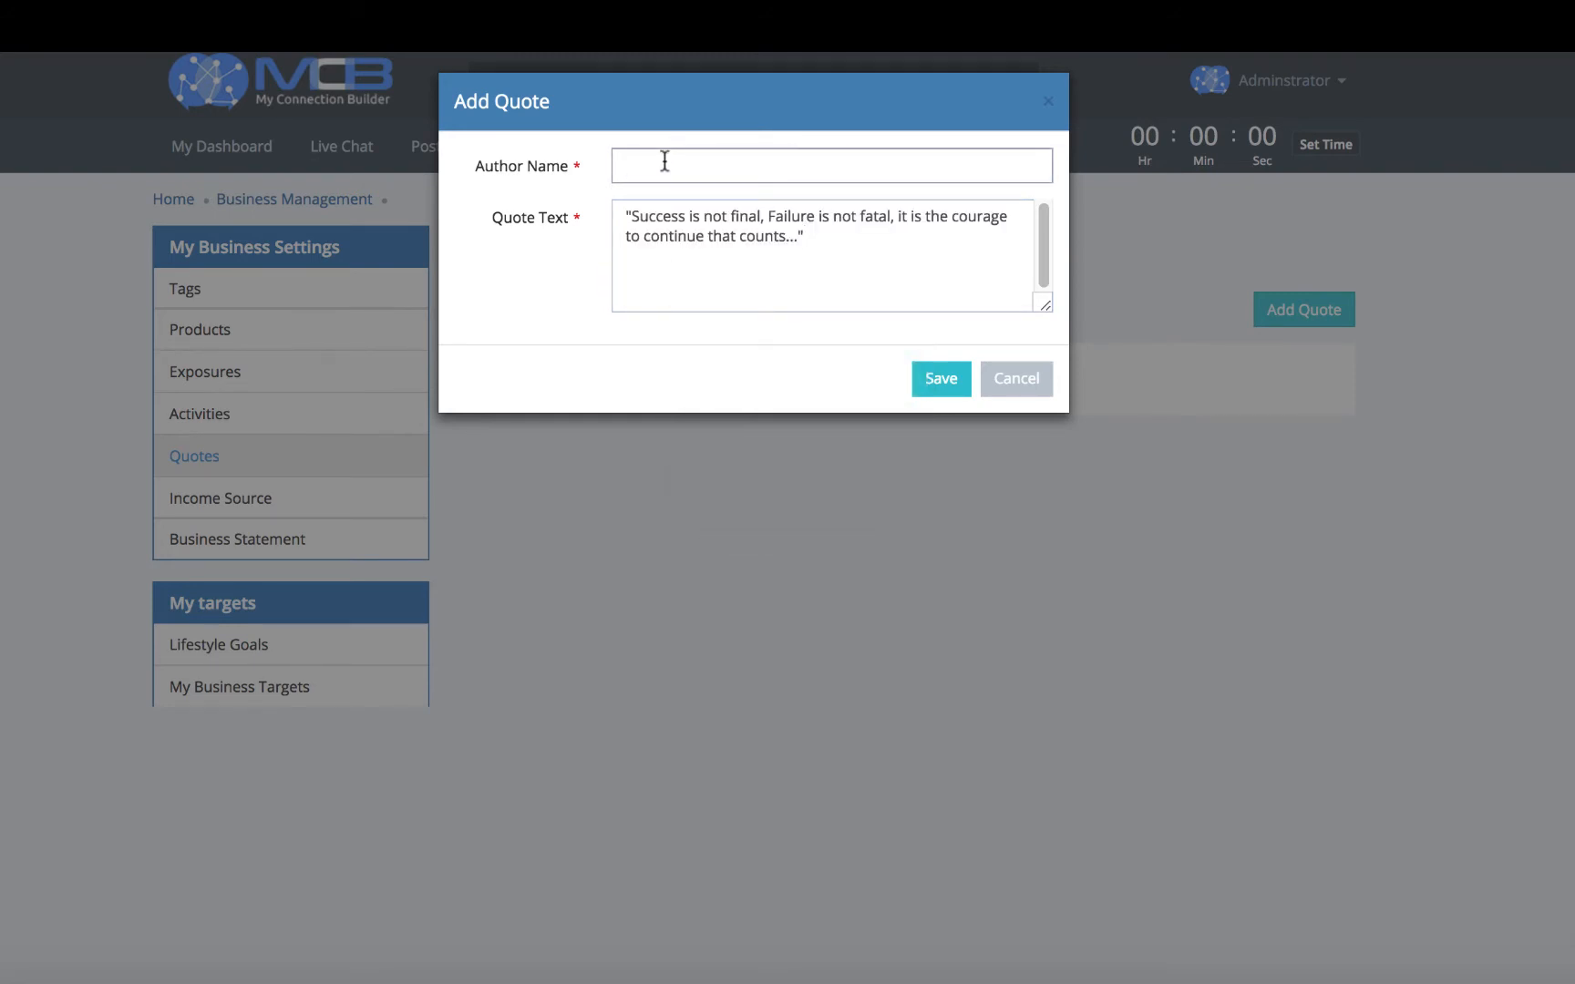
text(Winston Churchill)
click(940, 381)
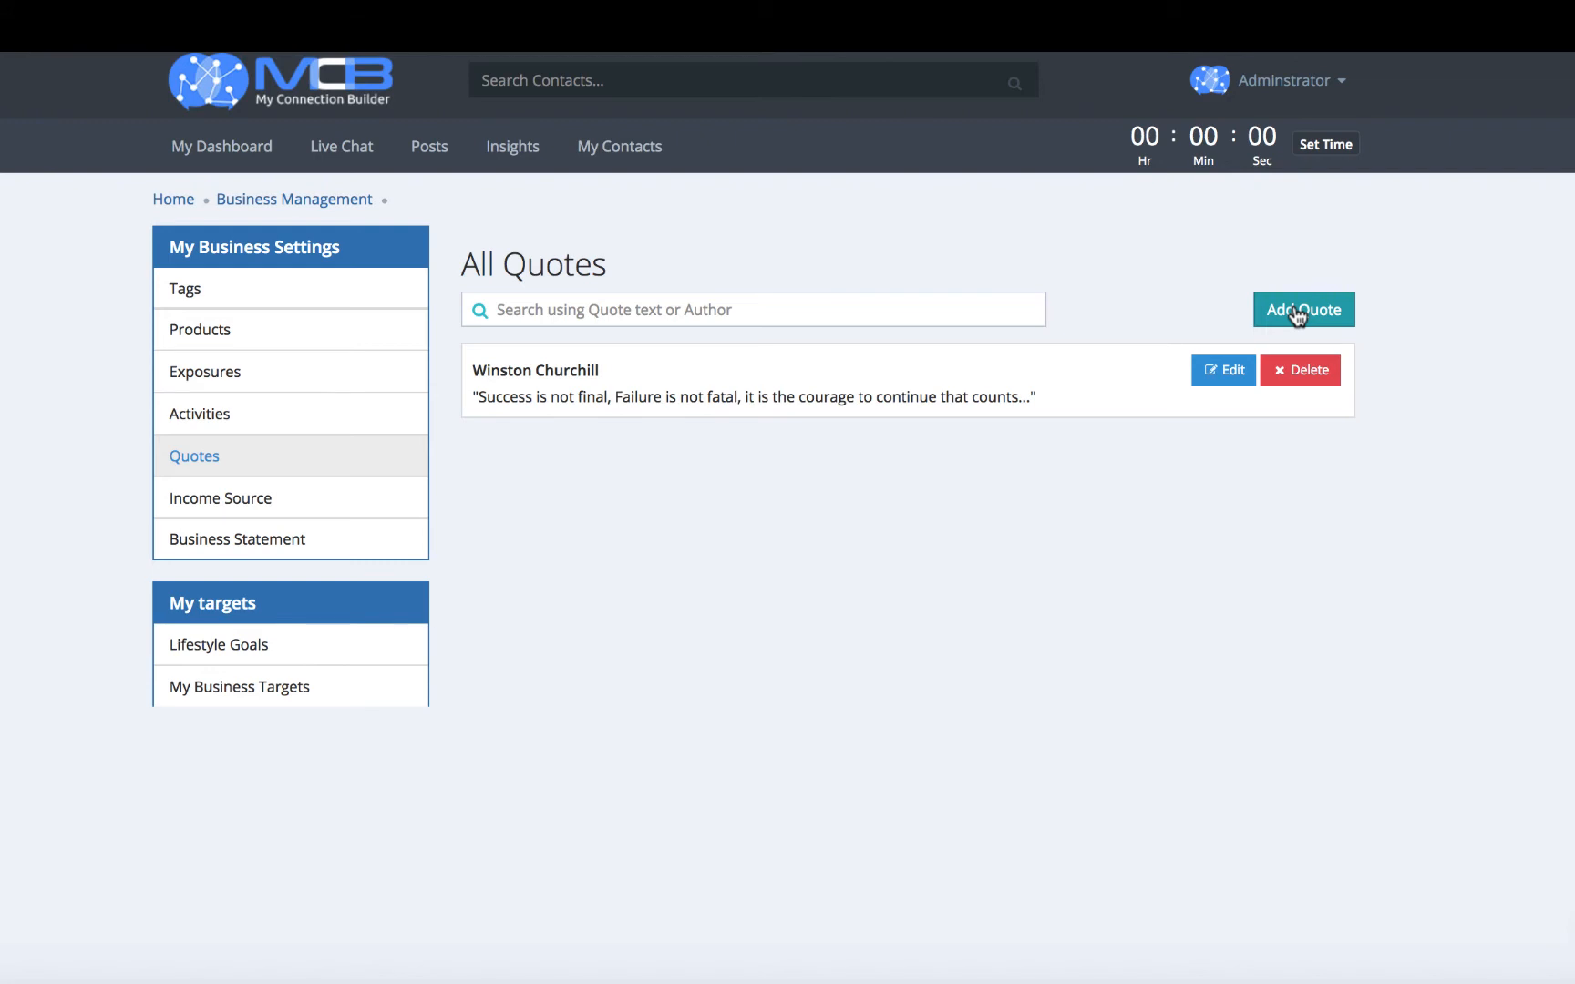
Add Colin Davis's "The road to success and the road to failure are almost exactly the same..." and Chriss Grosser's "Opportunities don't happen. You create them!" as quotes.
click(1297, 313)
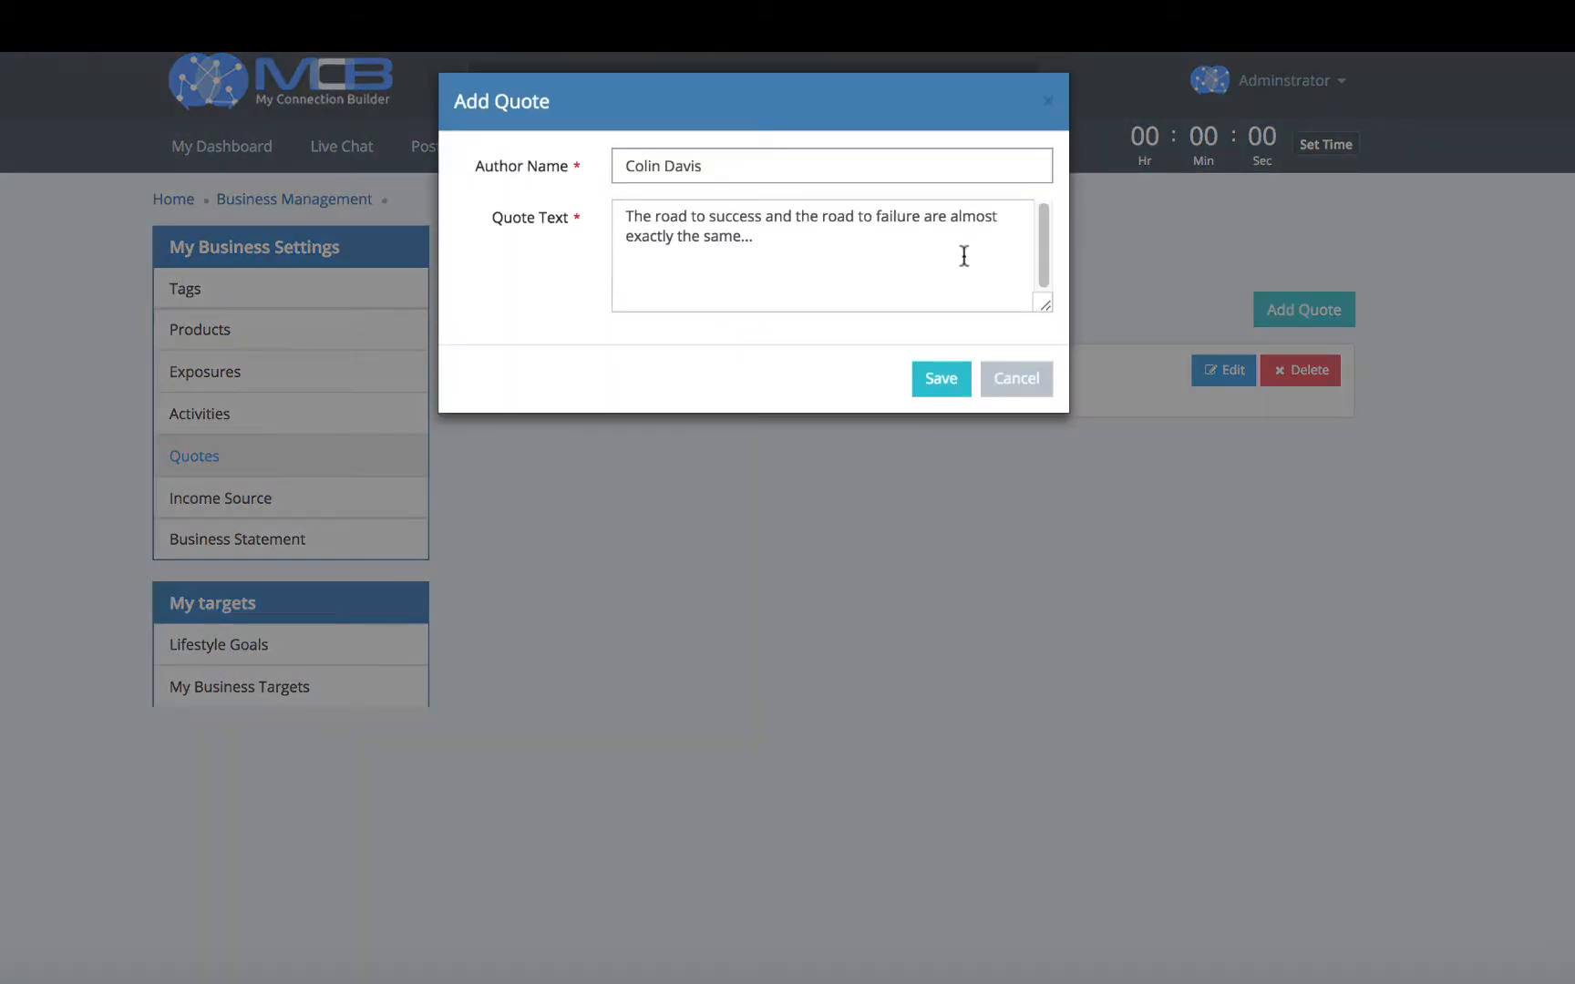
click(938, 377)
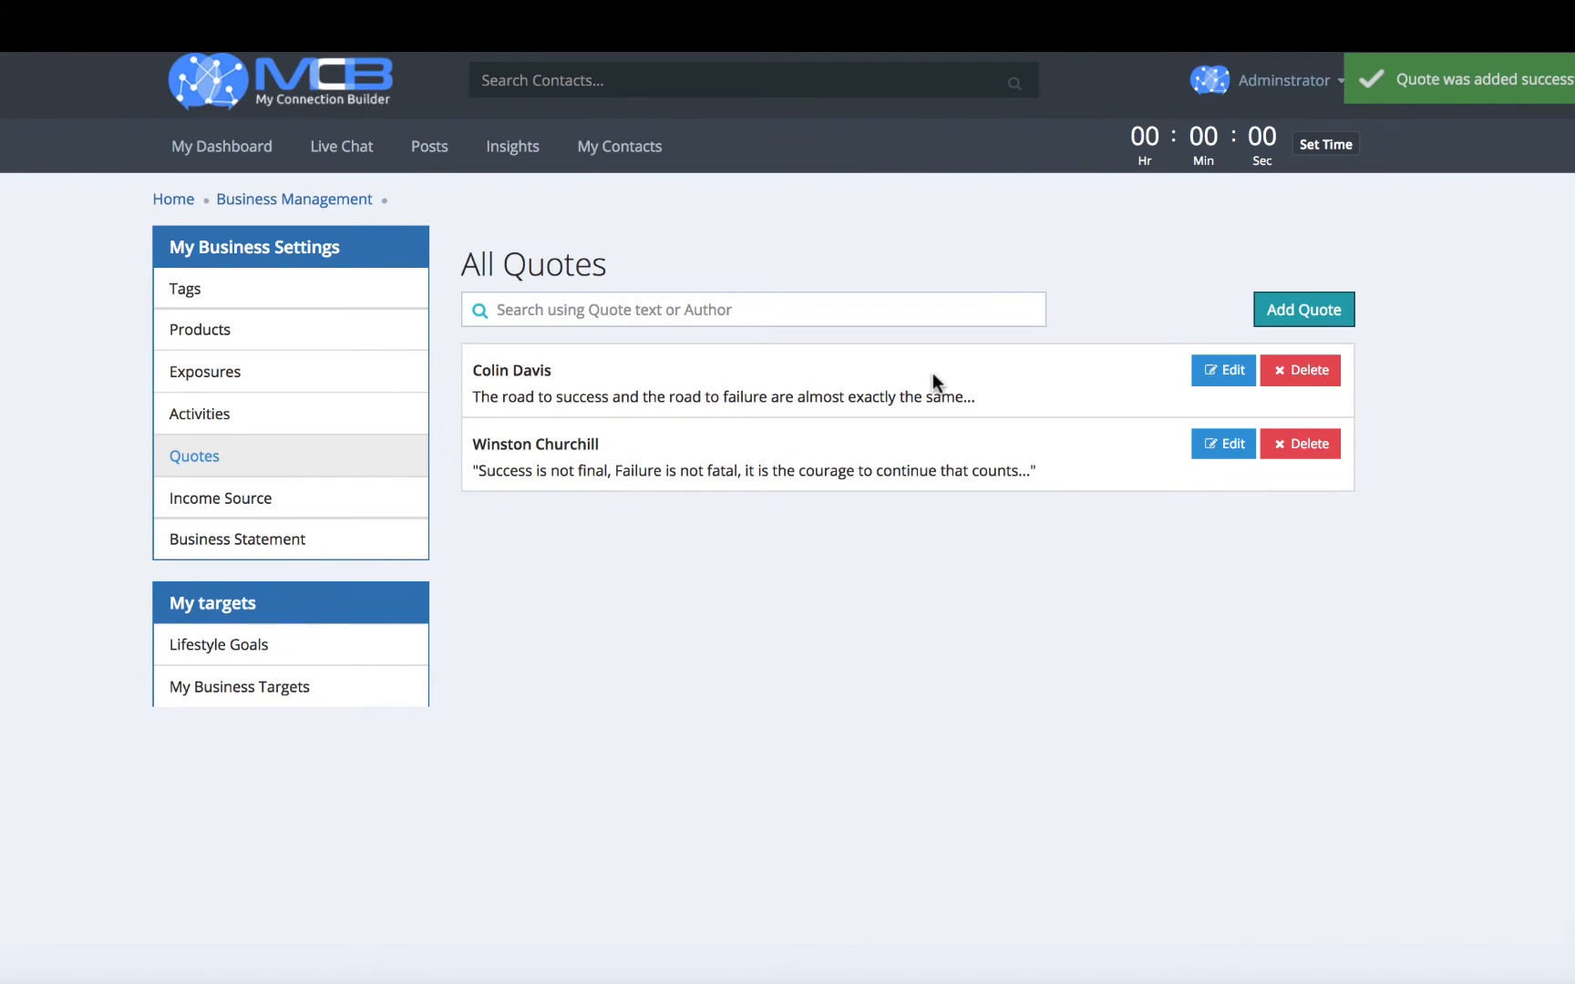
click(1303, 319)
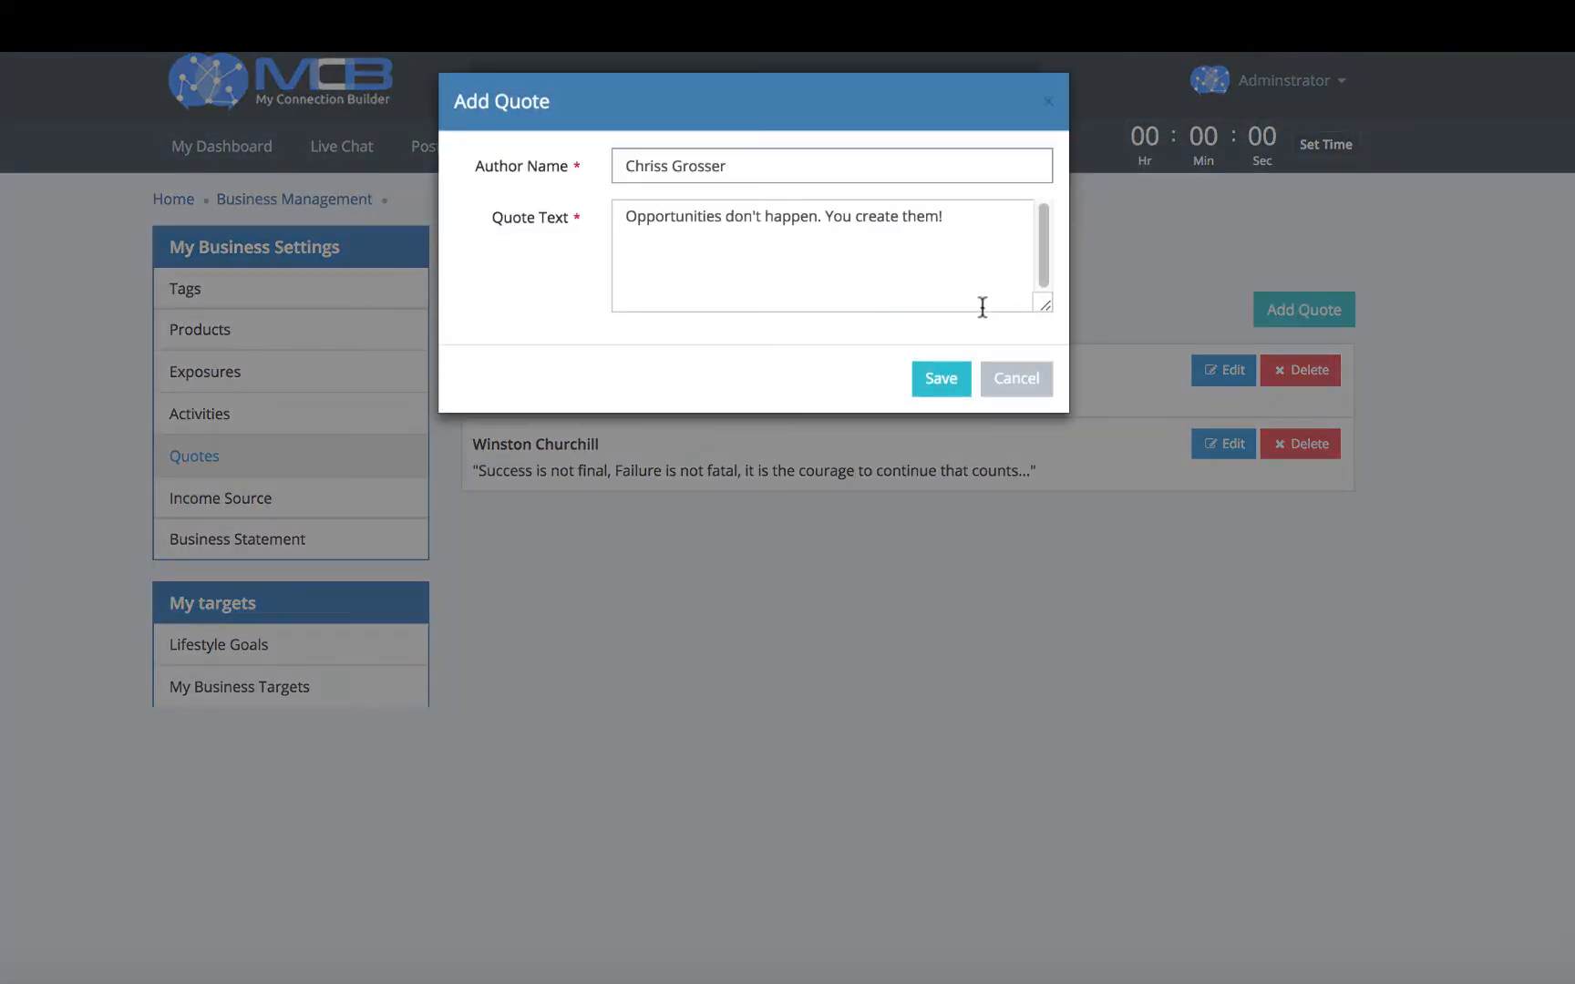
click(942, 379)
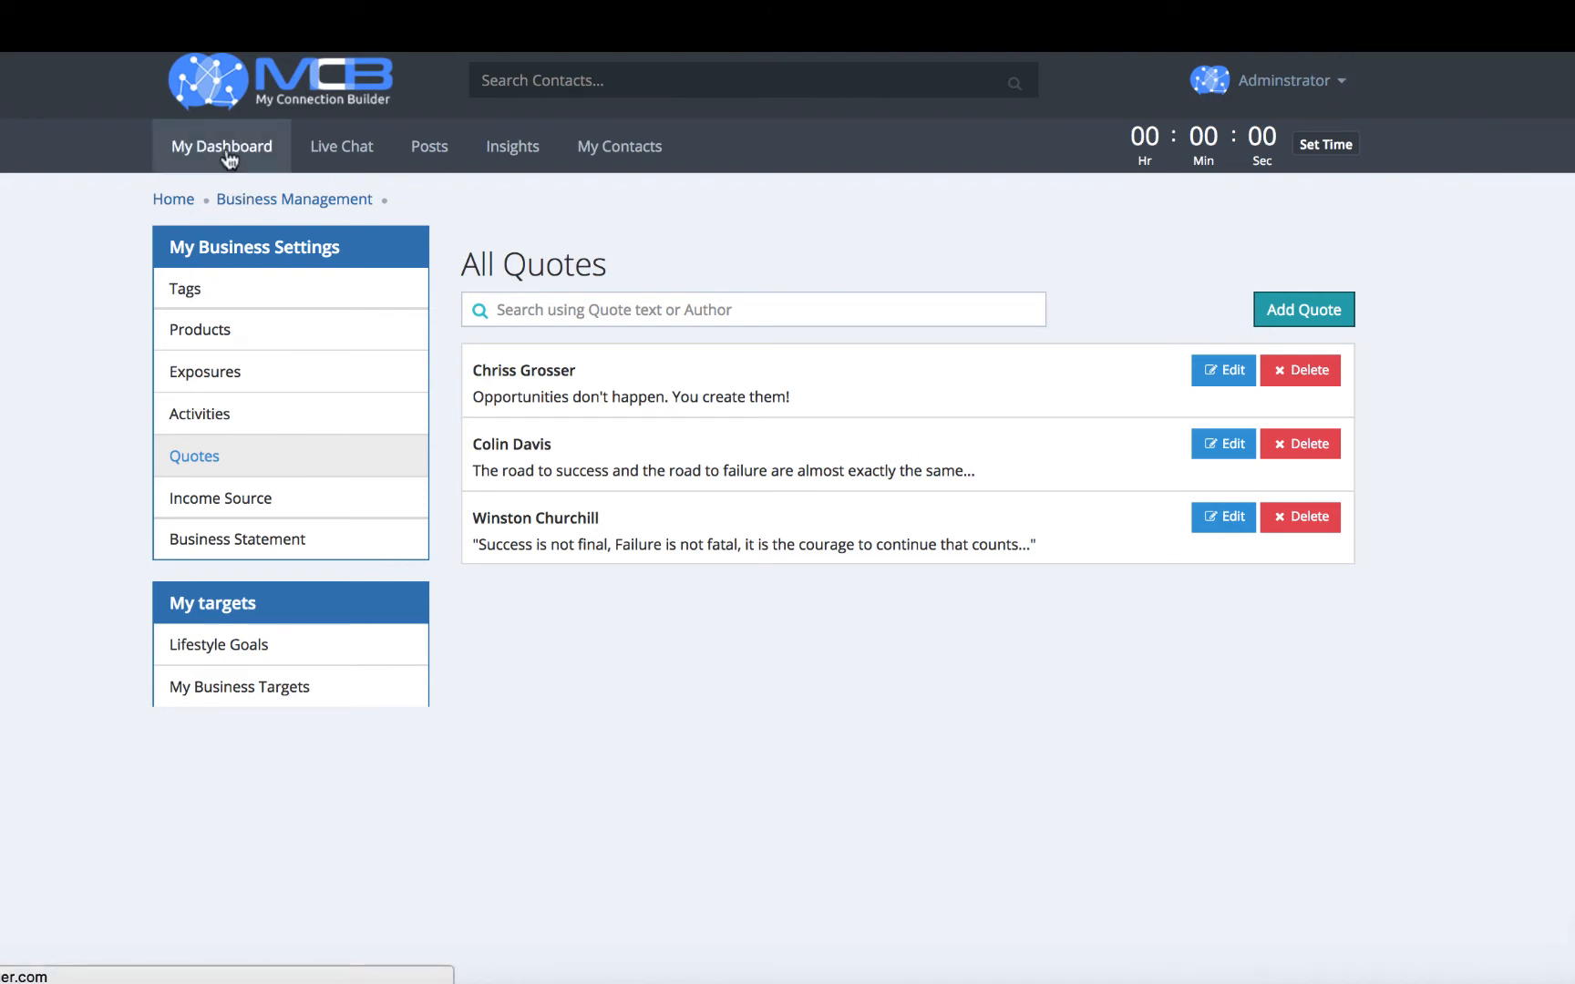
Create an income source named "Team Bonus" in the business settings.
click(224, 500)
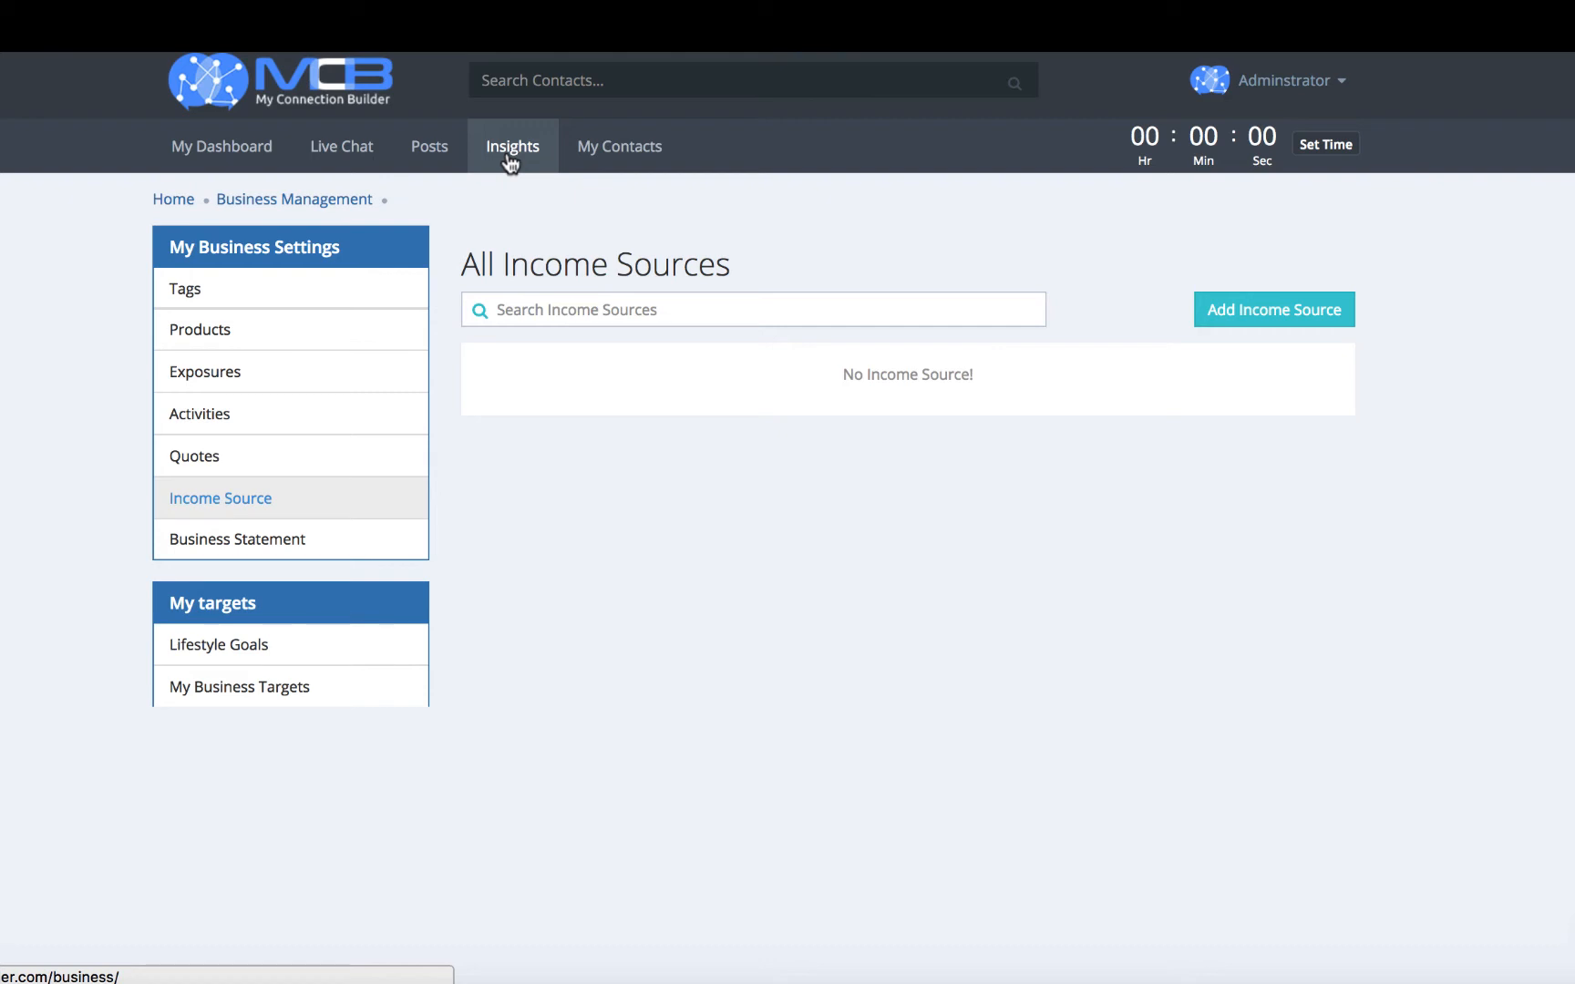
click(1230, 312)
click(738, 156)
text(Team)
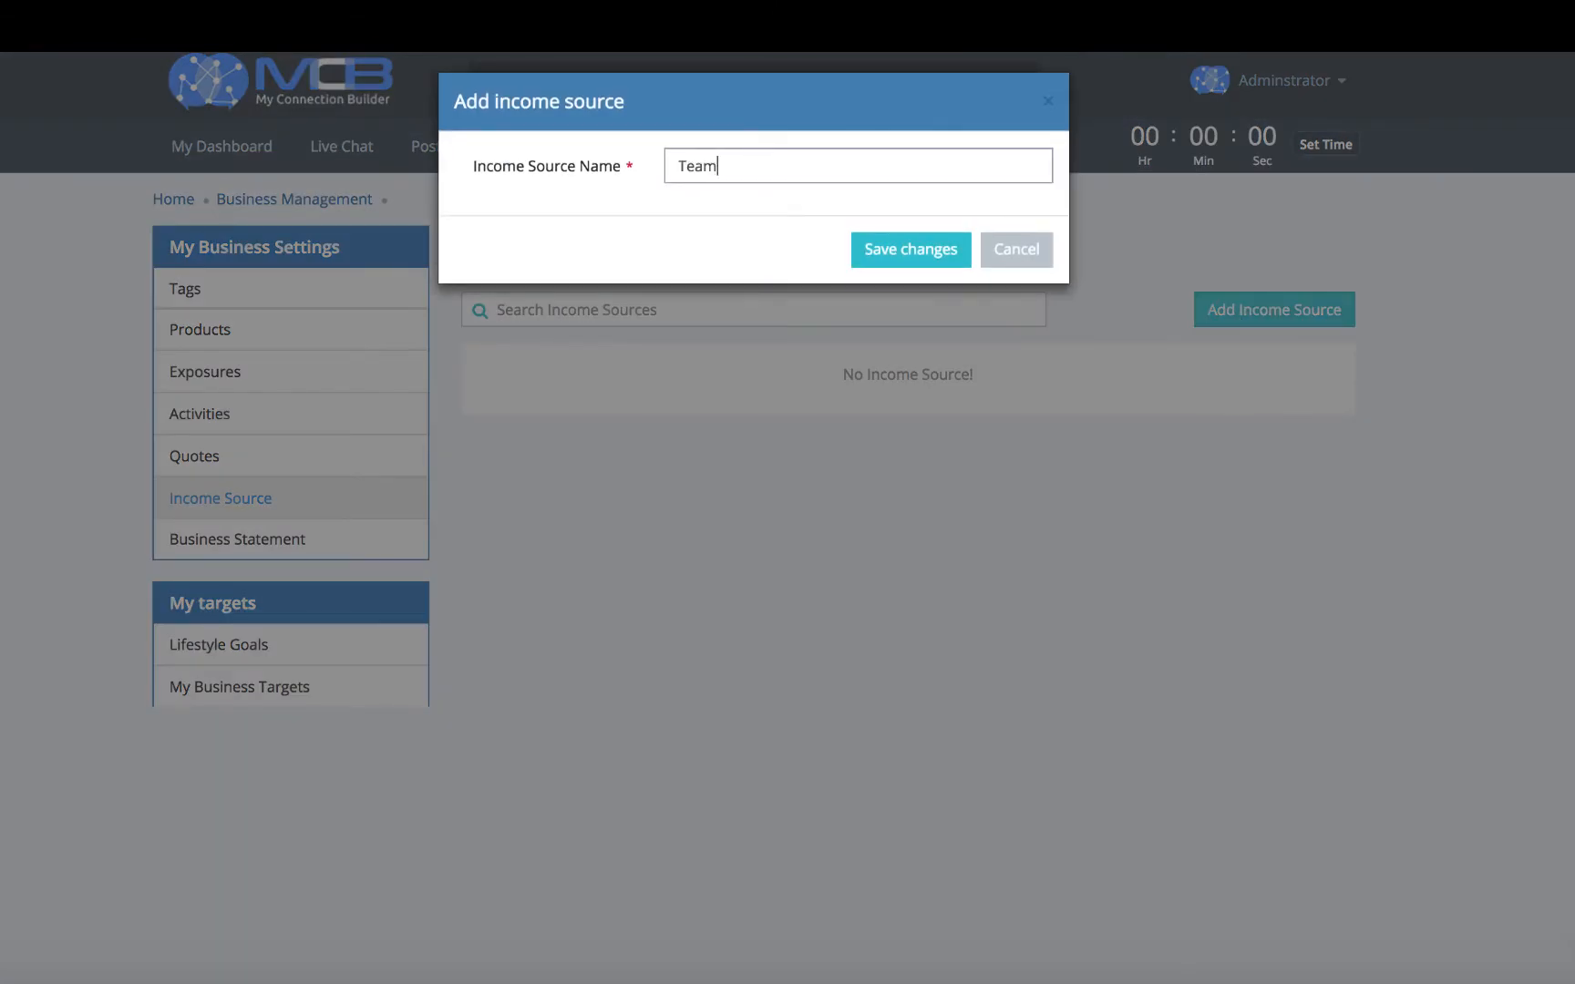
text( Binu)
key(BackSpace)
key(BackSpace)
key(BackSpace)
text(onus)
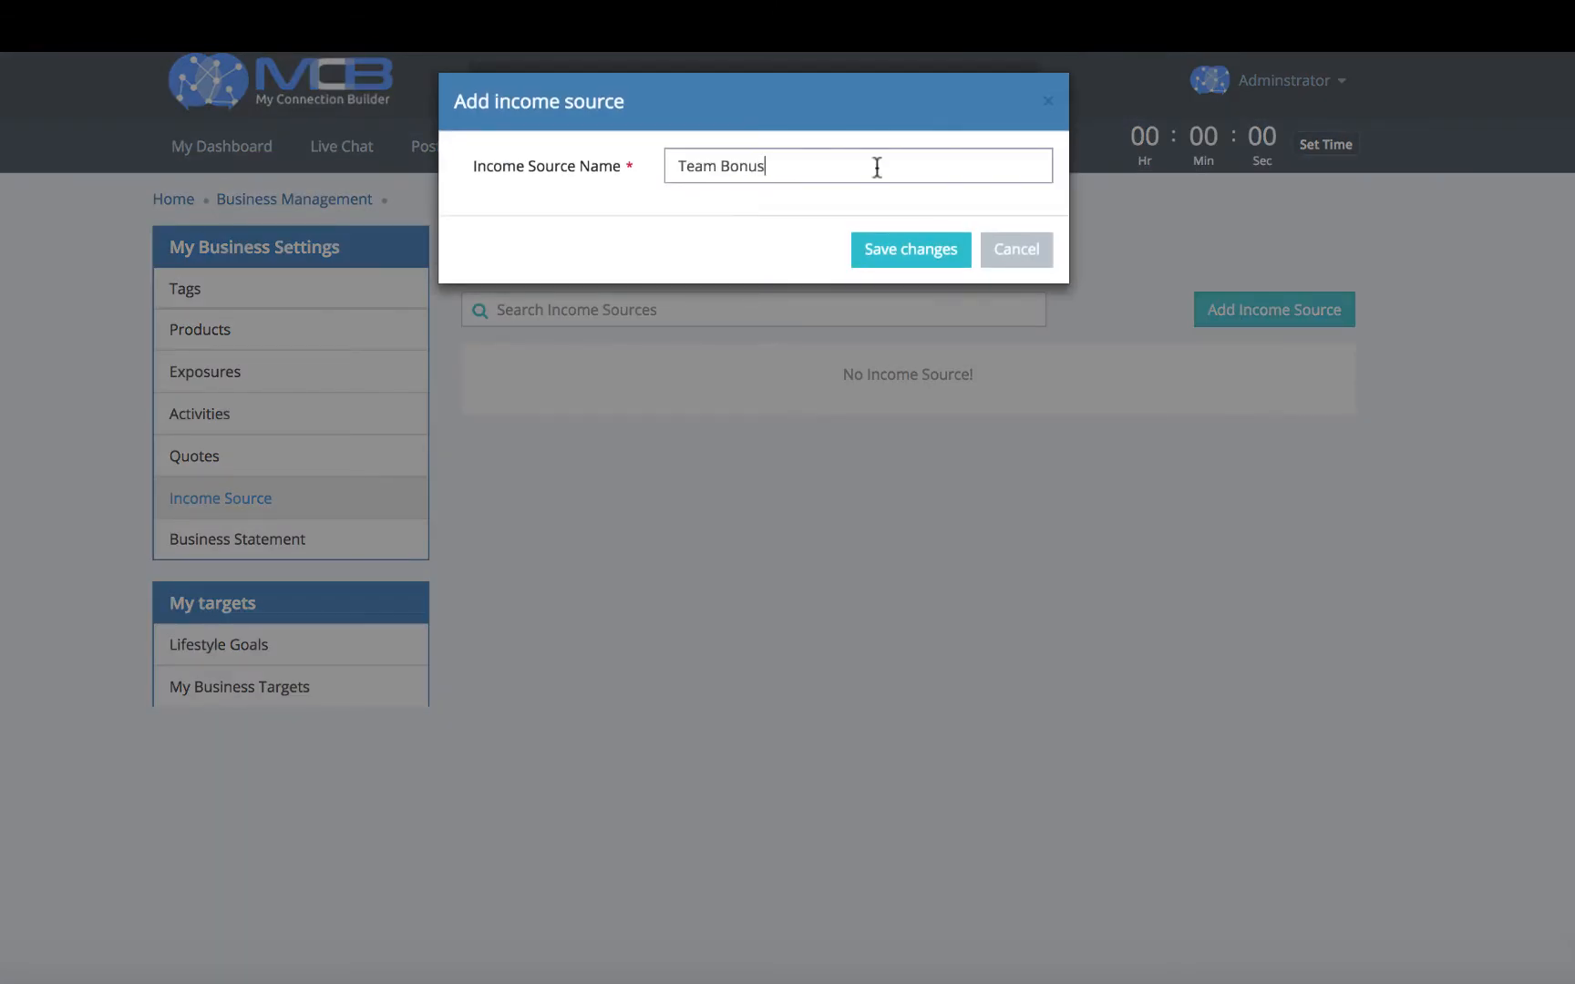
click(922, 262)
Add a second income source named "Retails sales".
click(1288, 315)
click(726, 164)
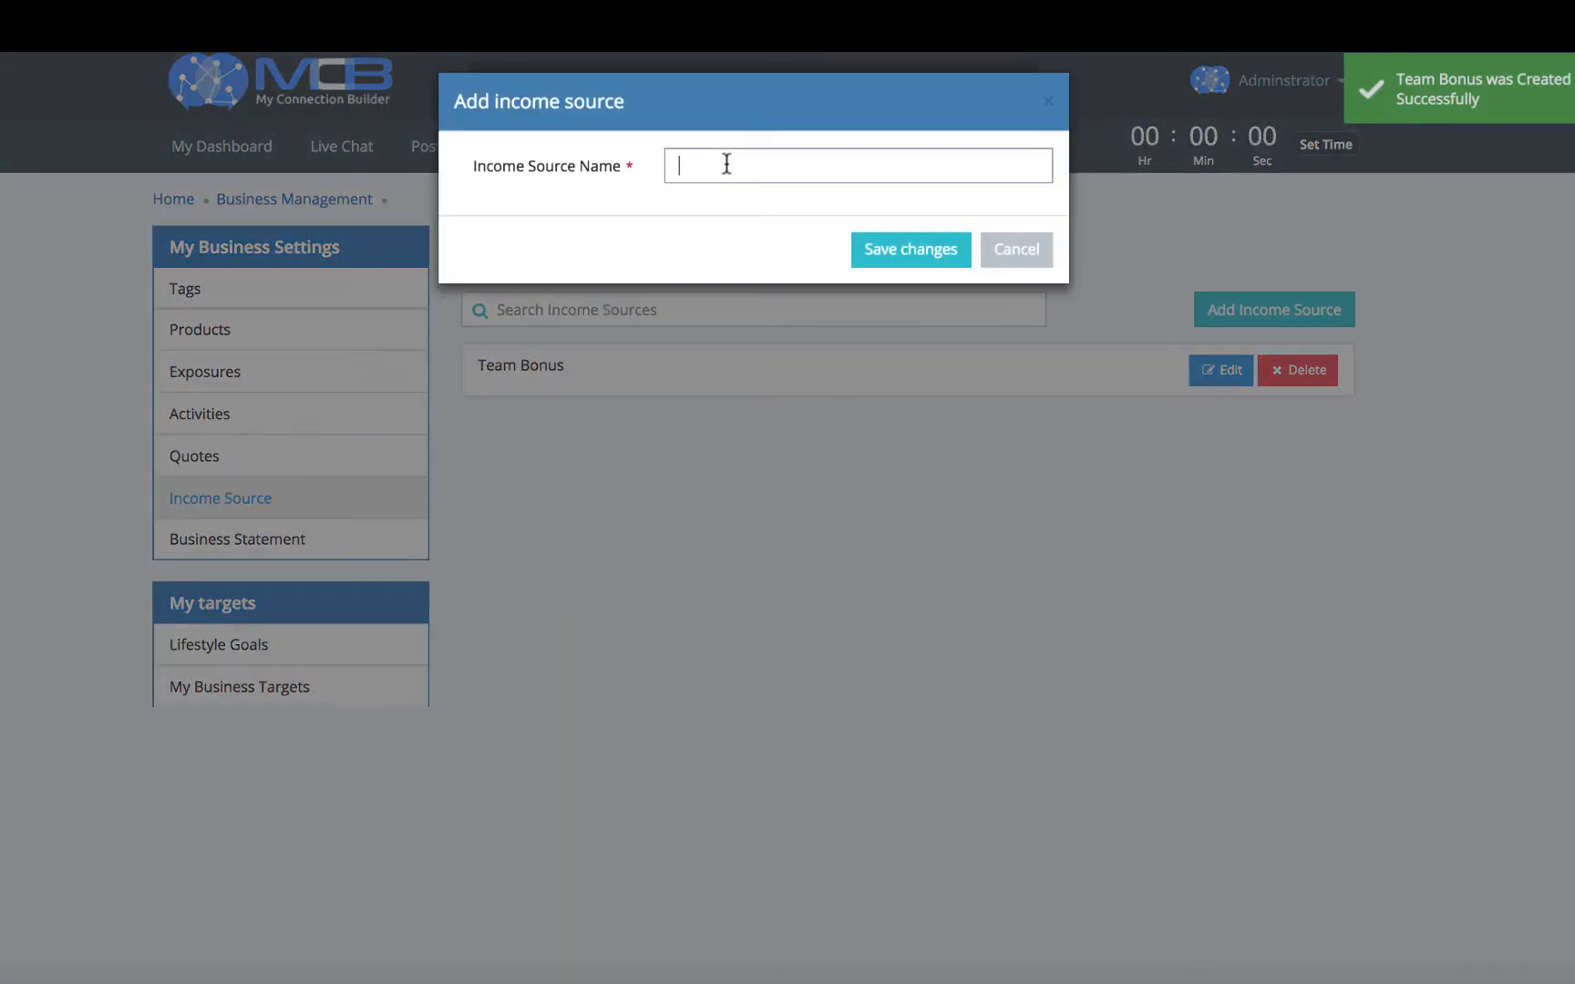
text(Retails sales)
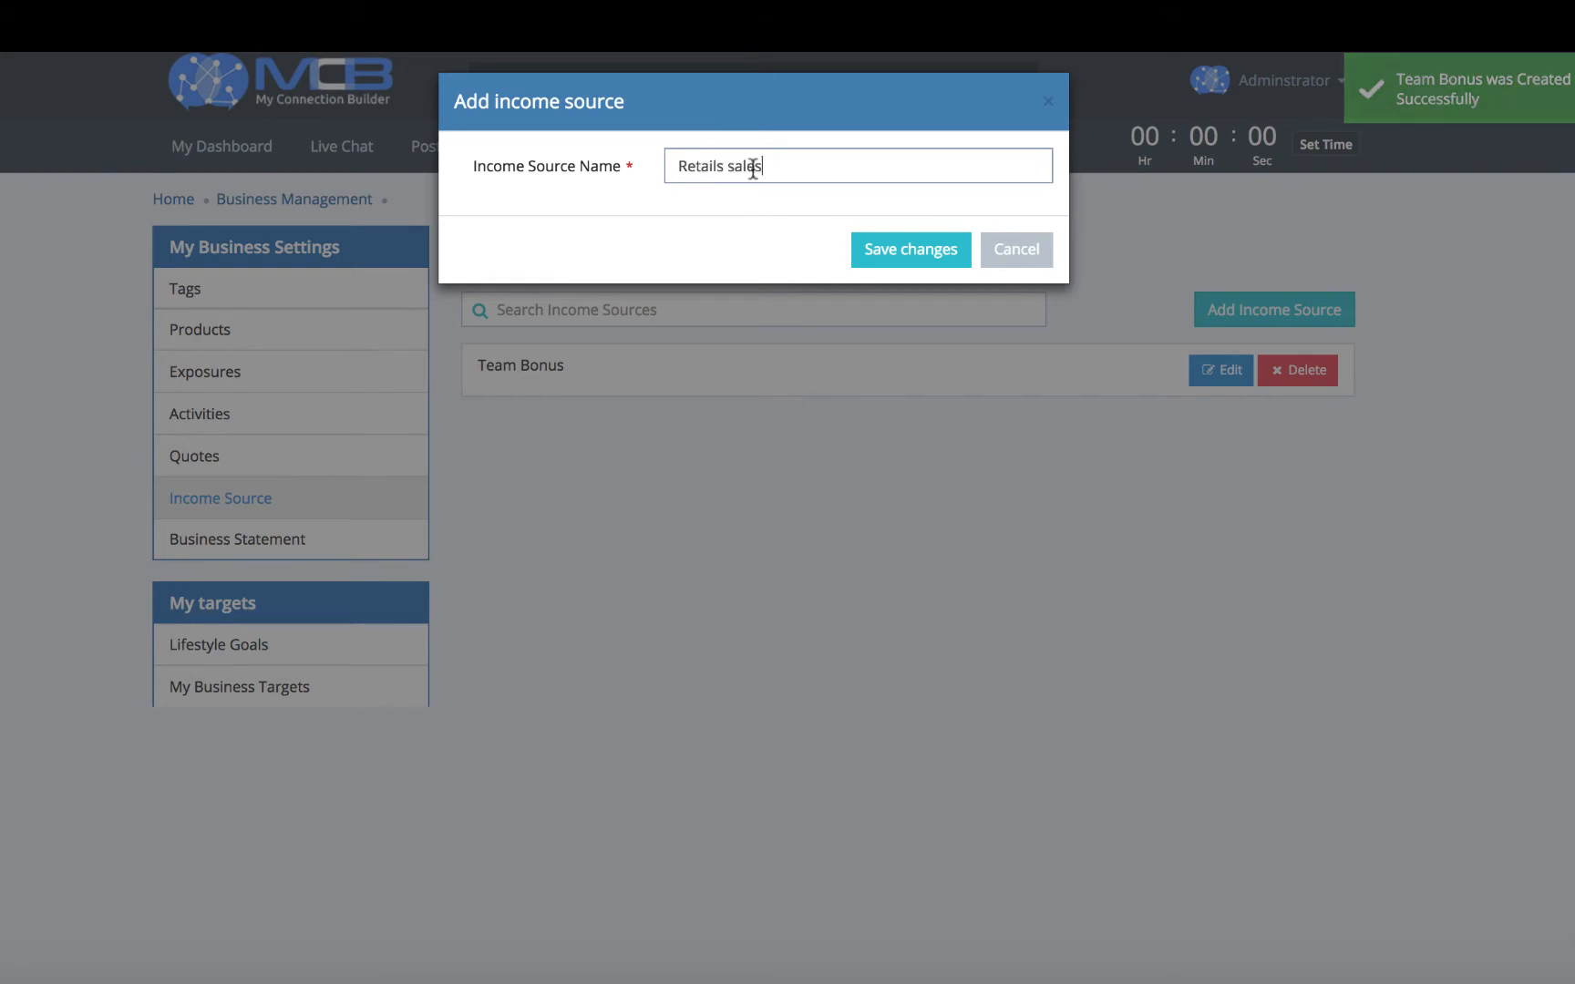
click(899, 261)
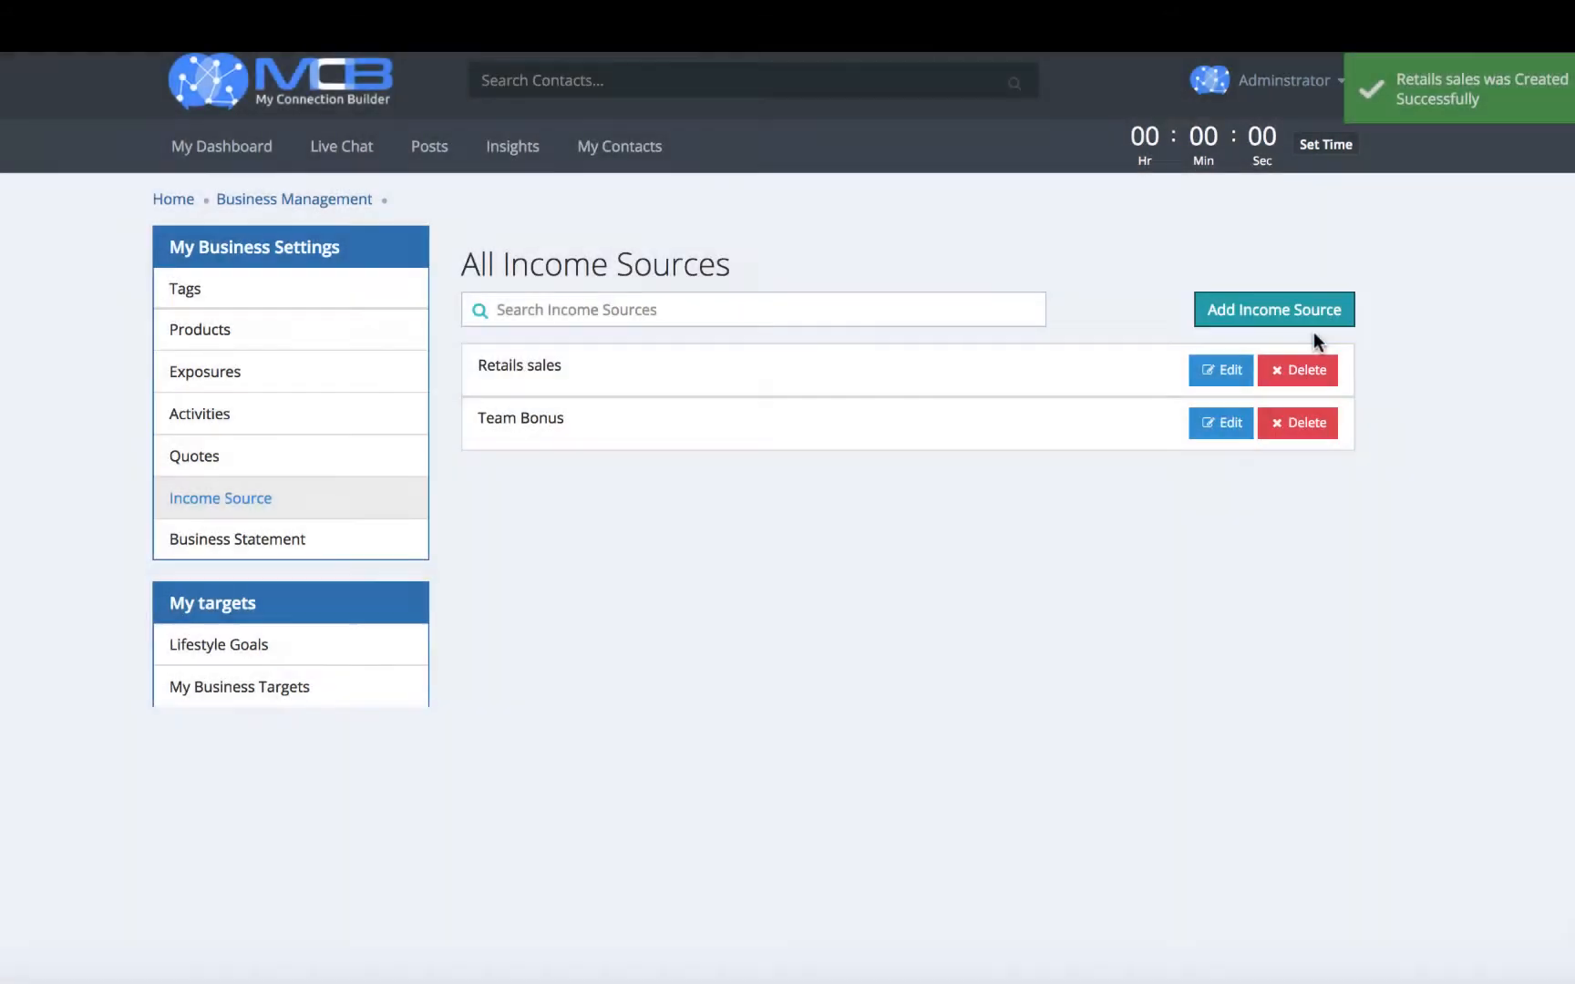
Add two more income sources named "Quarterly Bonus" and "9-5".
click(1308, 321)
click(1283, 312)
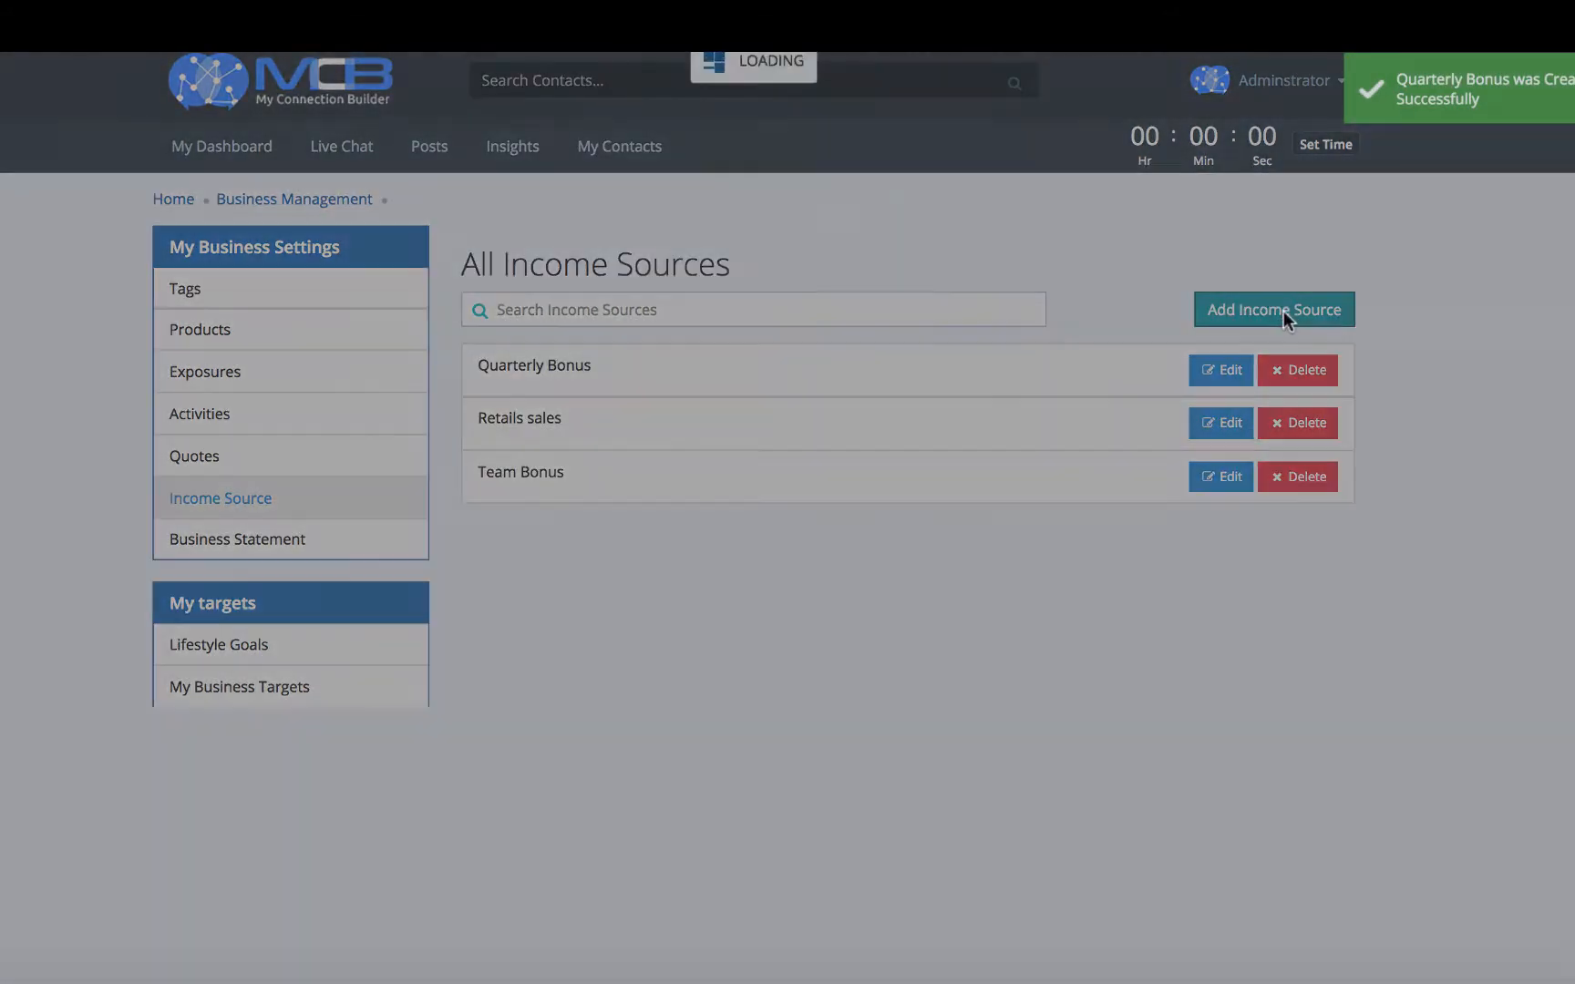
click(907, 169)
text(9-)
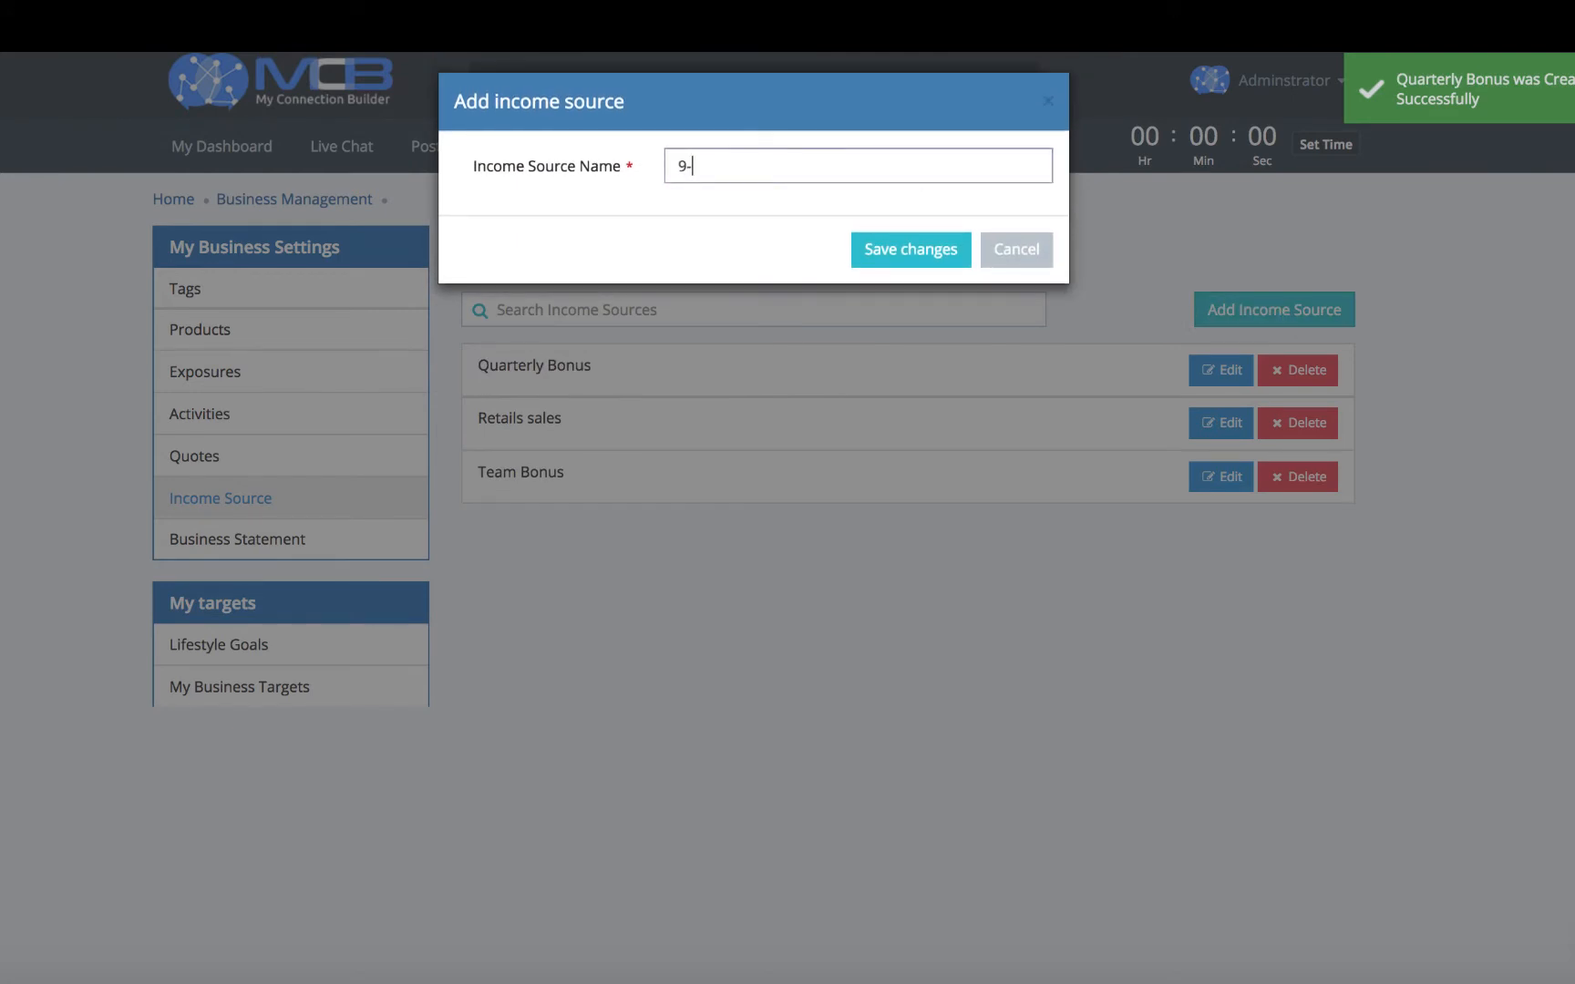
text(5)
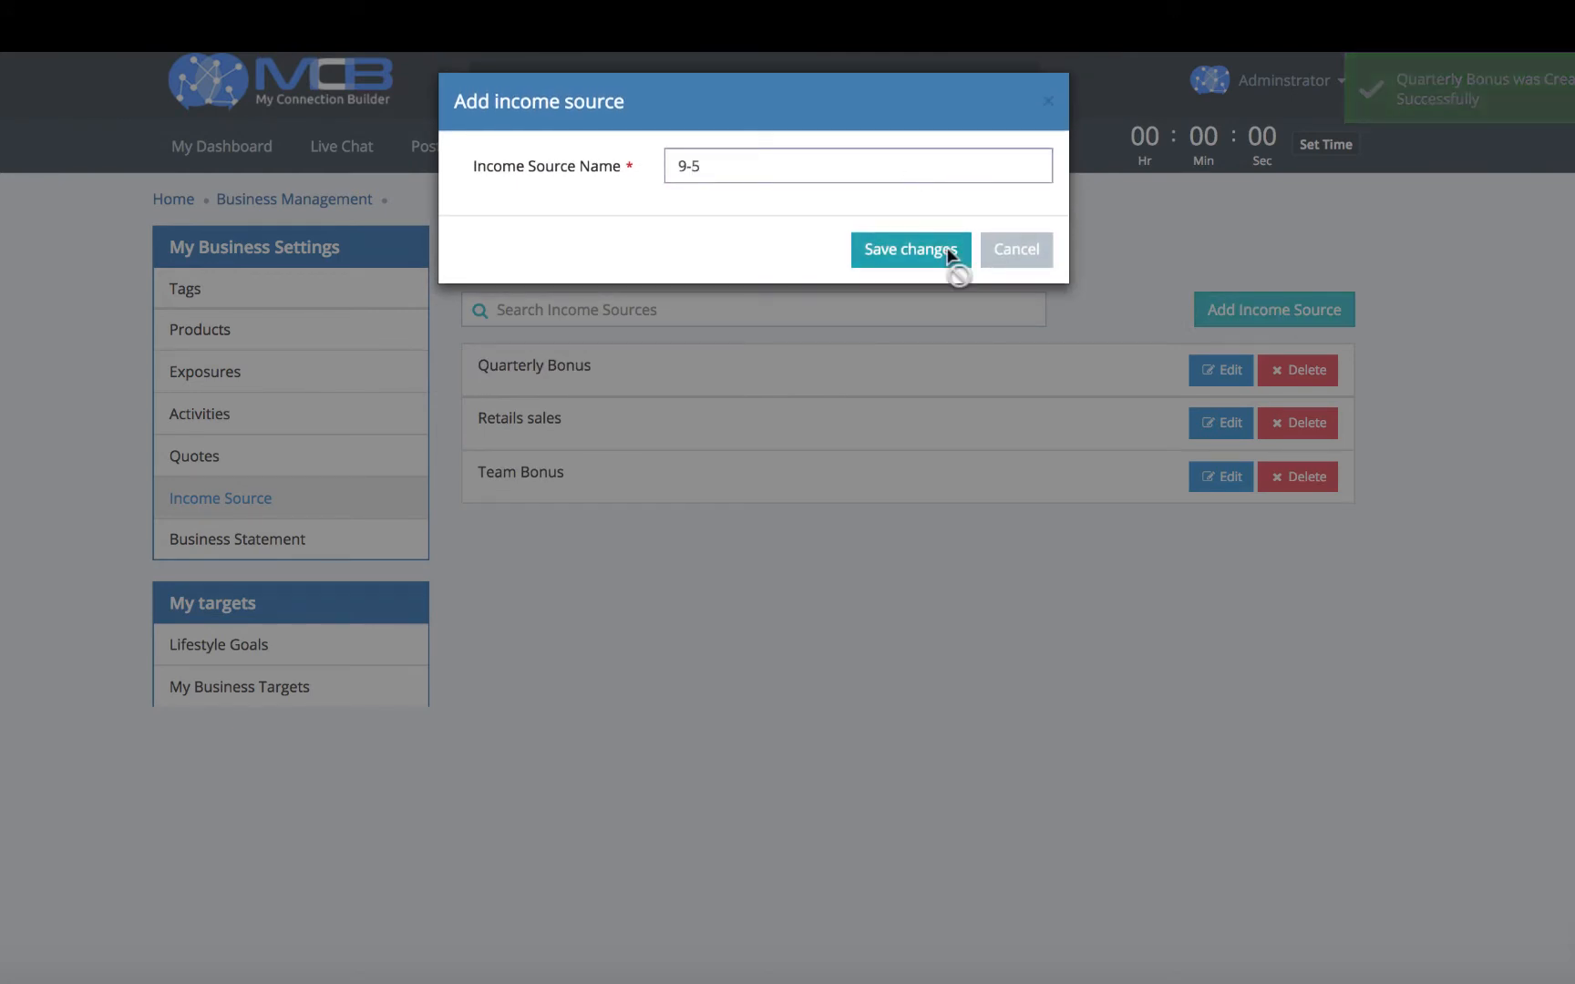
click(919, 252)
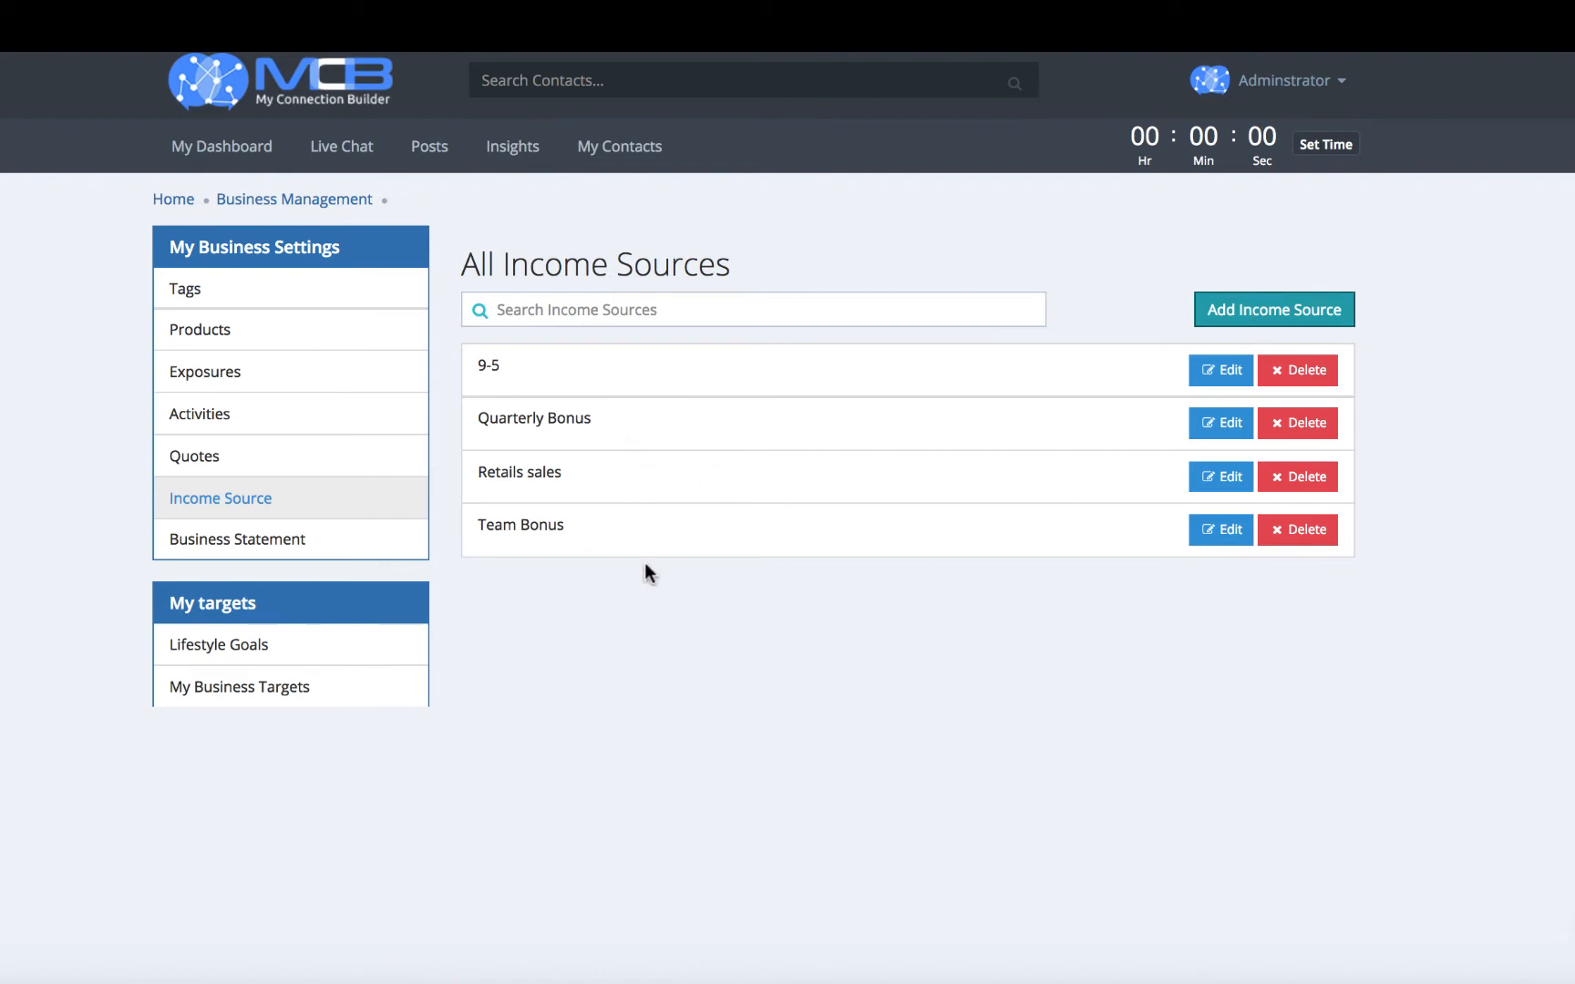
Add an income source named "Total Income" to the list of income sources.
click(1239, 313)
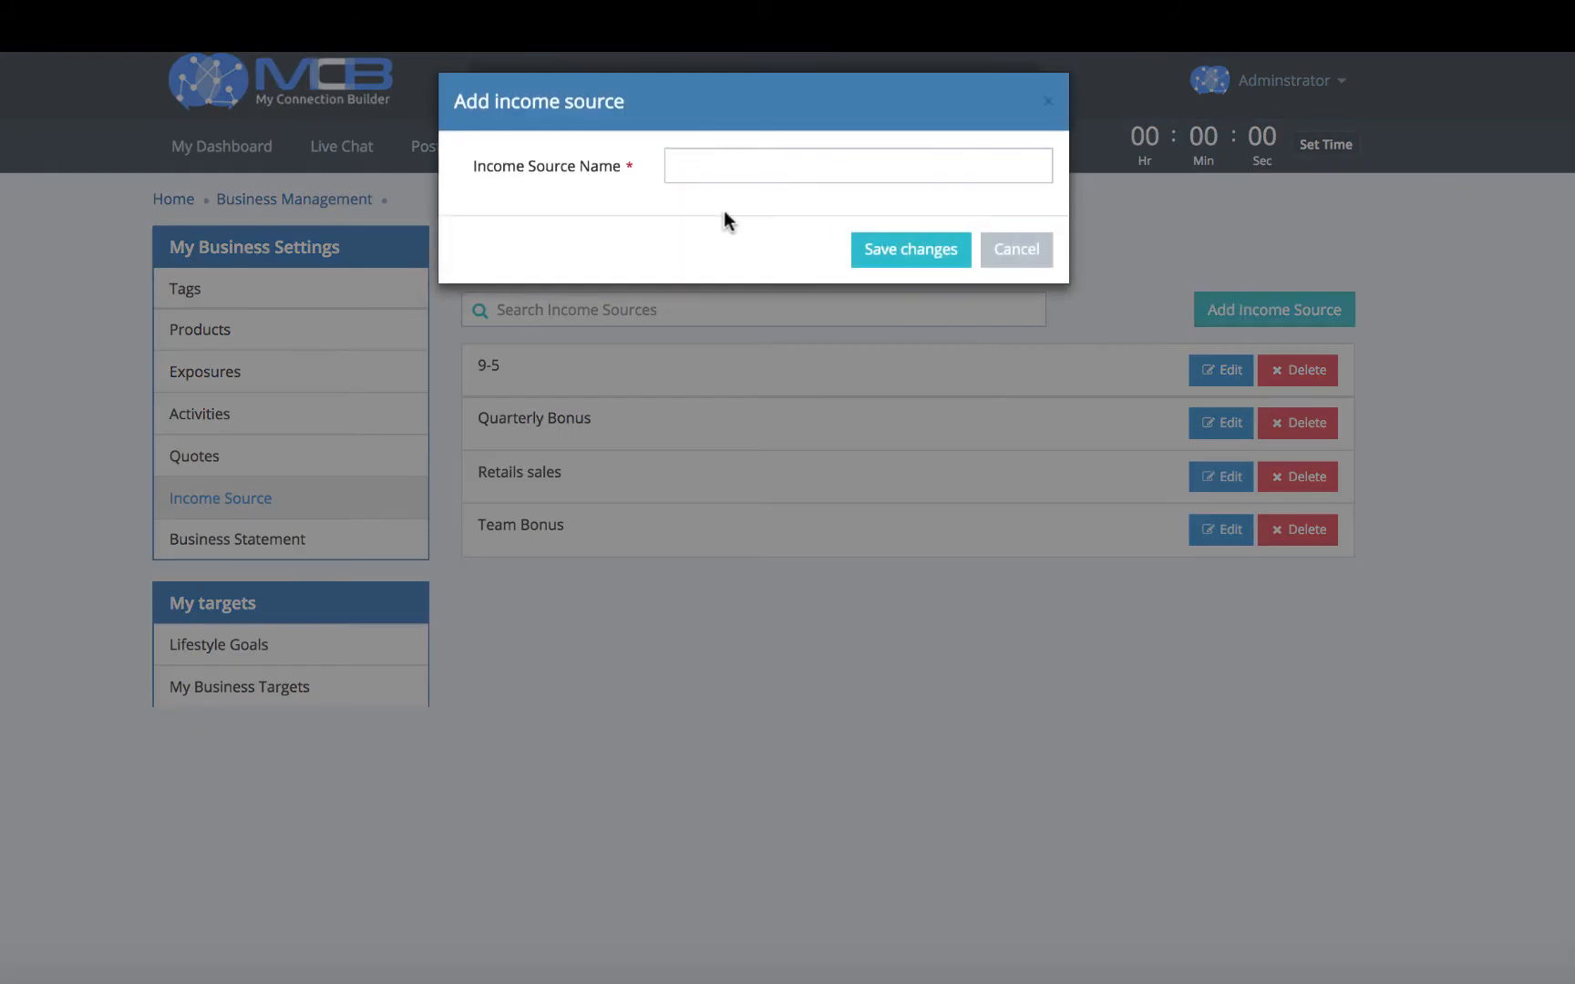
click(710, 165)
text(Tota)
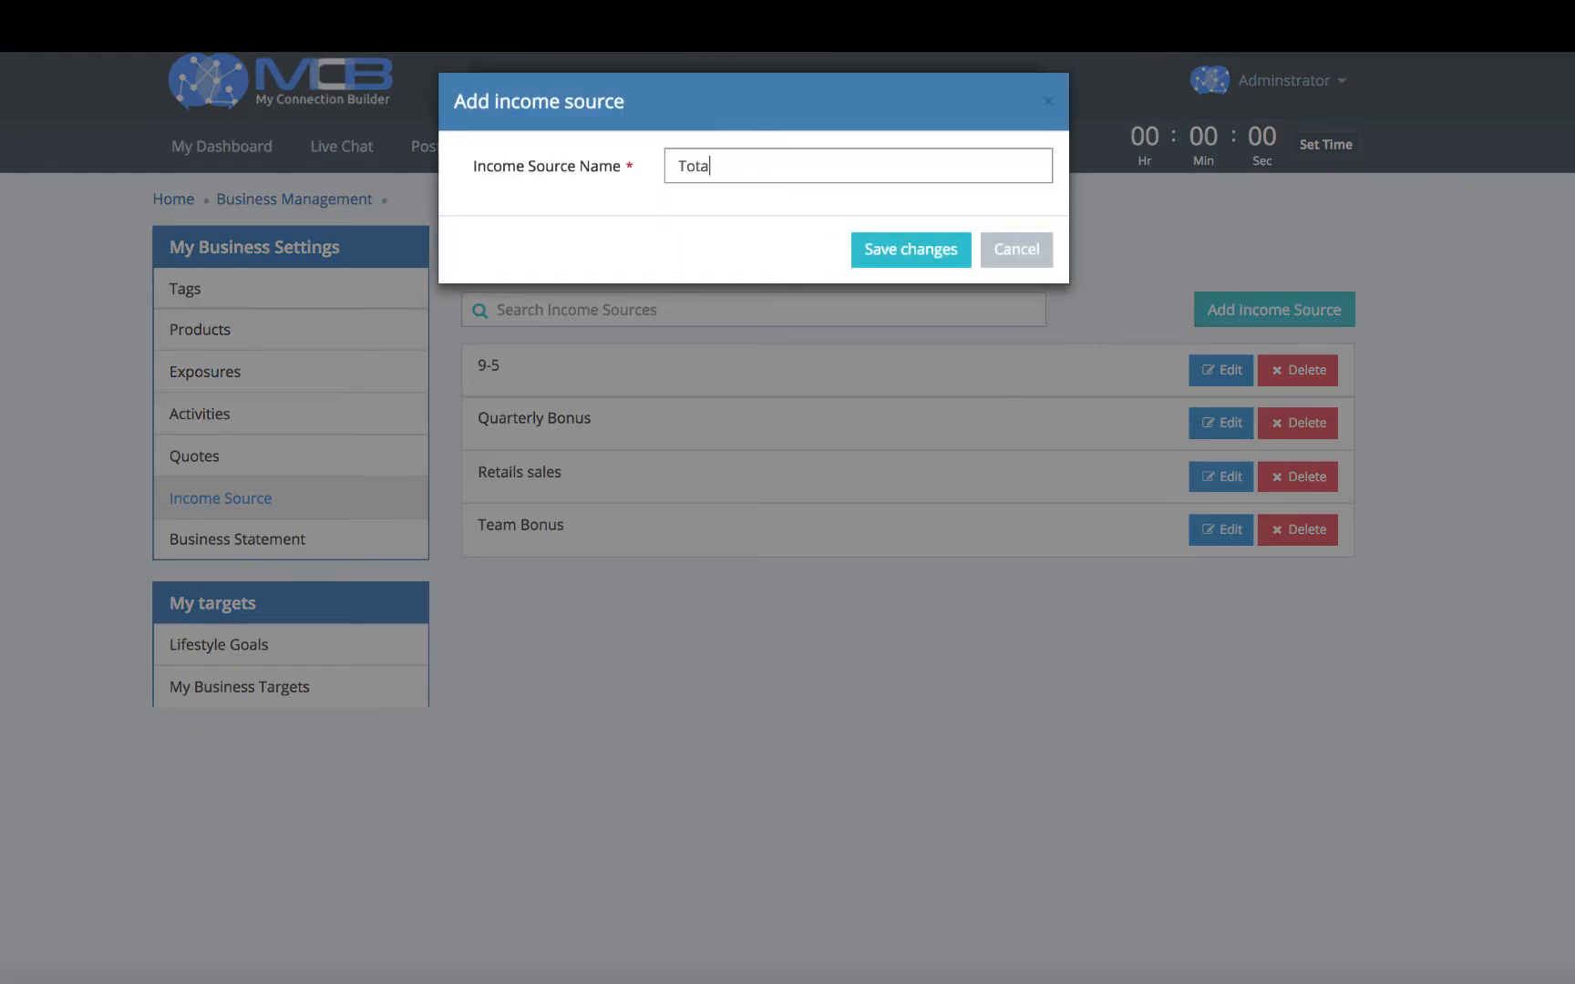
text(l Income)
click(865, 245)
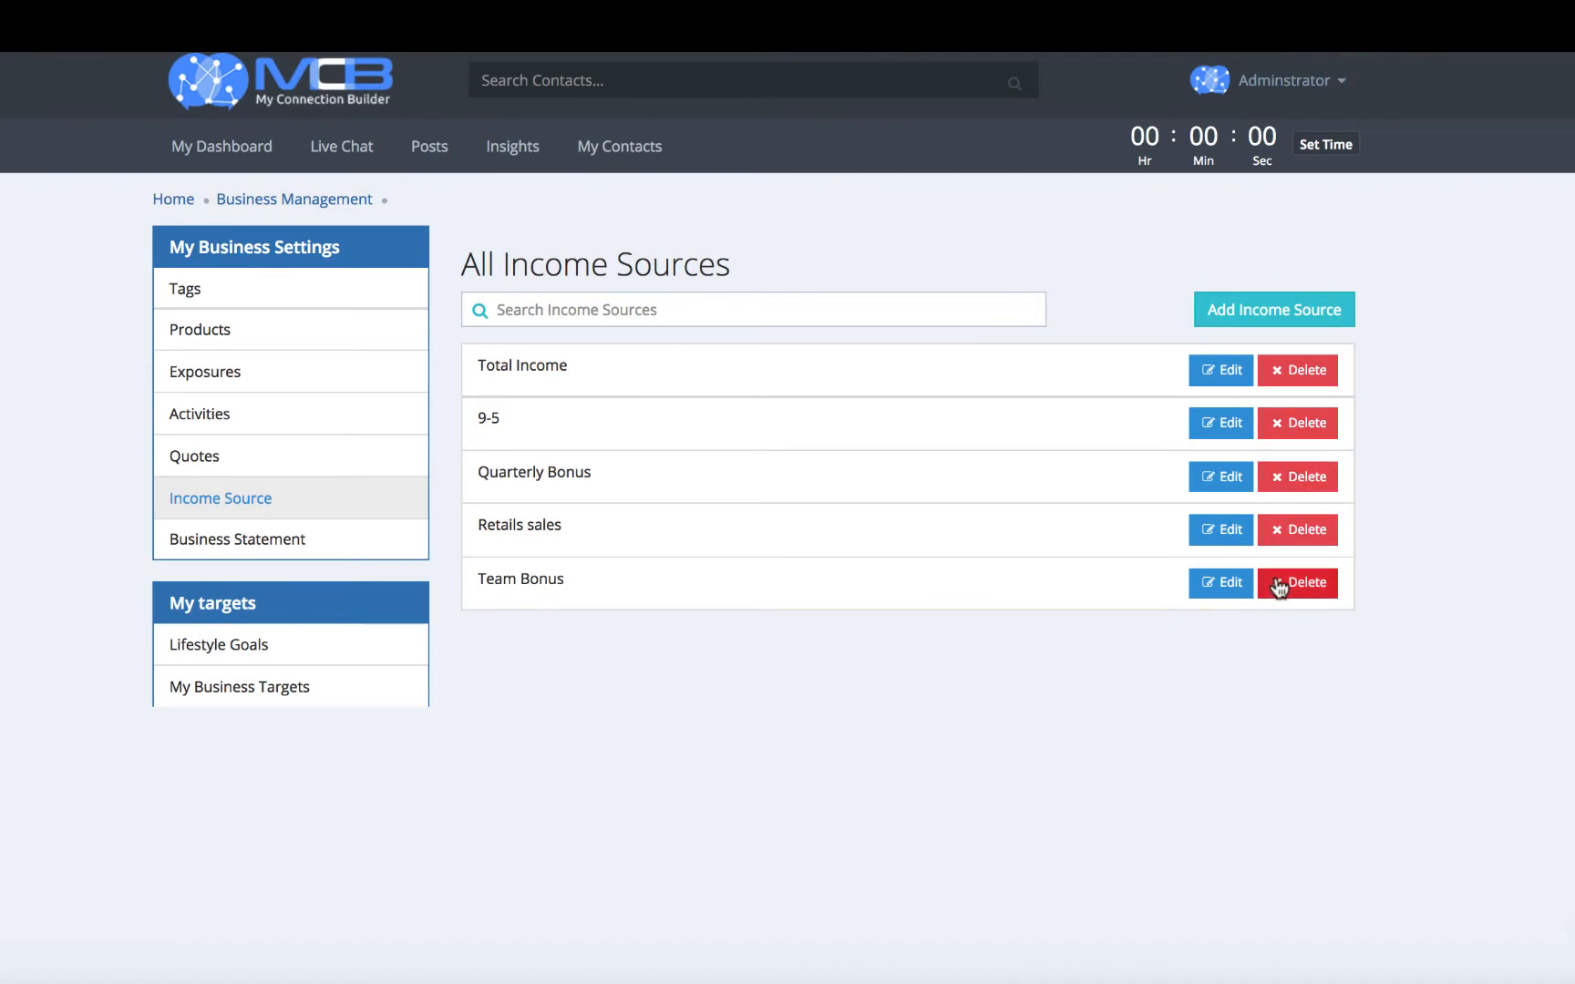
Open the Business Statement questionnaire and review its questions from the strategic goal down to the user statement.
click(276, 544)
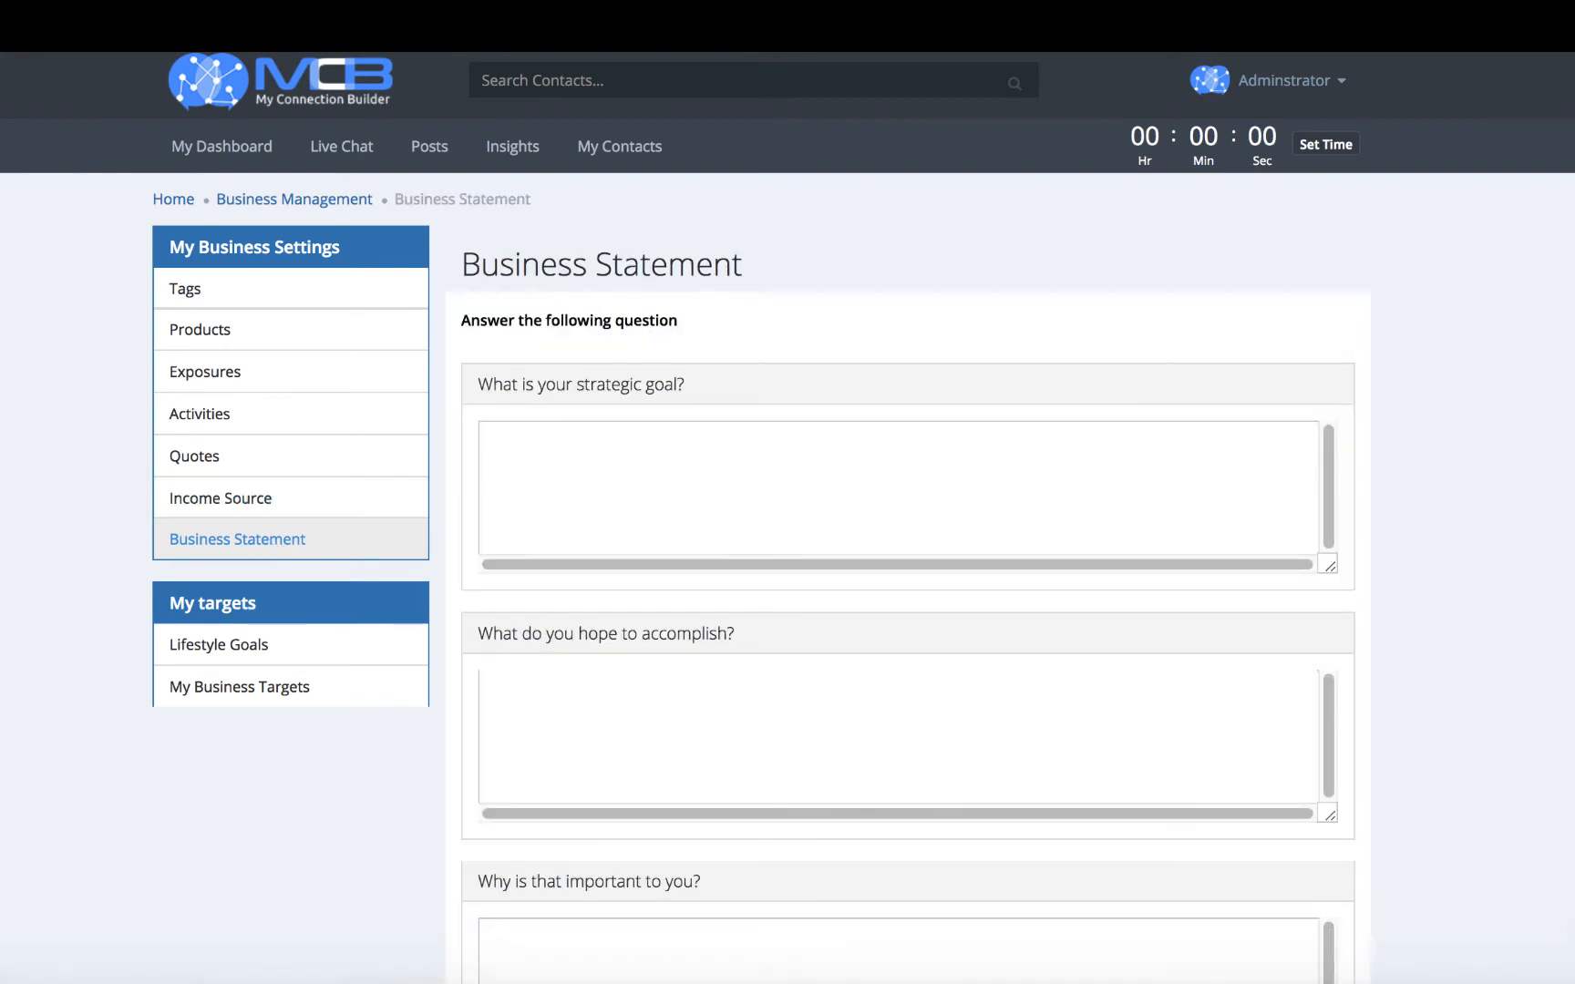
scroll(908, 546, down, 10)
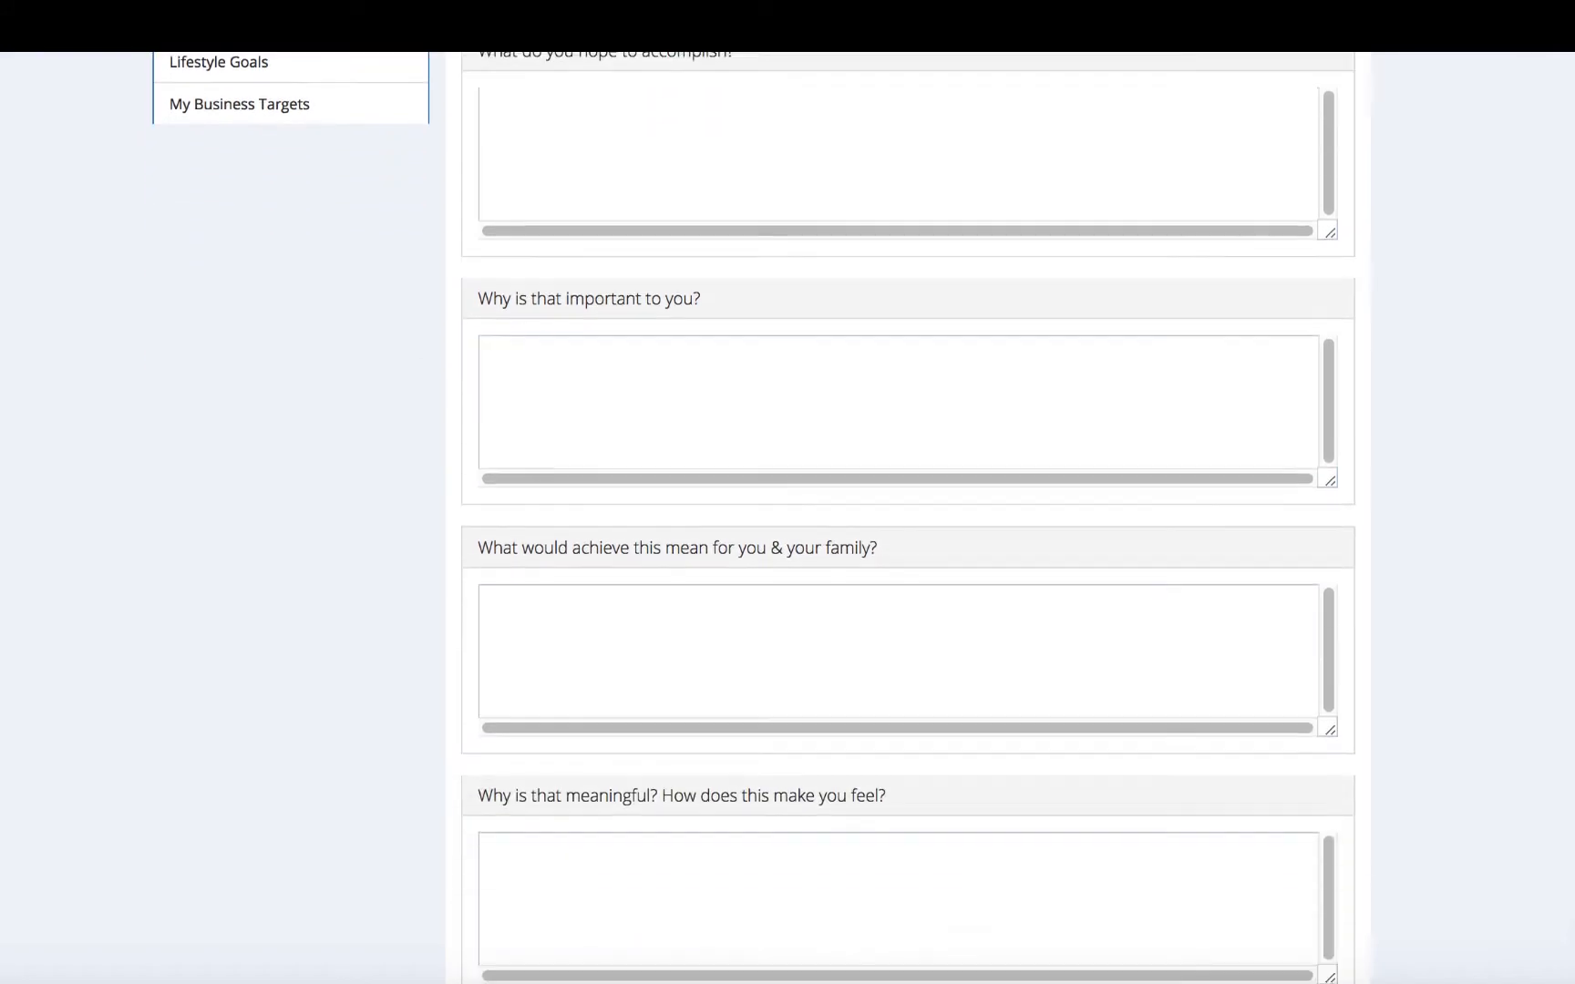
scroll(1074, 511, up, 10)
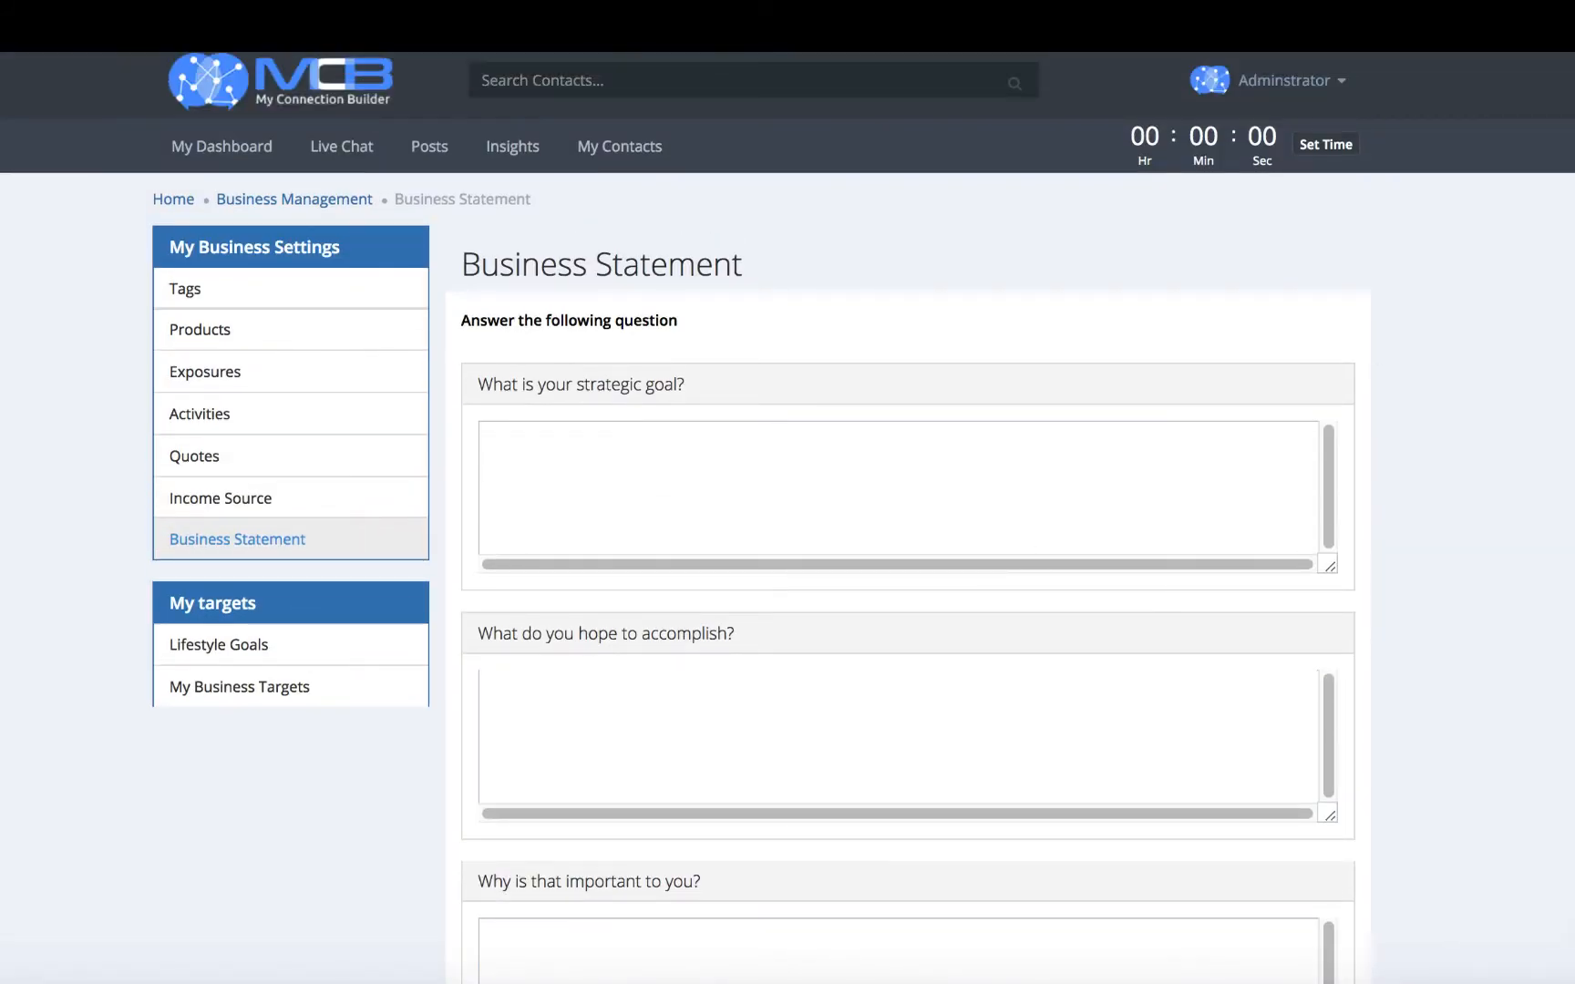
scroll(908, 511, down, 3)
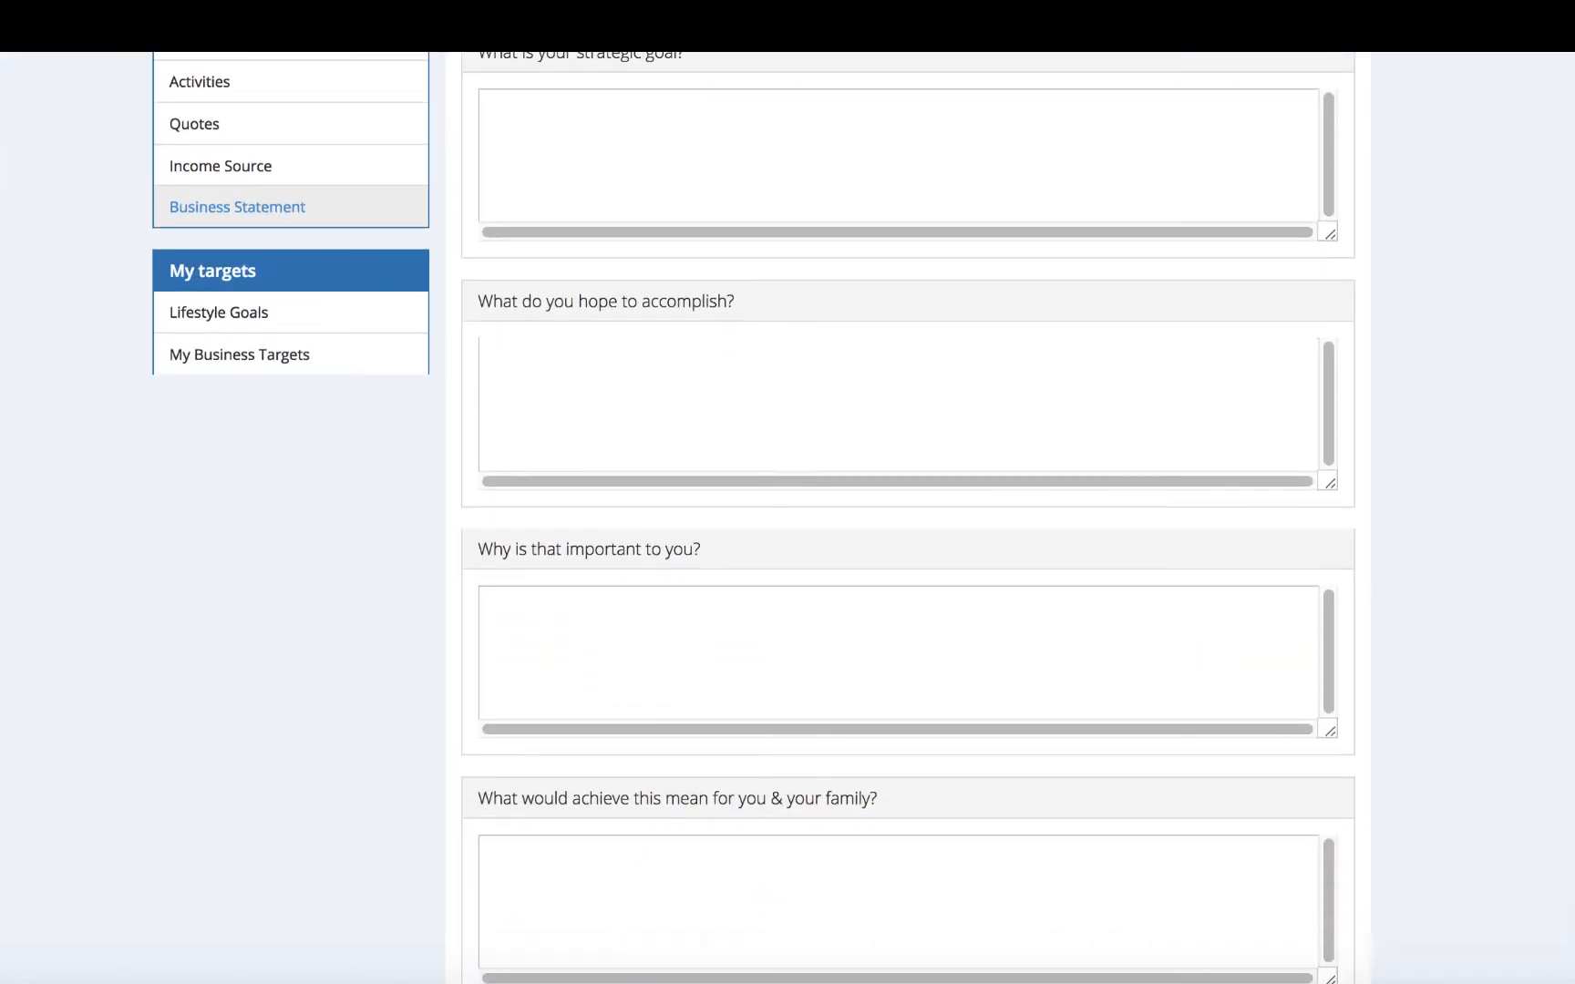
scroll(908, 510, down, 5)
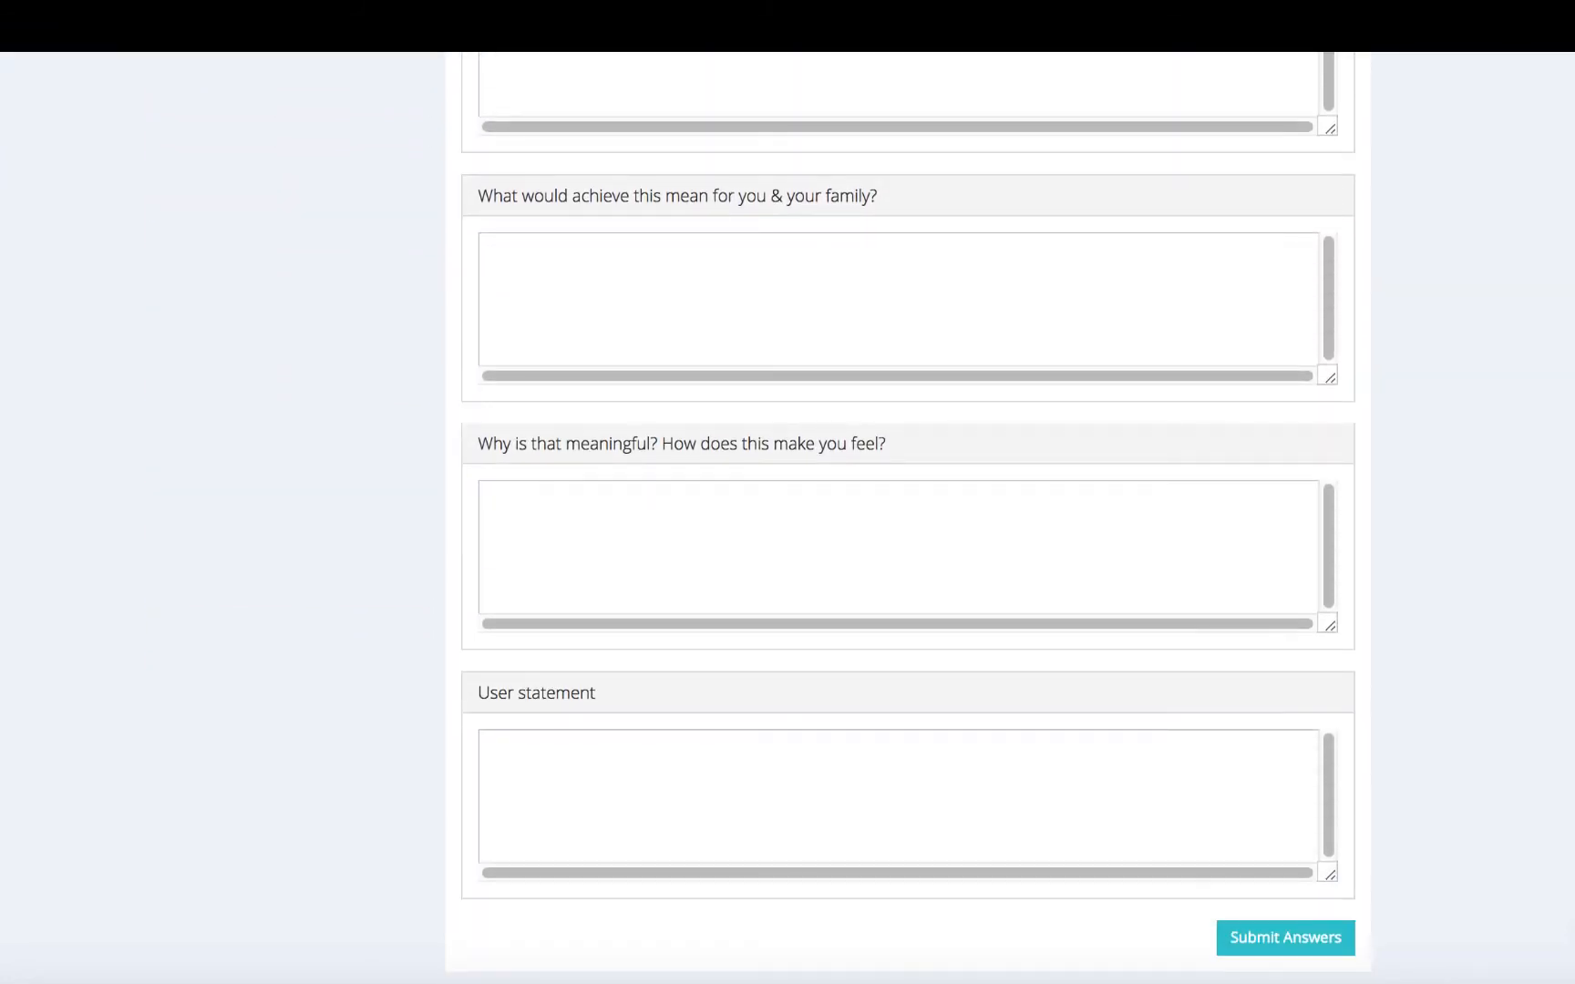
scroll(908, 510, up, 10)
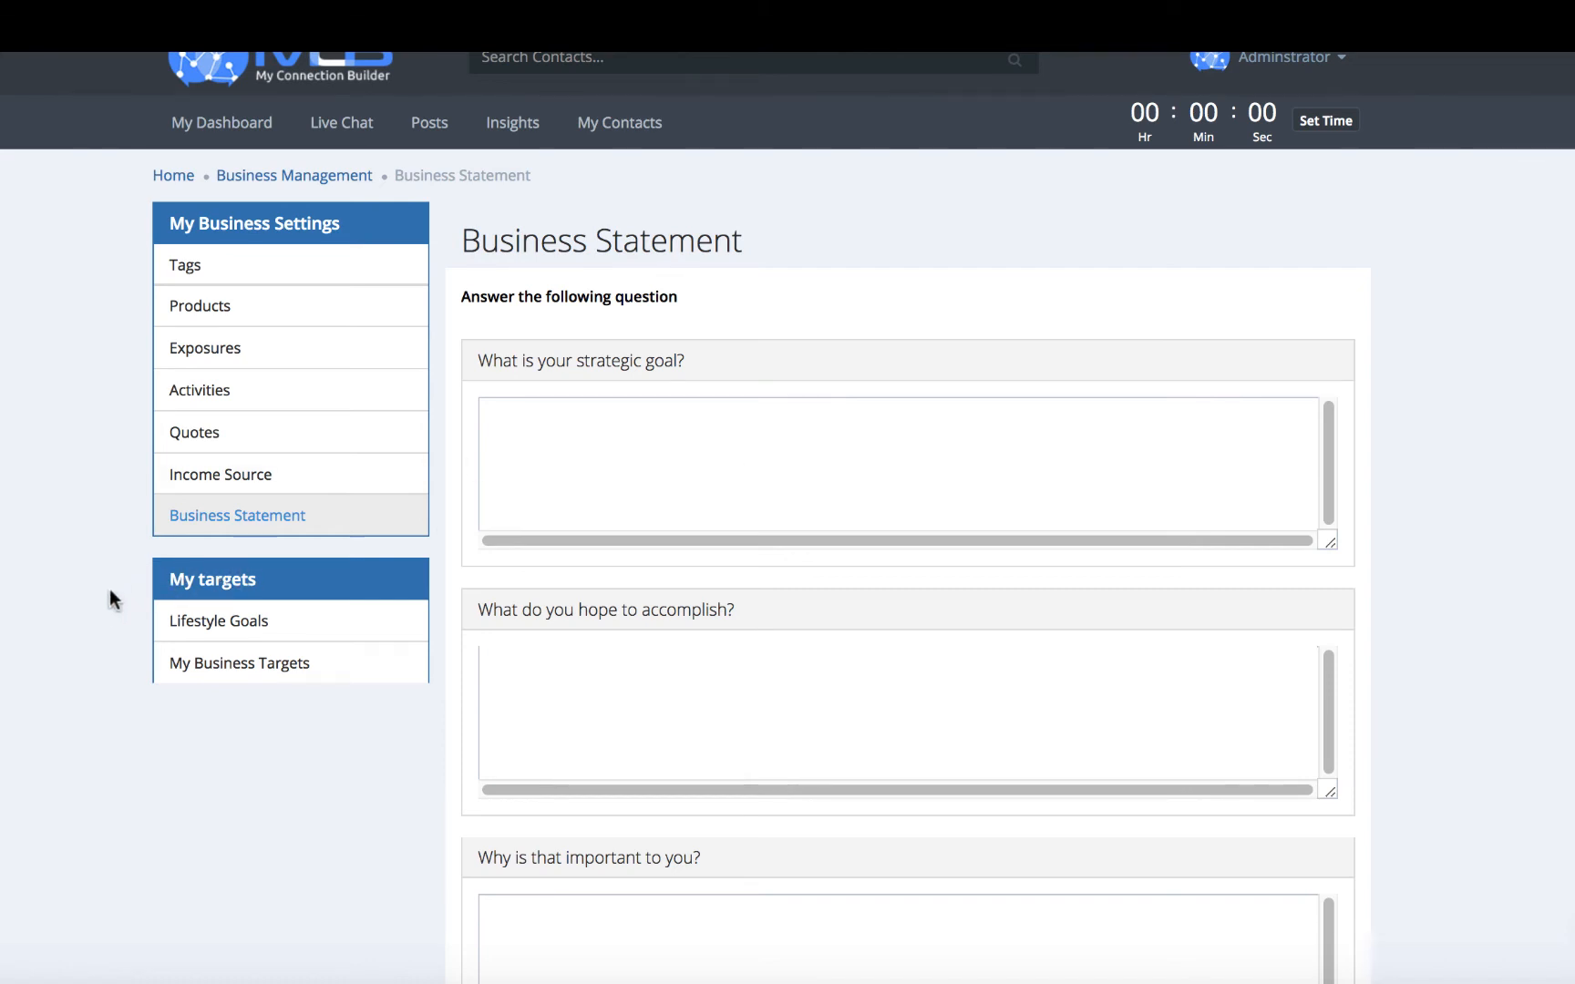
Open the Lifestyle Goals and add a lifestyle named "Eat Breakfast".
click(208, 626)
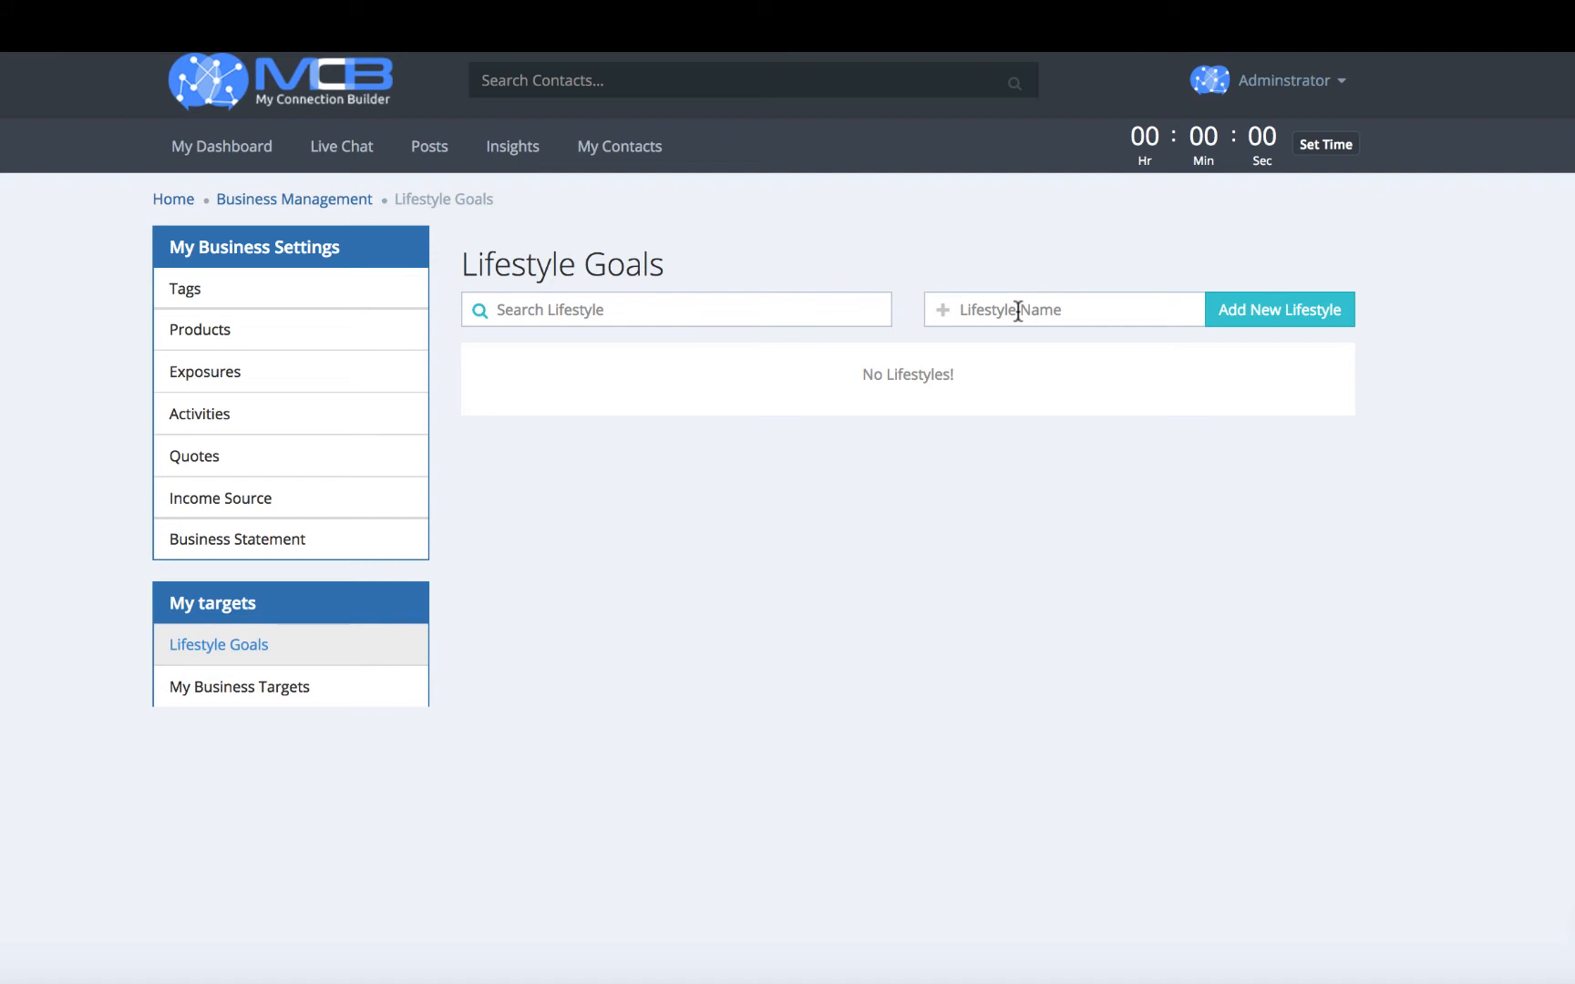
click(1018, 311)
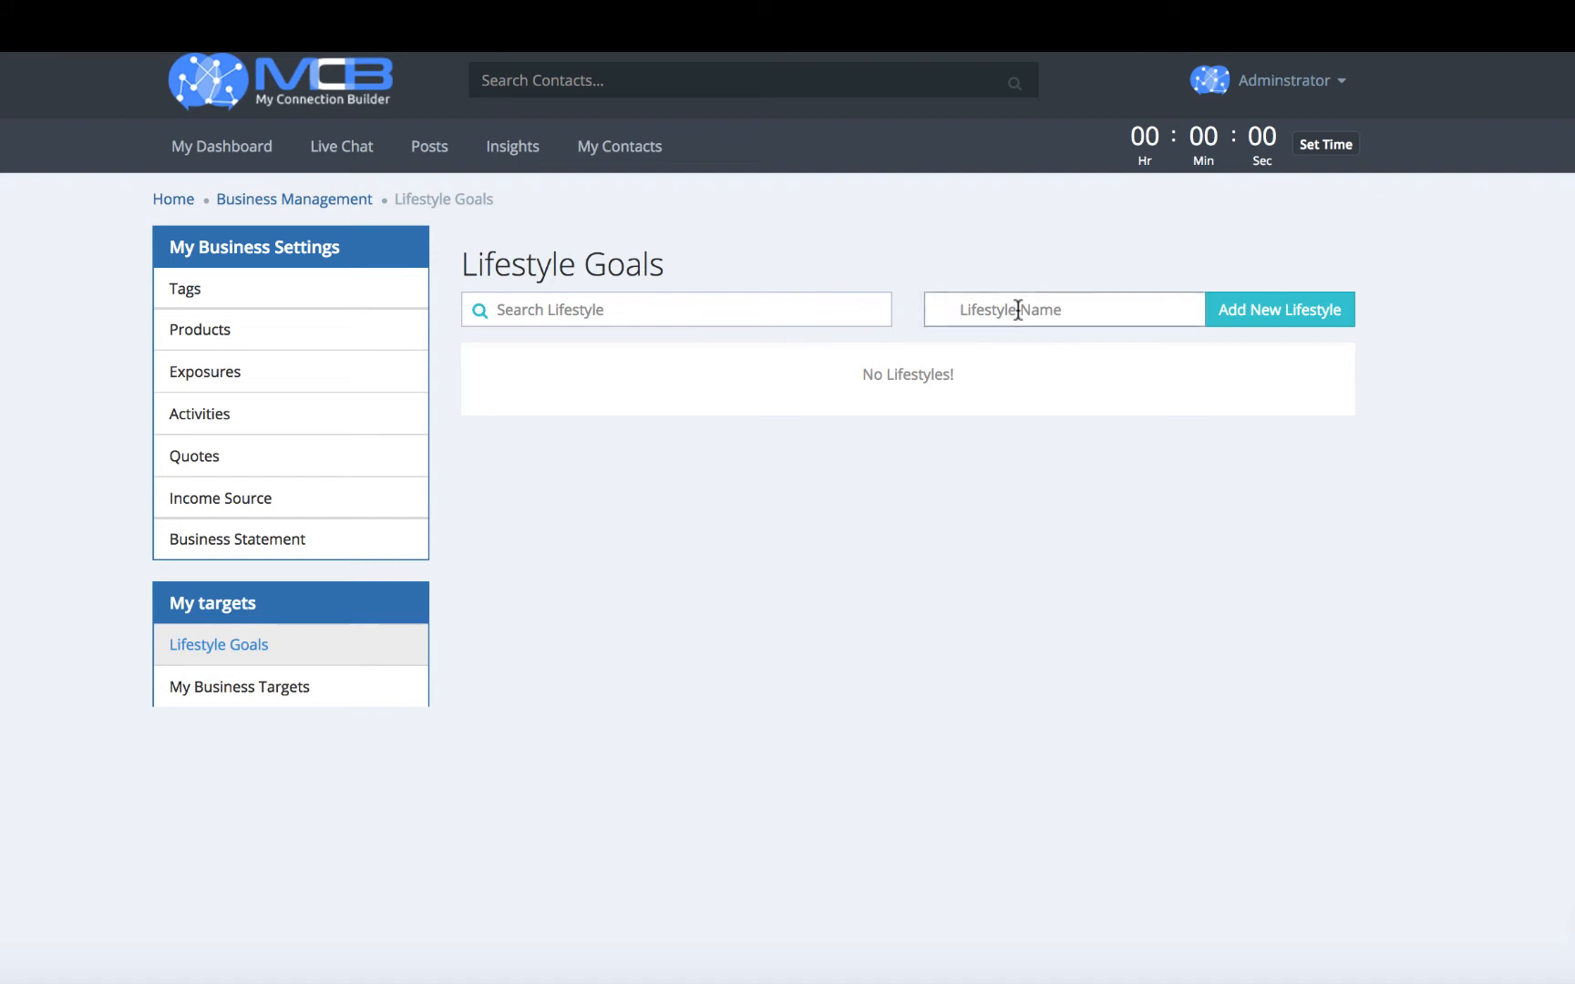
text(Eat Breakfast)
click(1262, 312)
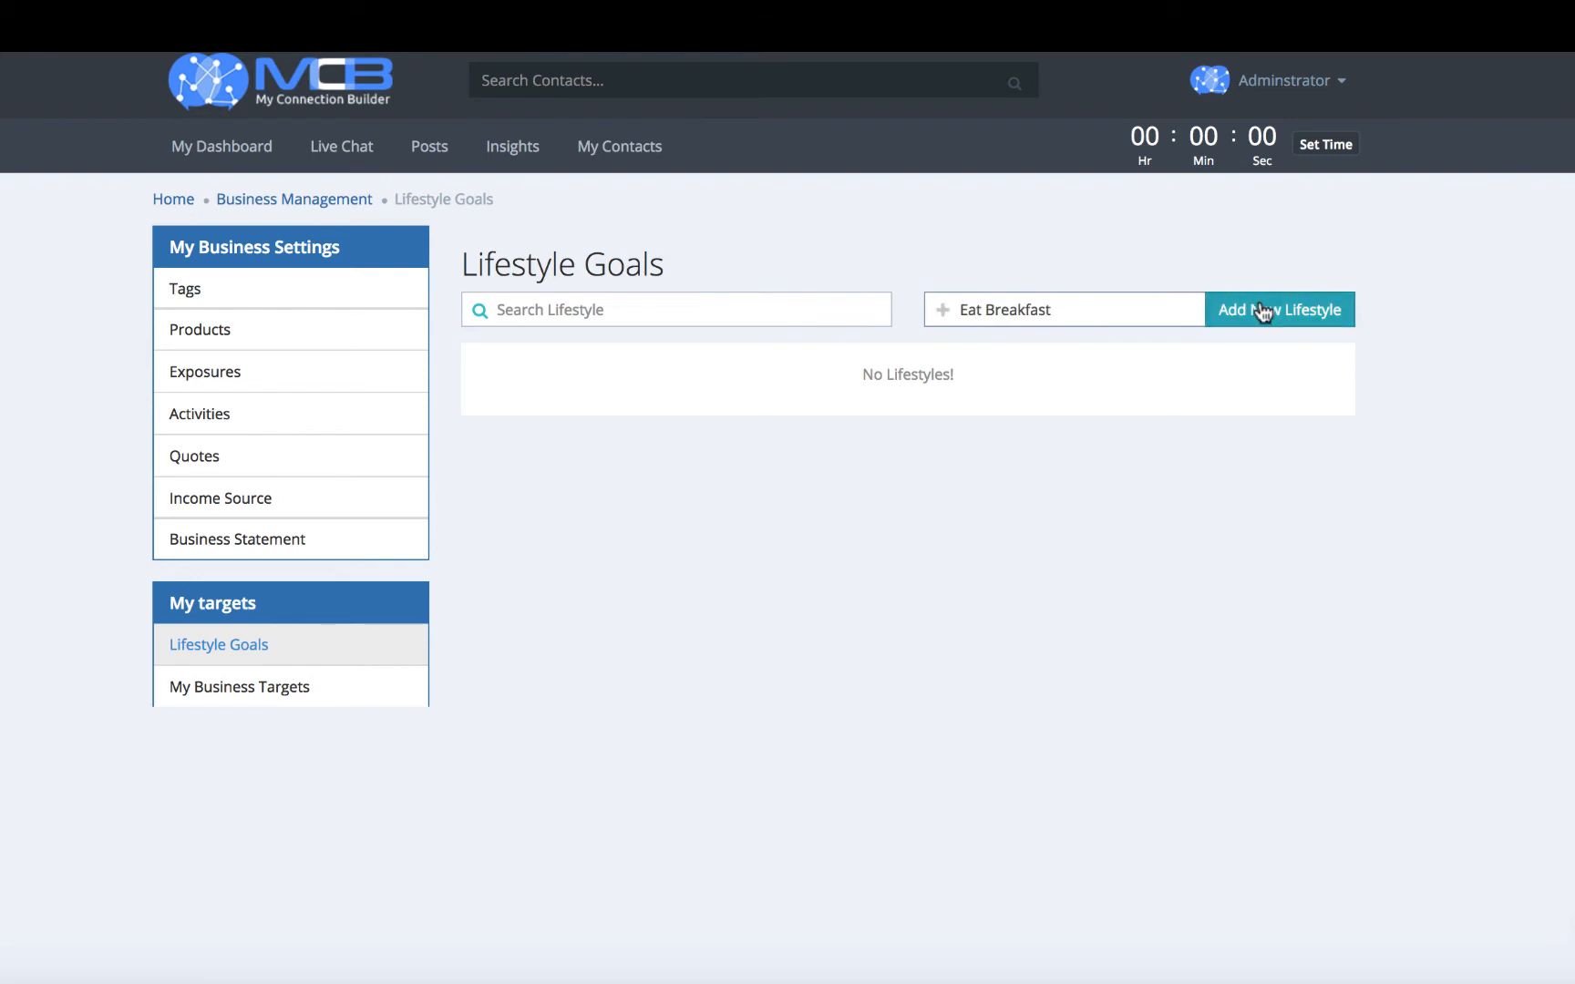
Add "Workout" and "Call Mom" as further lifestyle goals.
click(971, 314)
text(Workout)
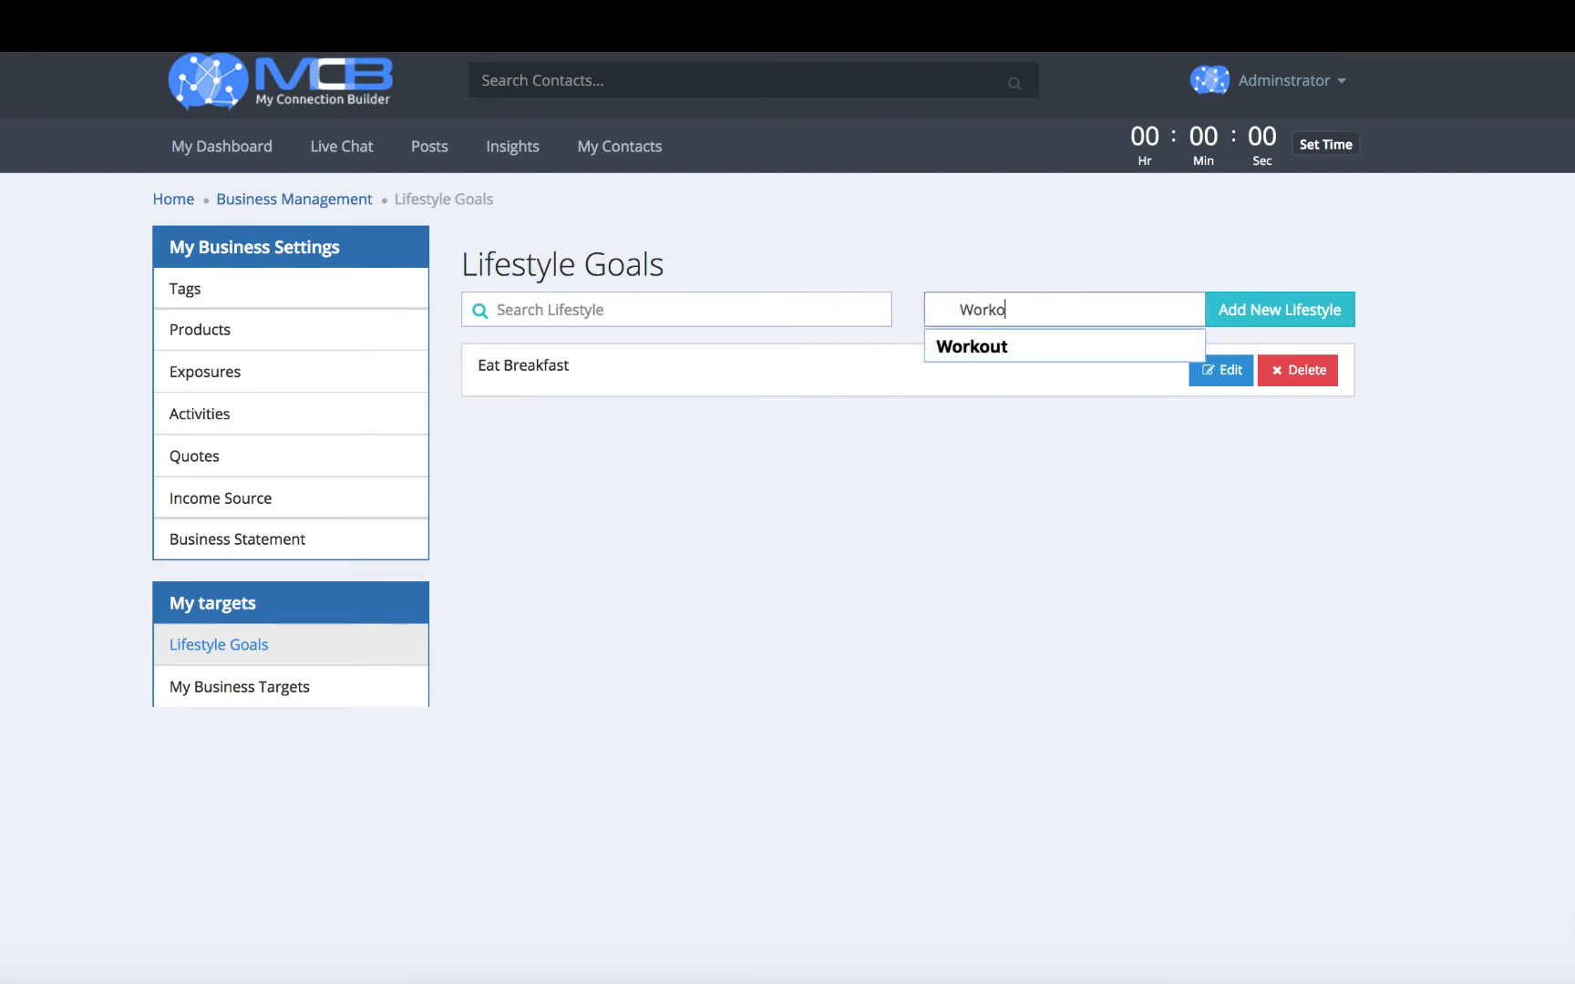
click(1269, 314)
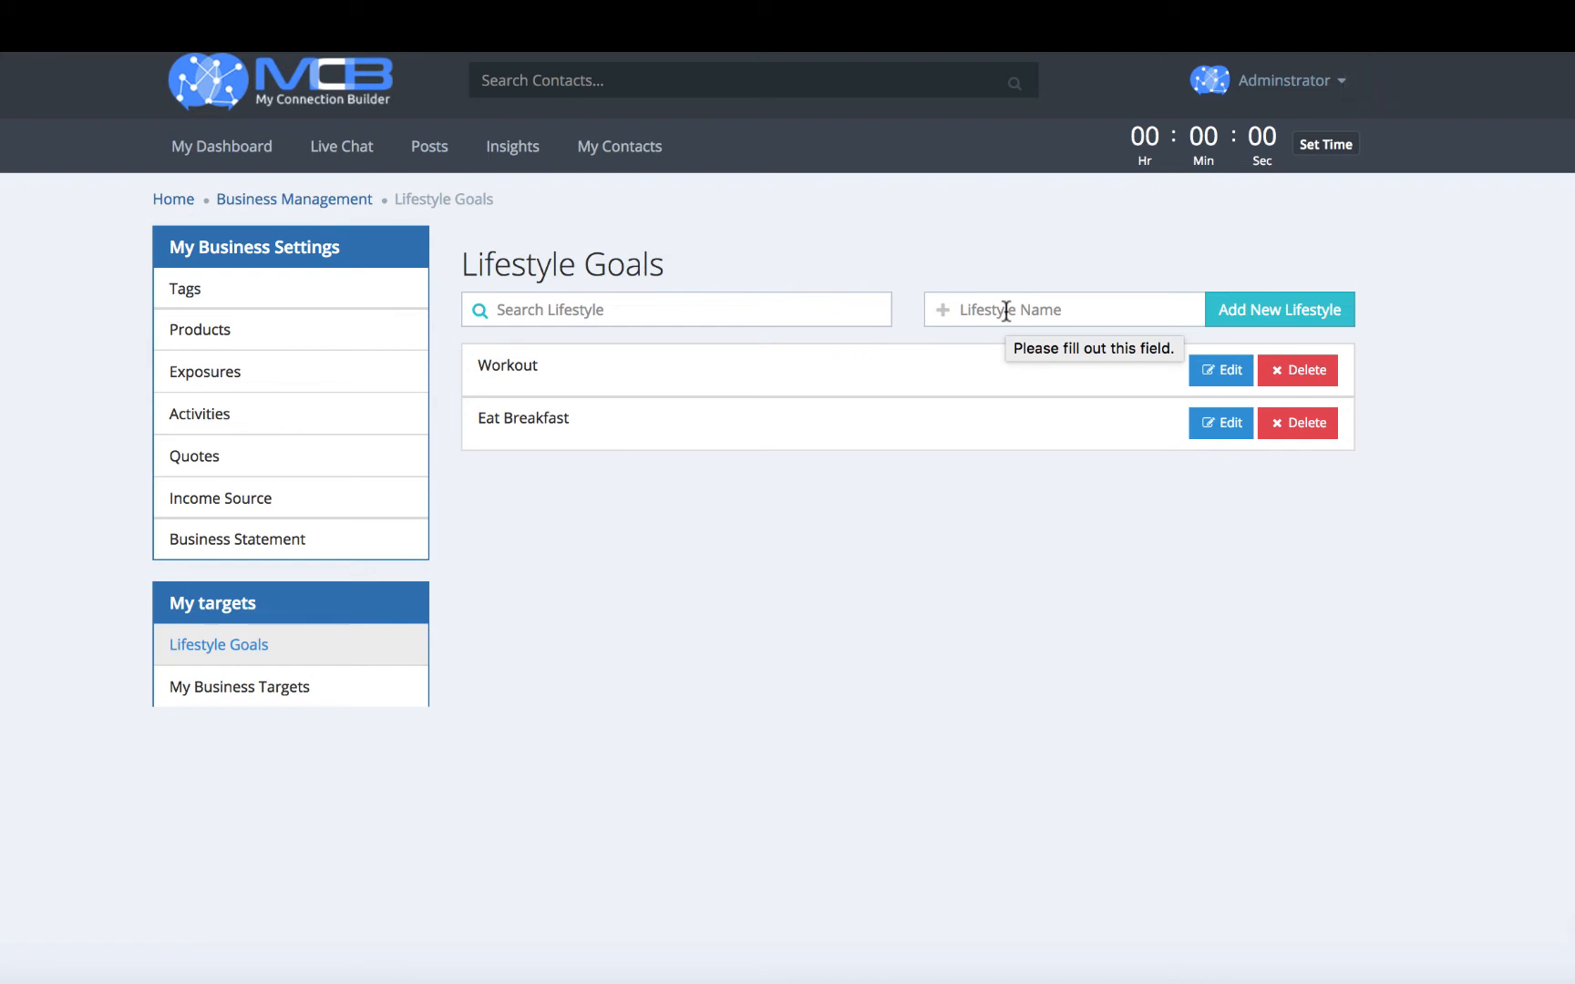
click(1006, 310)
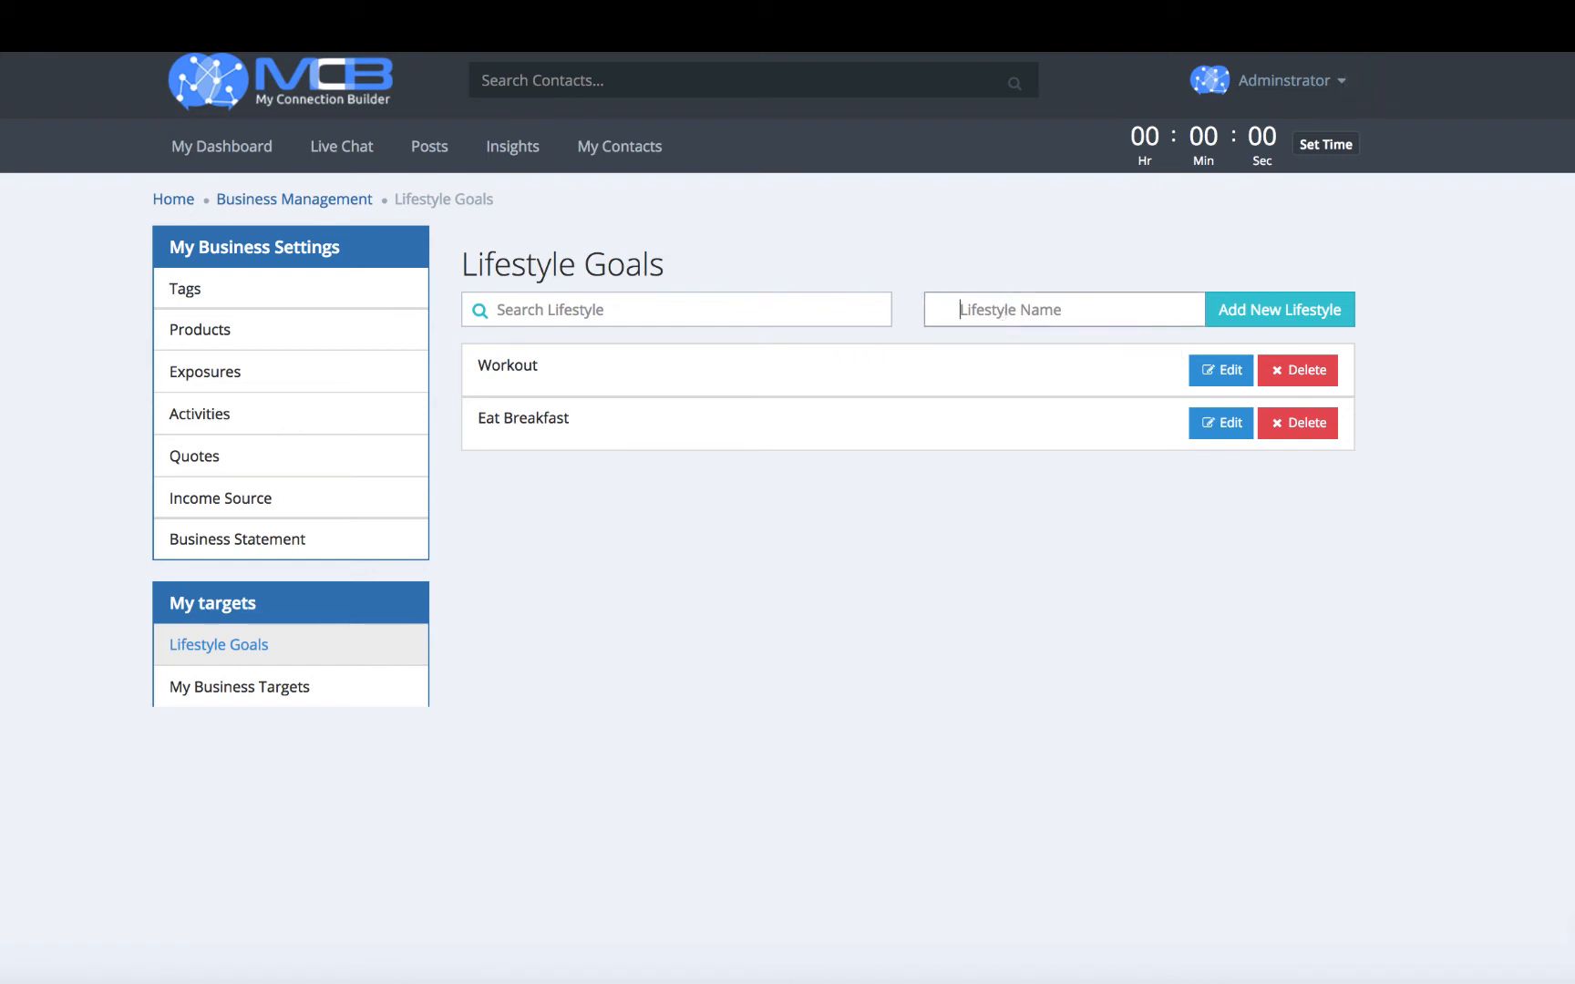
text(Call Mom)
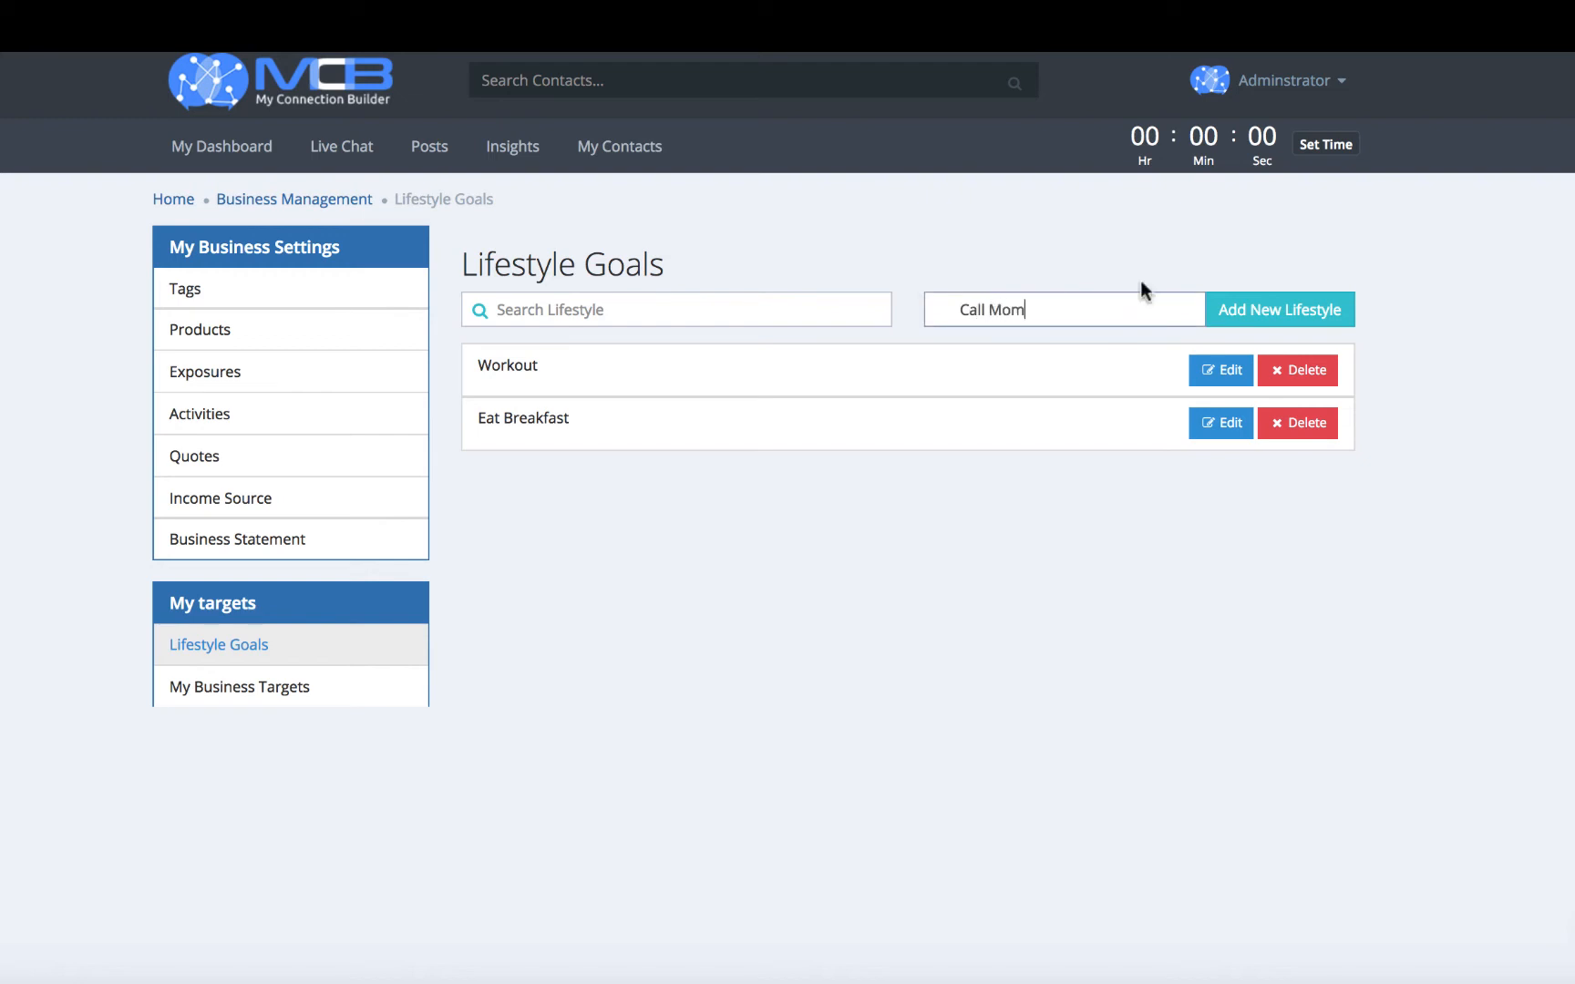
click(1318, 316)
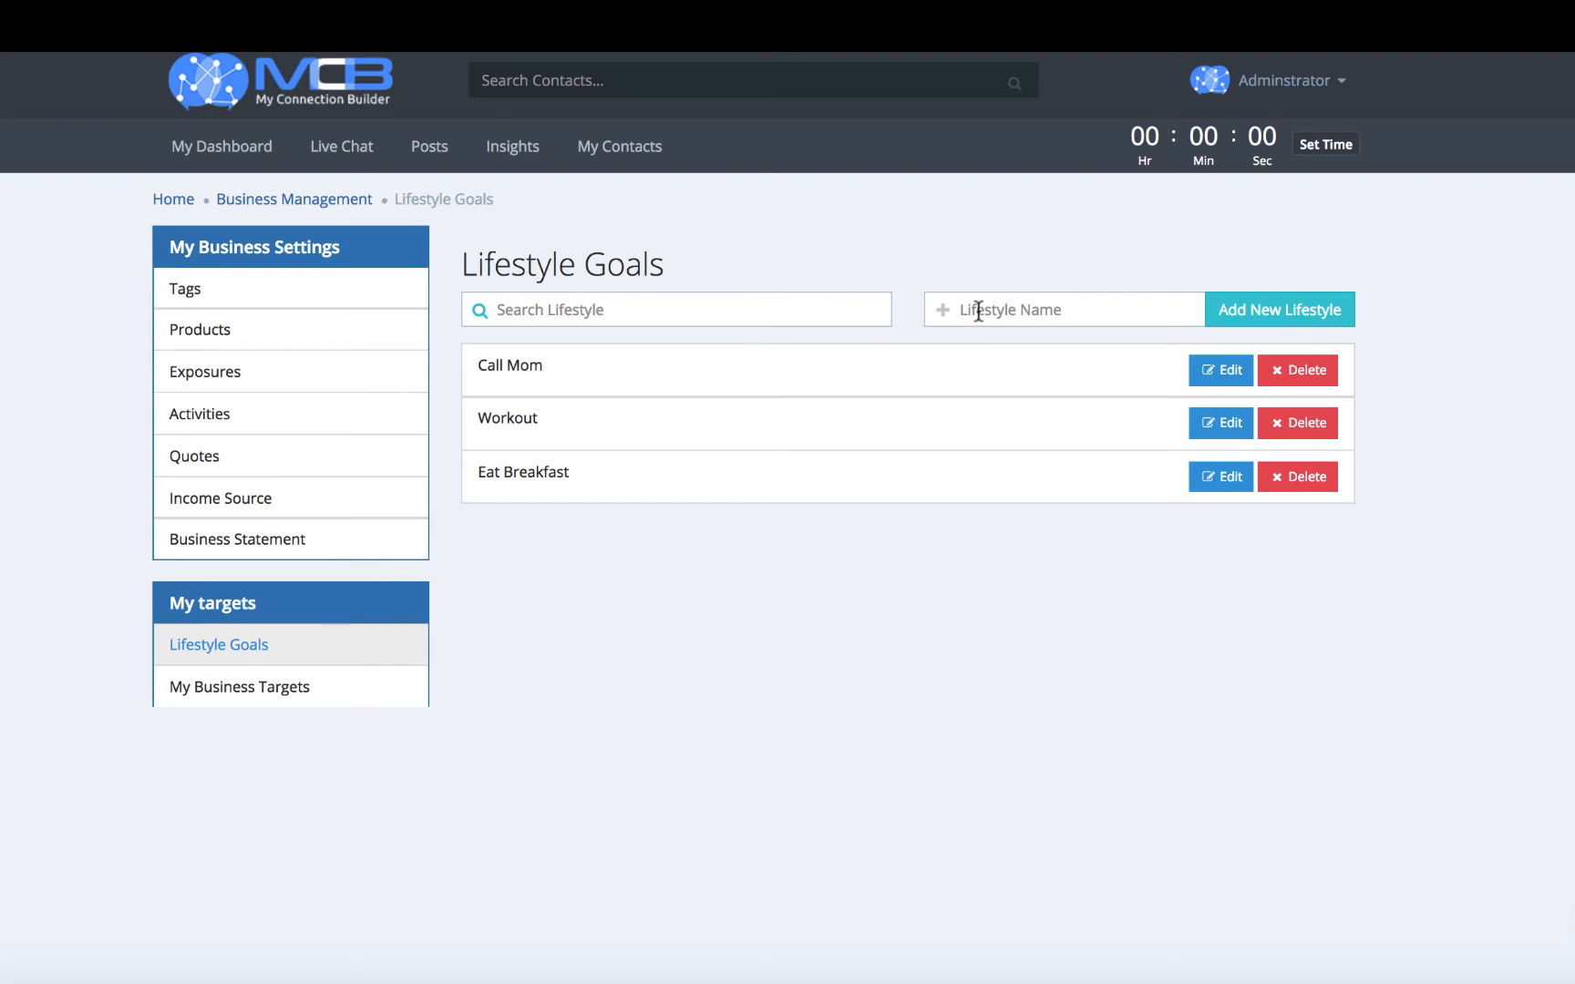
In My Business Targets, set the income target to 75,000 USD and apply the breakdown suggestions to the critical numbers.
click(209, 687)
scroll(208, 697, down, 5)
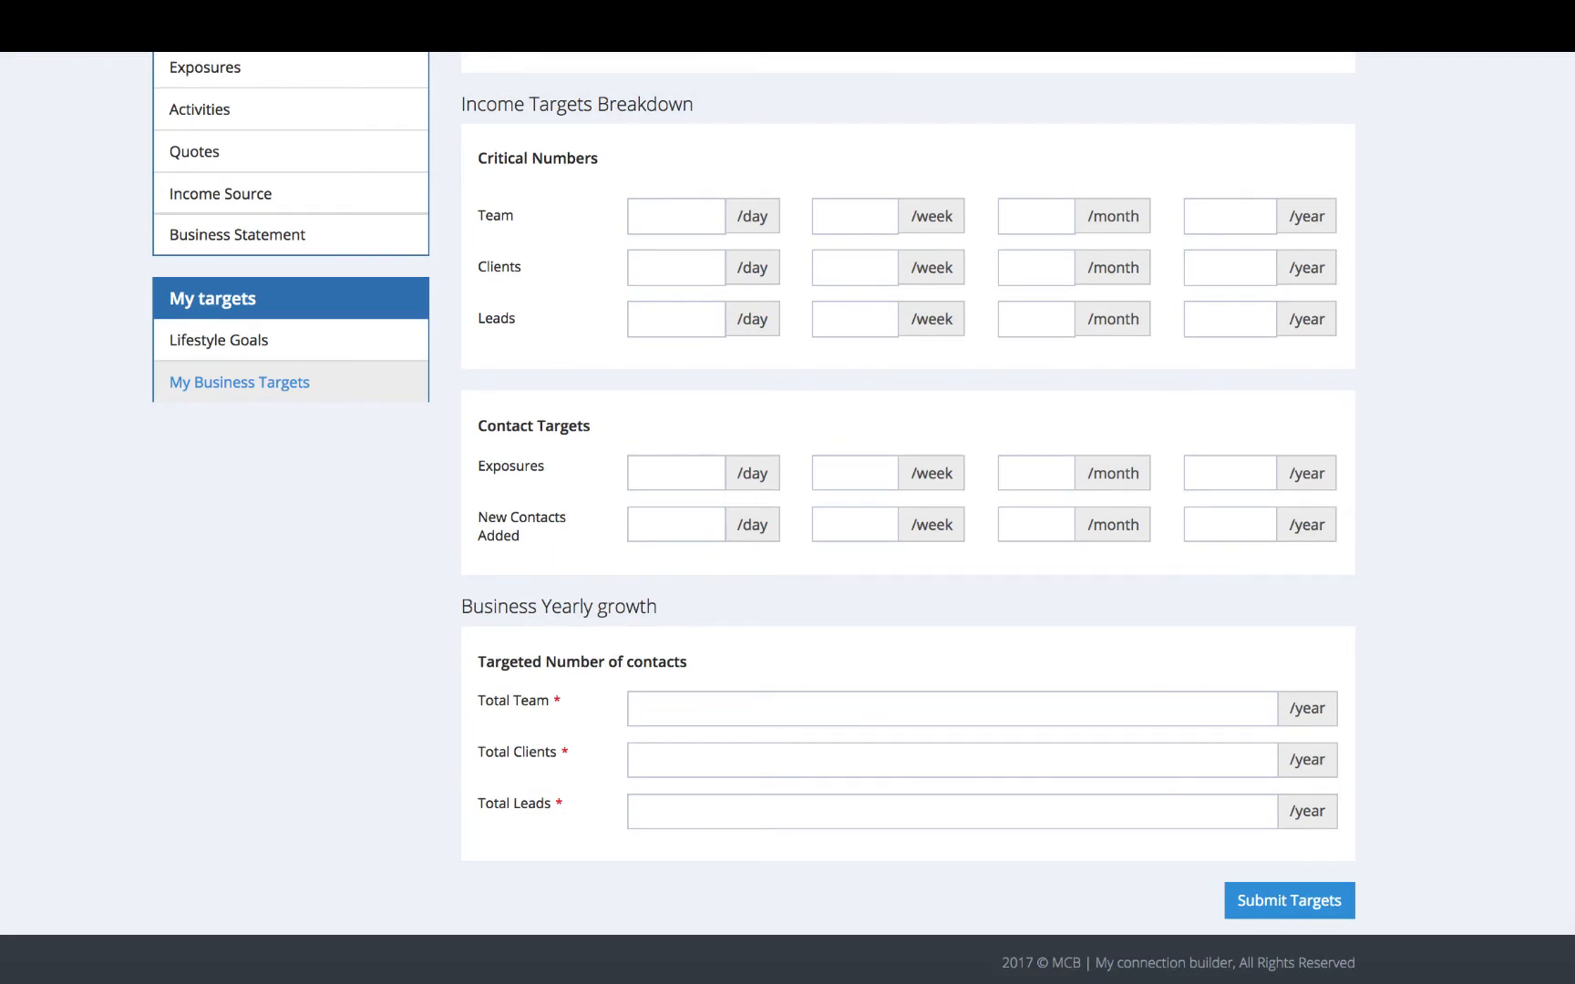
scroll(787, 510, up, 4)
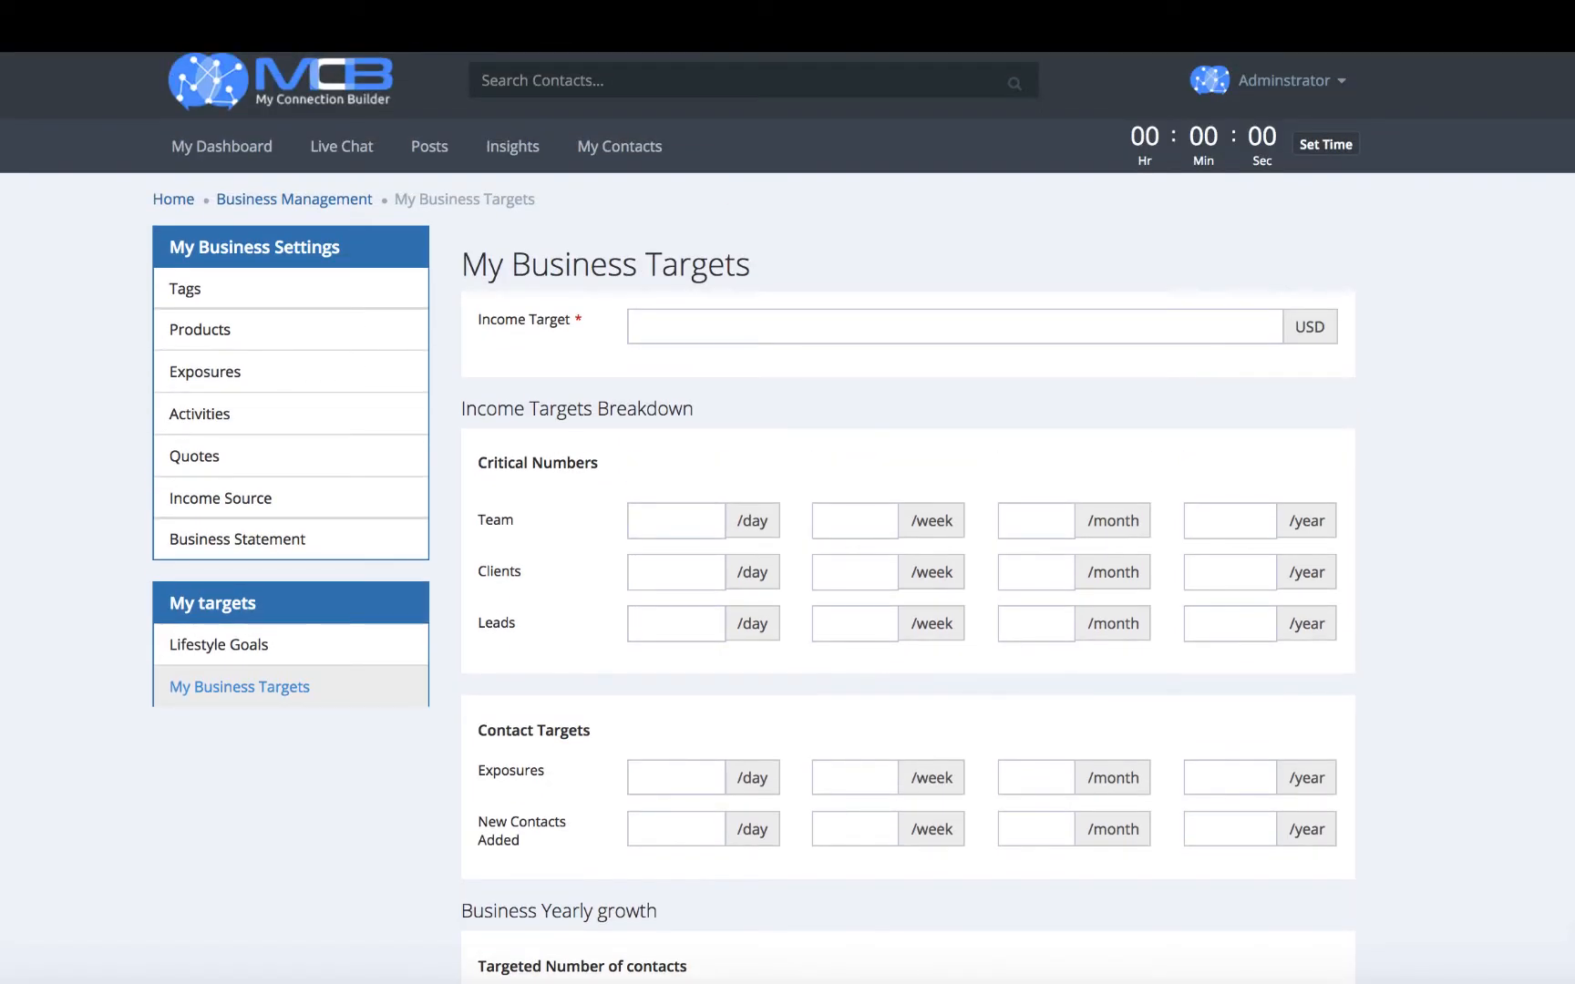
scroll(787, 510, down, 4)
scroll(788, 510, up, 4)
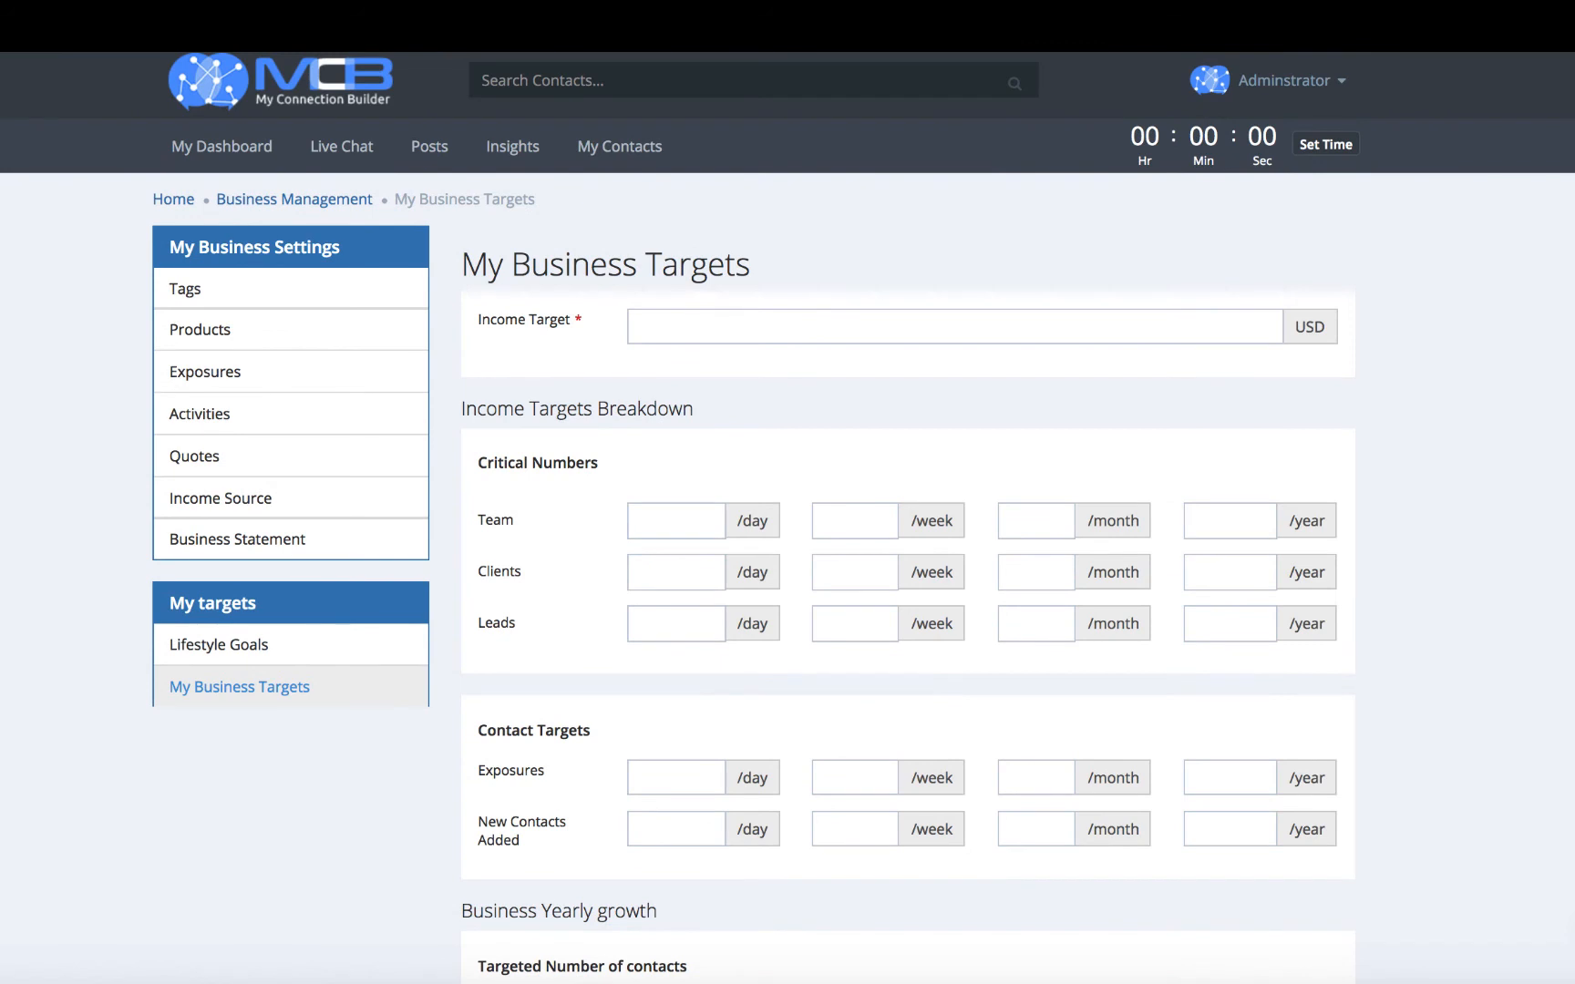
click(879, 329)
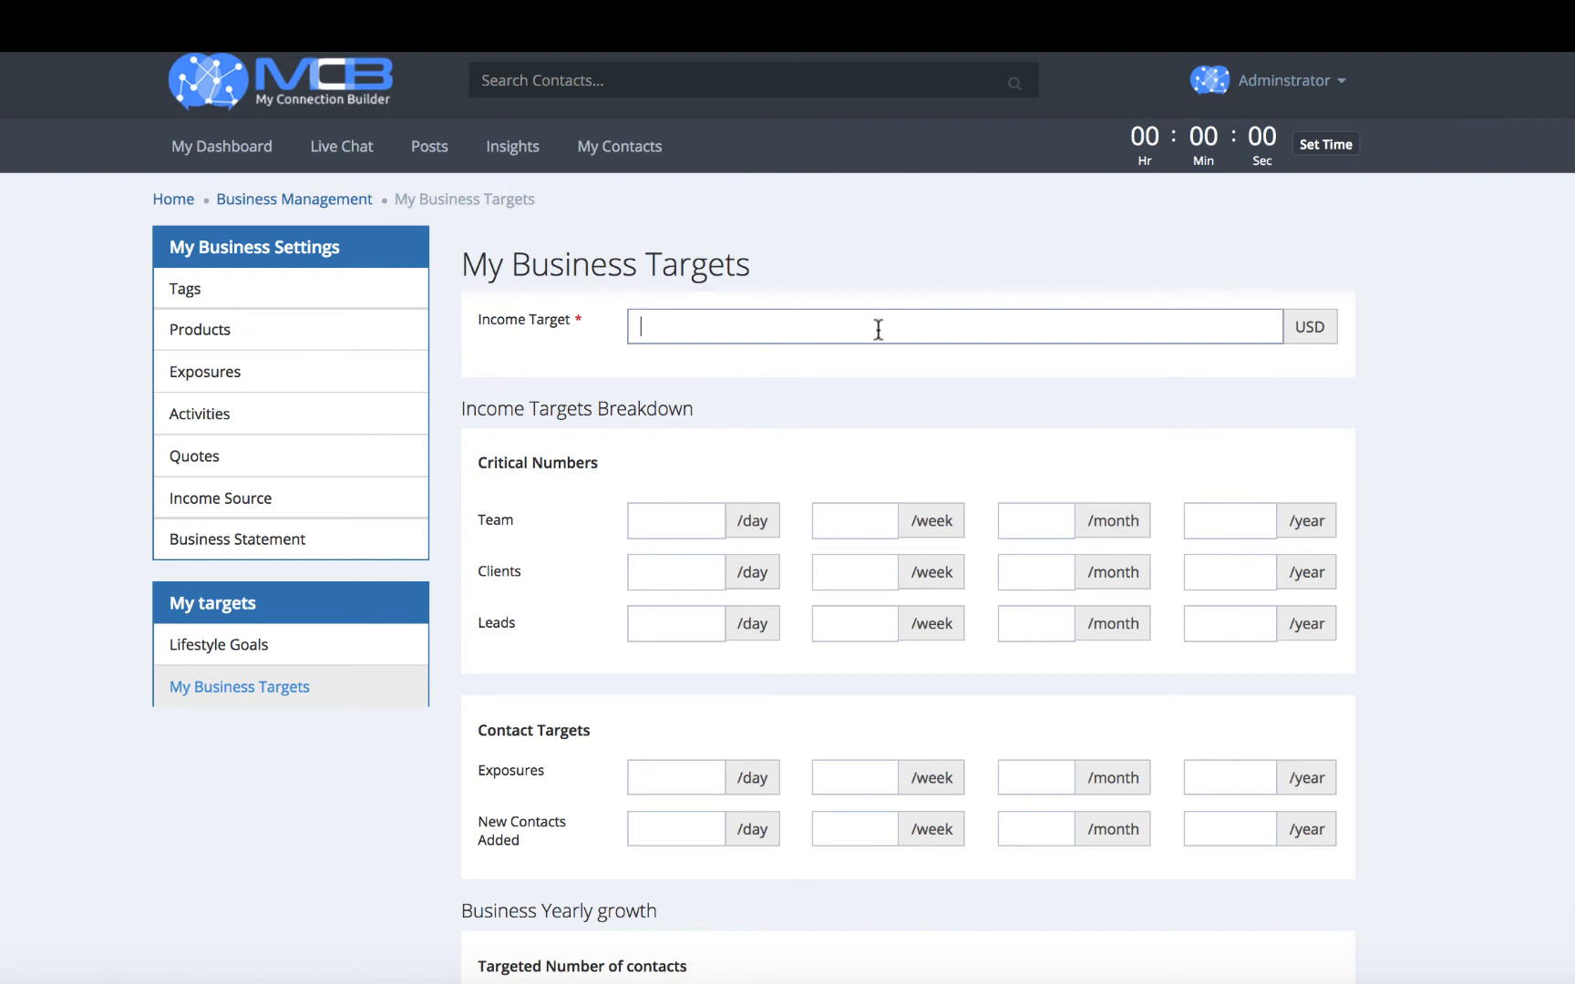
text(75,000)
key(Return)
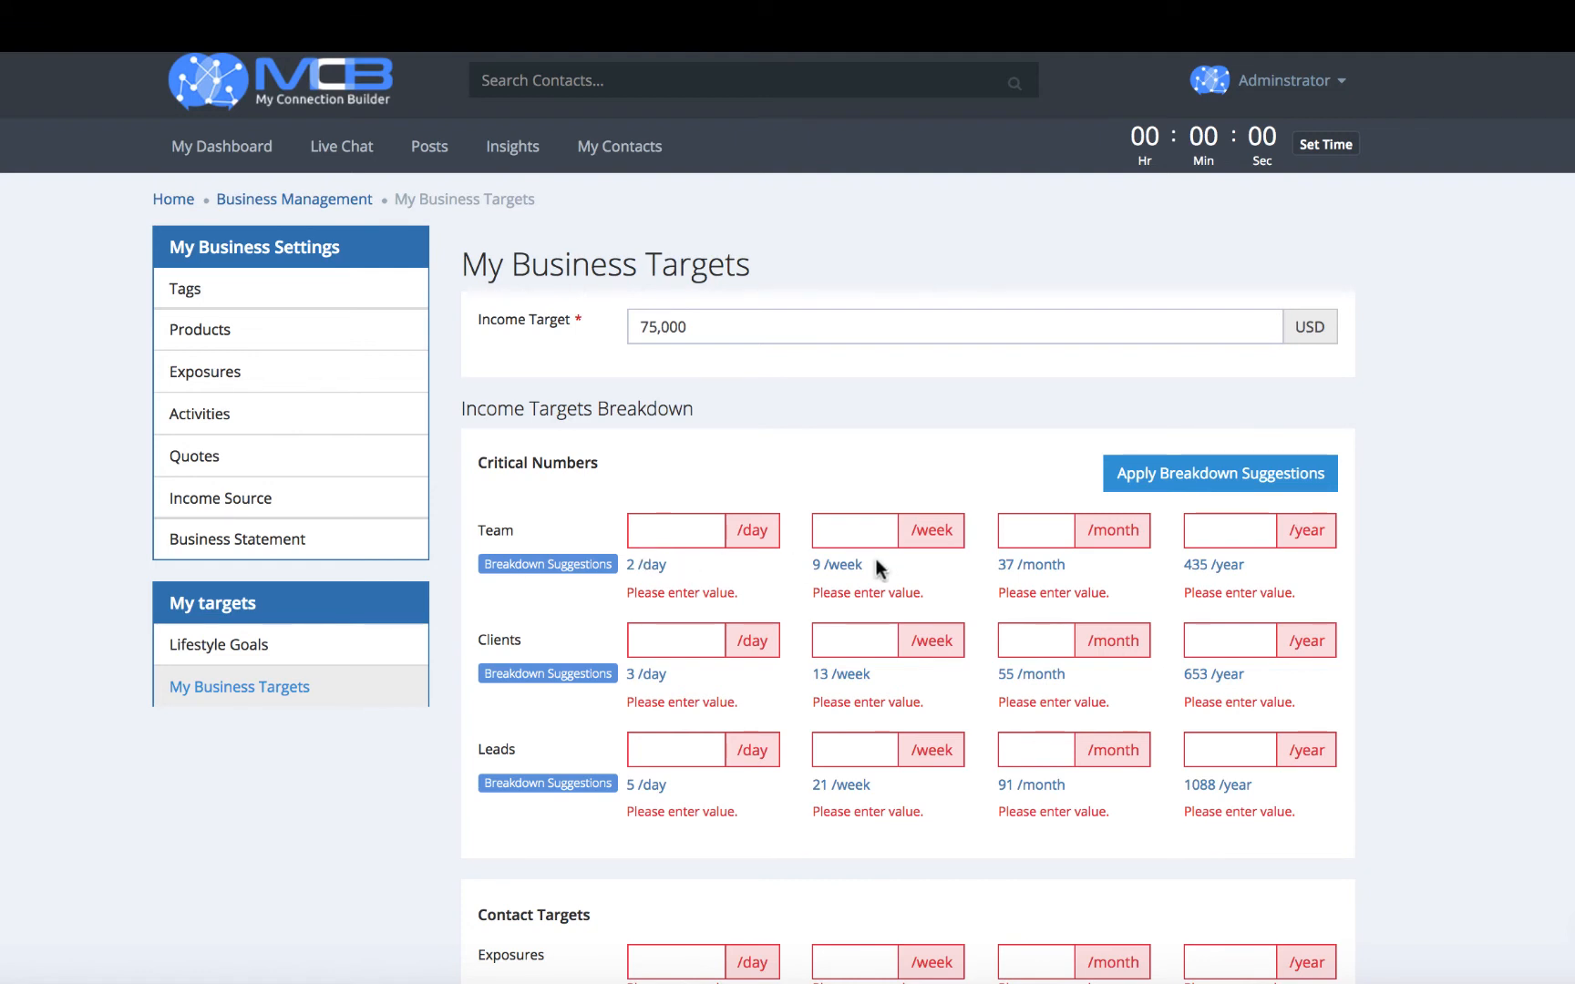
click(1172, 476)
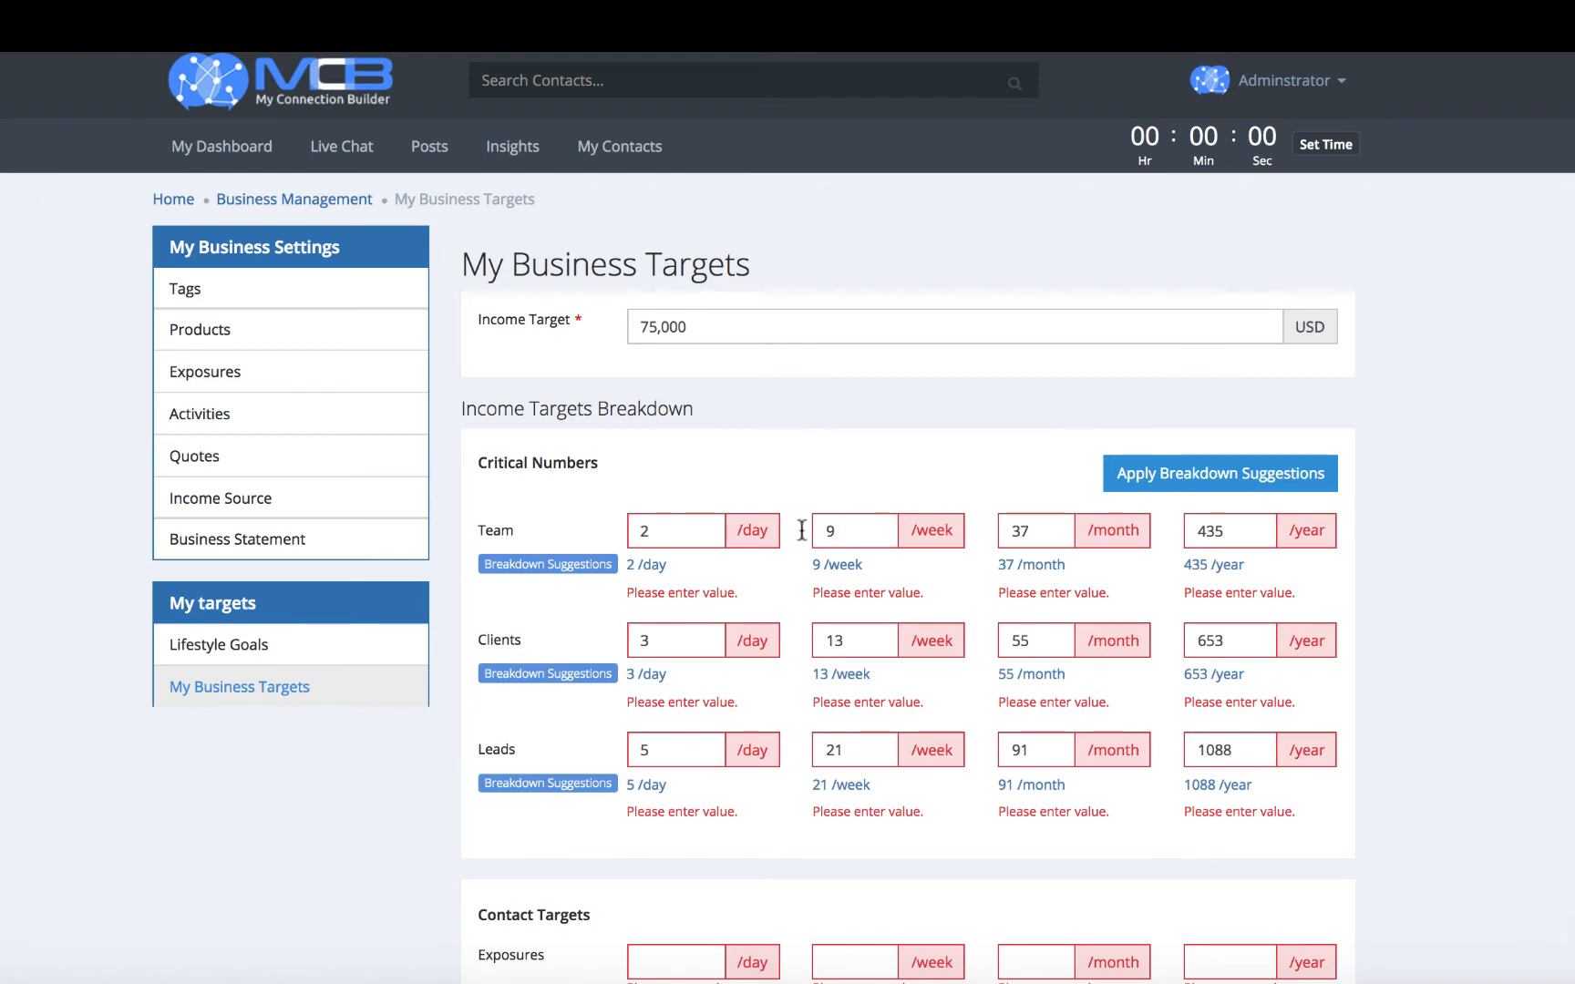
Change the weekly Team target in the critical numbers to 20.
click(854, 532)
key(BackSpace)
text(20)
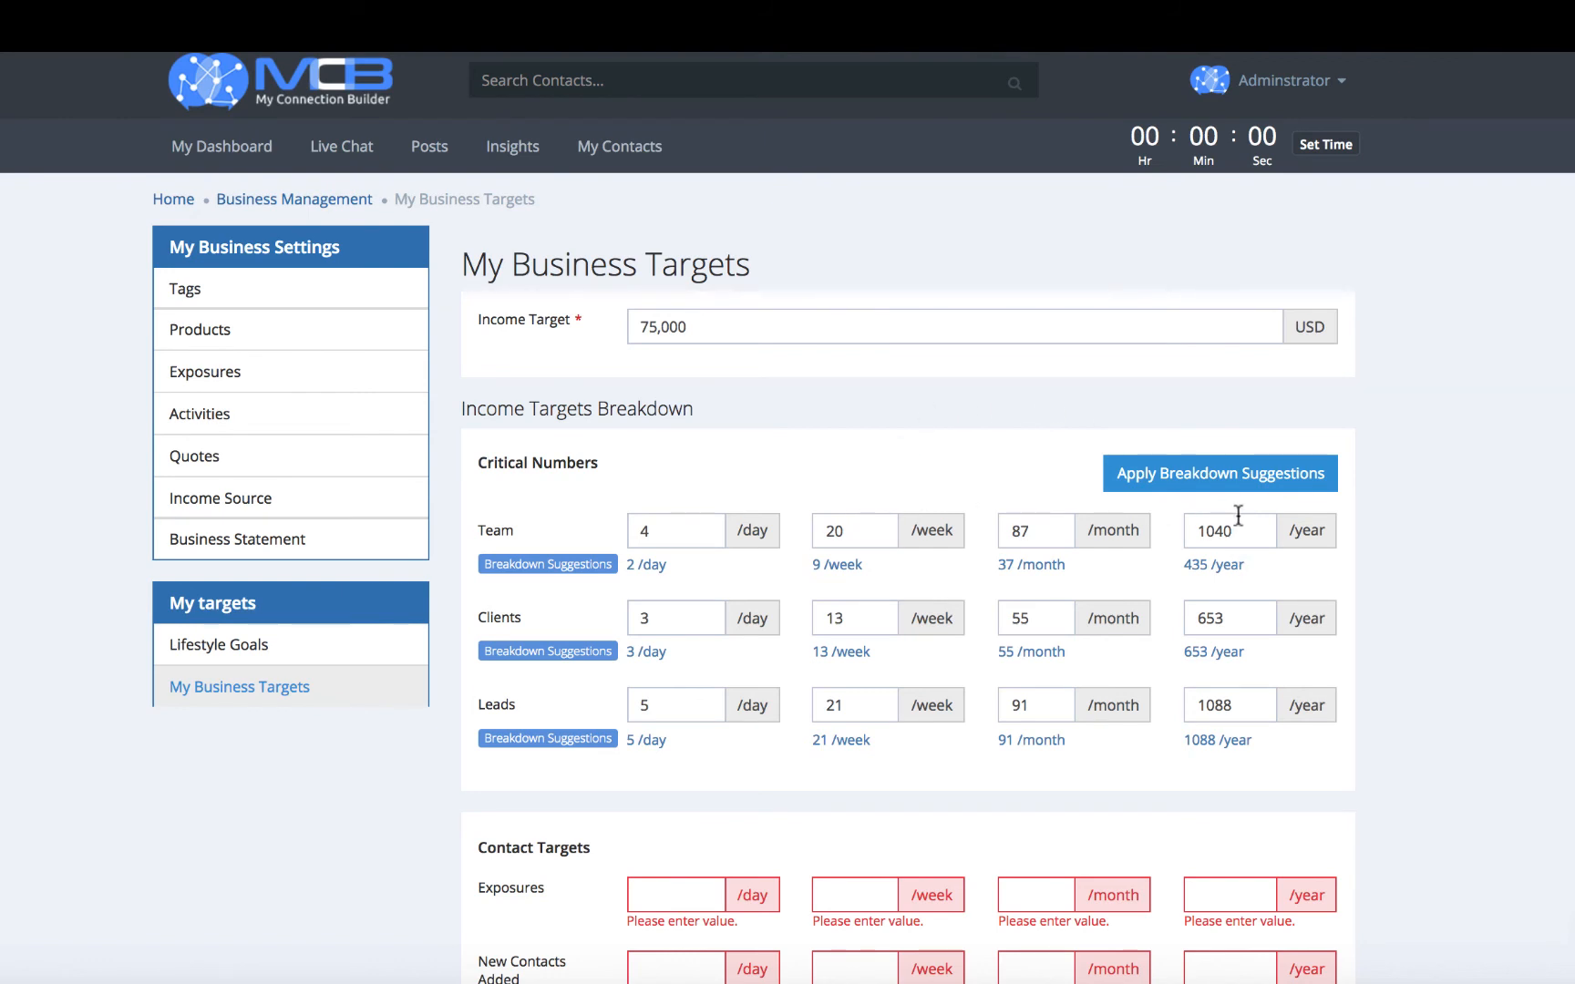
Try a Team target of 1 per day, and reapply the breakdown suggestions to the critical numbers.
drag(1237, 530, 1180, 528)
drag(1011, 527, 989, 525)
drag(842, 533, 825, 531)
drag(661, 533, 628, 532)
text(1)
click(853, 651)
click(1126, 473)
Set the daily Clients target in the critical numbers to 5.
click(674, 621)
key(BackSpace)
text(5)
Set the Exposures contact target to 2 per day.
scroll(639, 554, down, 5)
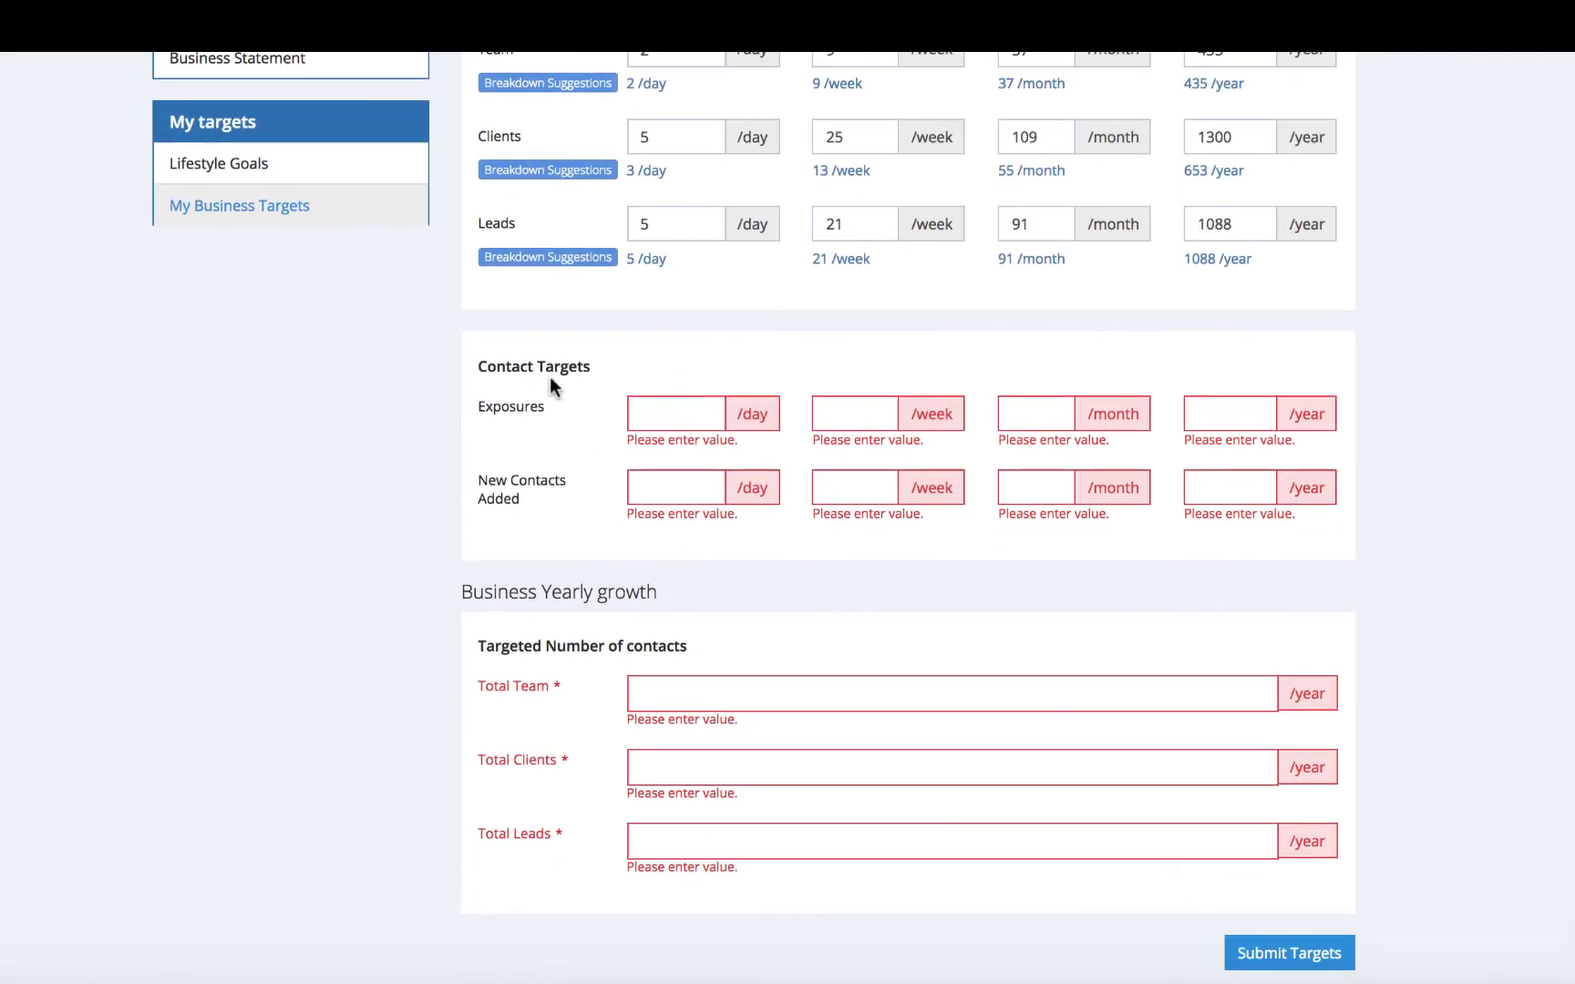
scroll(590, 124, up, 2)
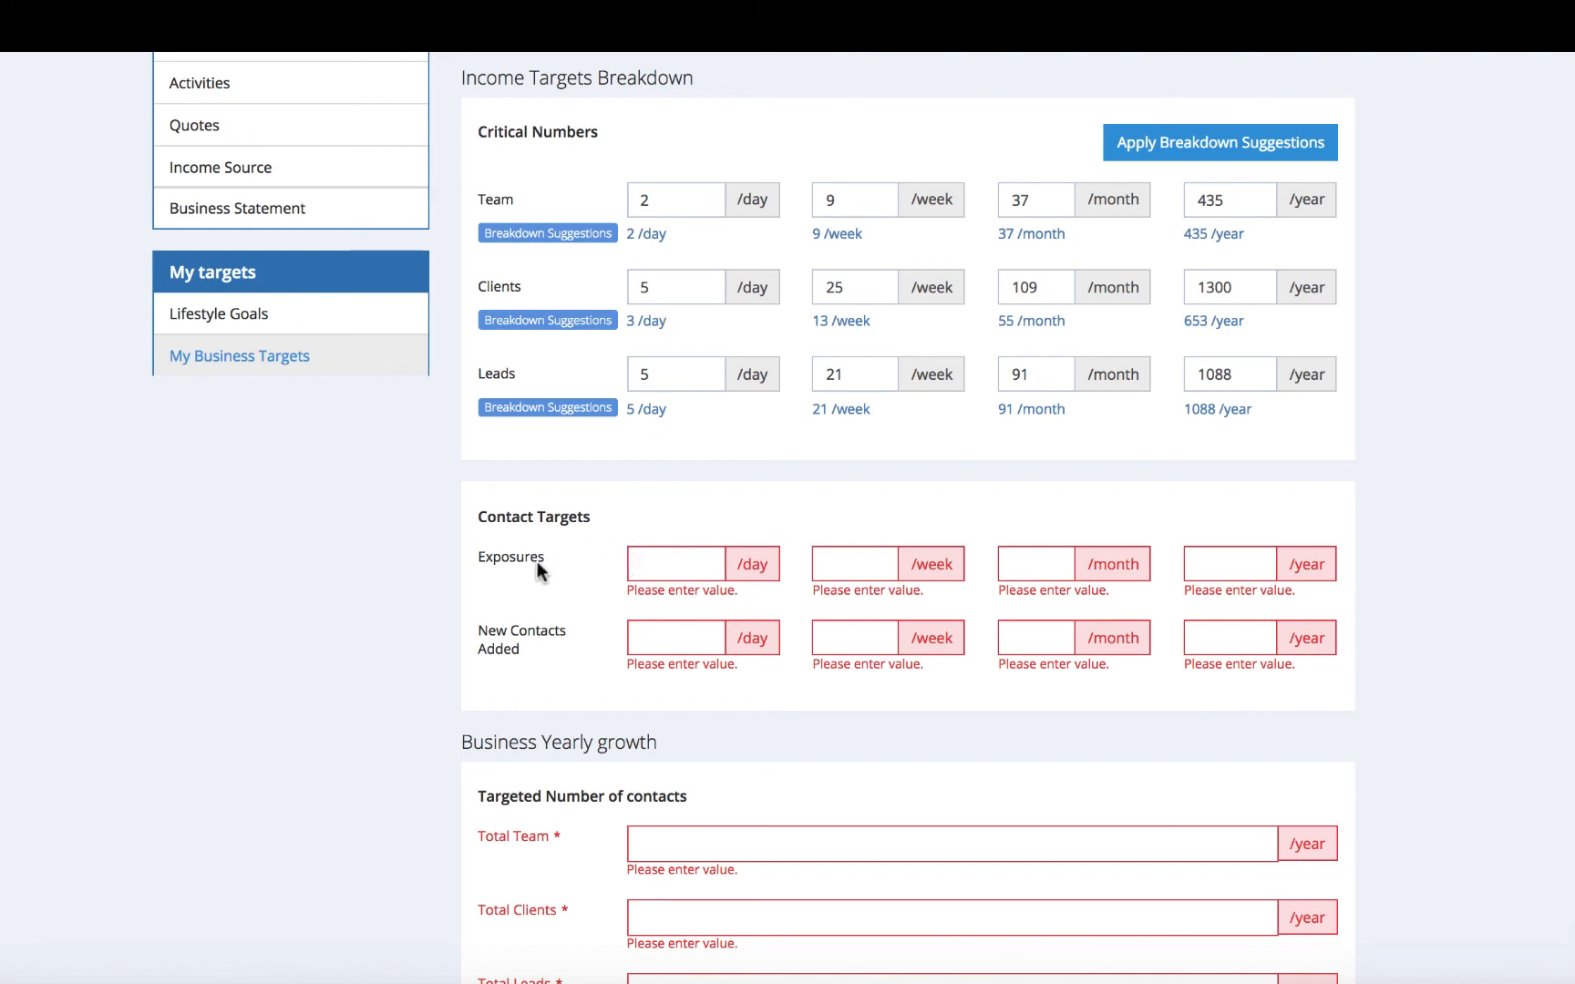
click(650, 567)
text(2)
key(Return)
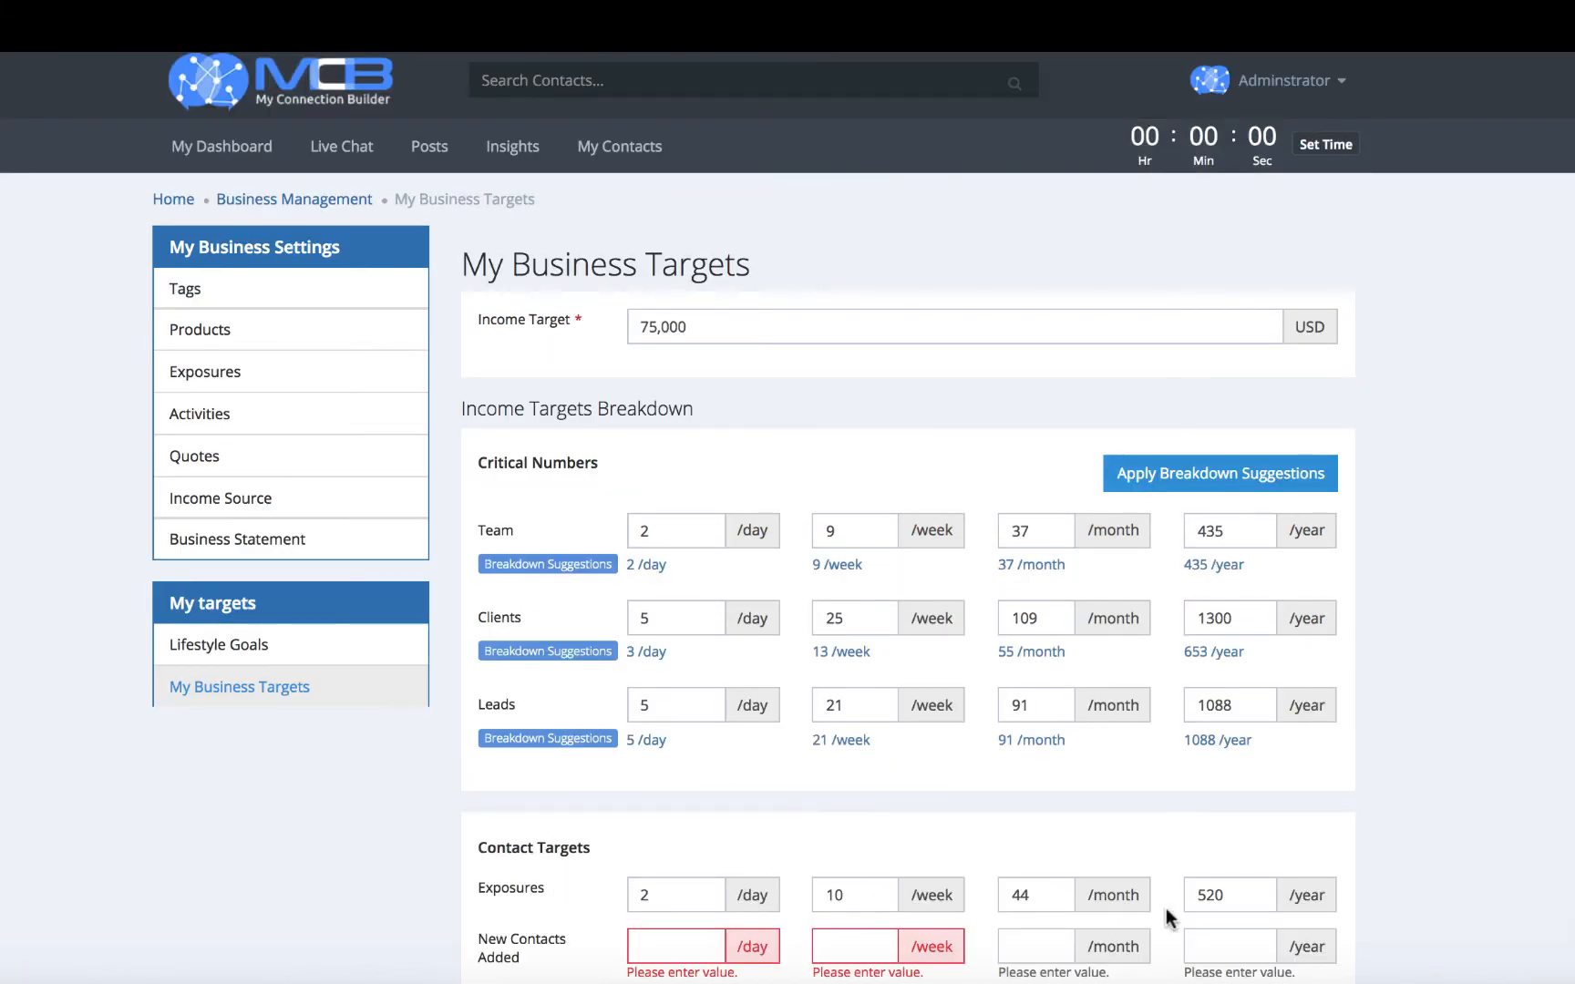
Set the New Contacts Added target to 3 per day.
scroll(752, 516, down, 3)
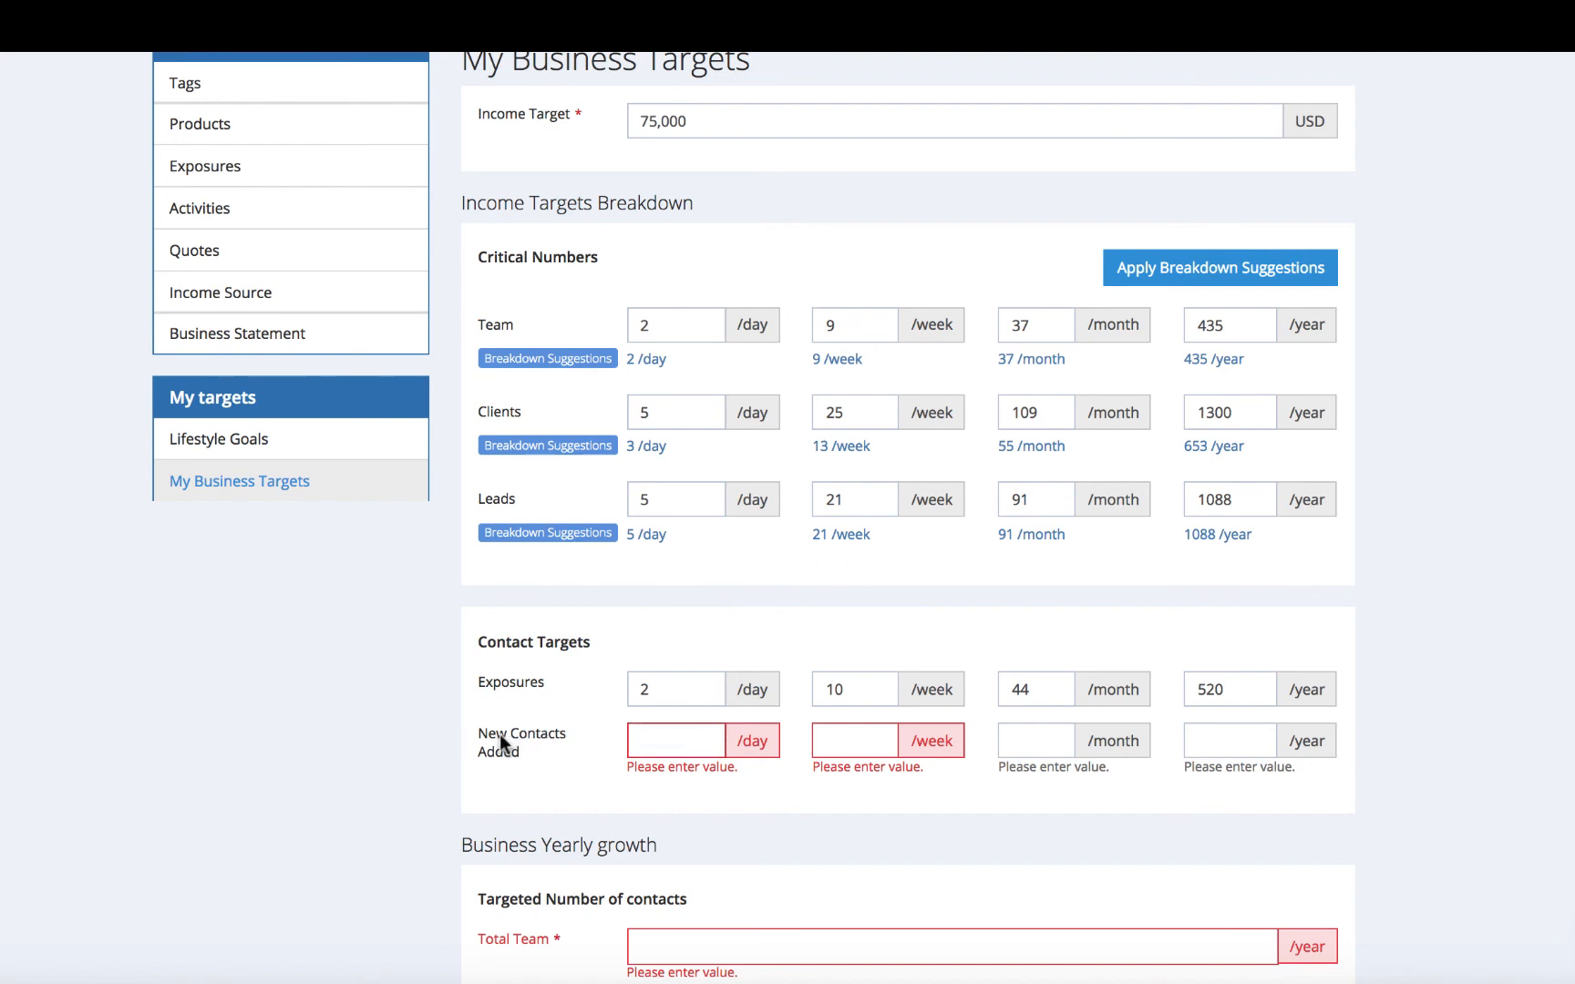
click(662, 737)
text(3)
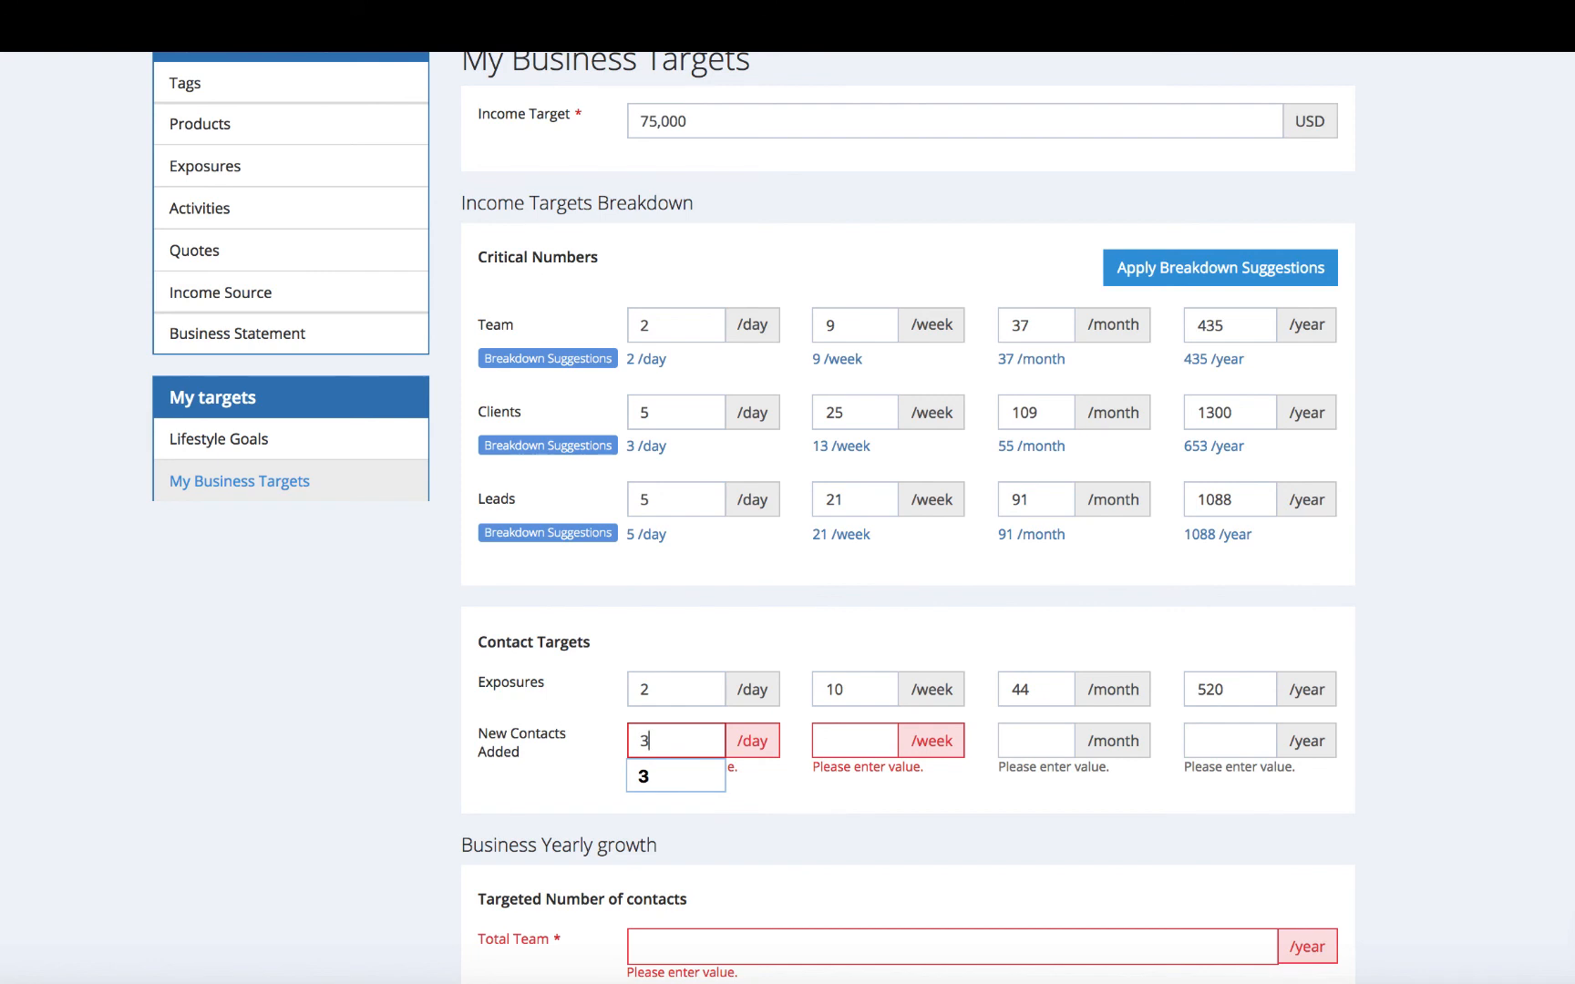
scroll(637, 747, up, 1)
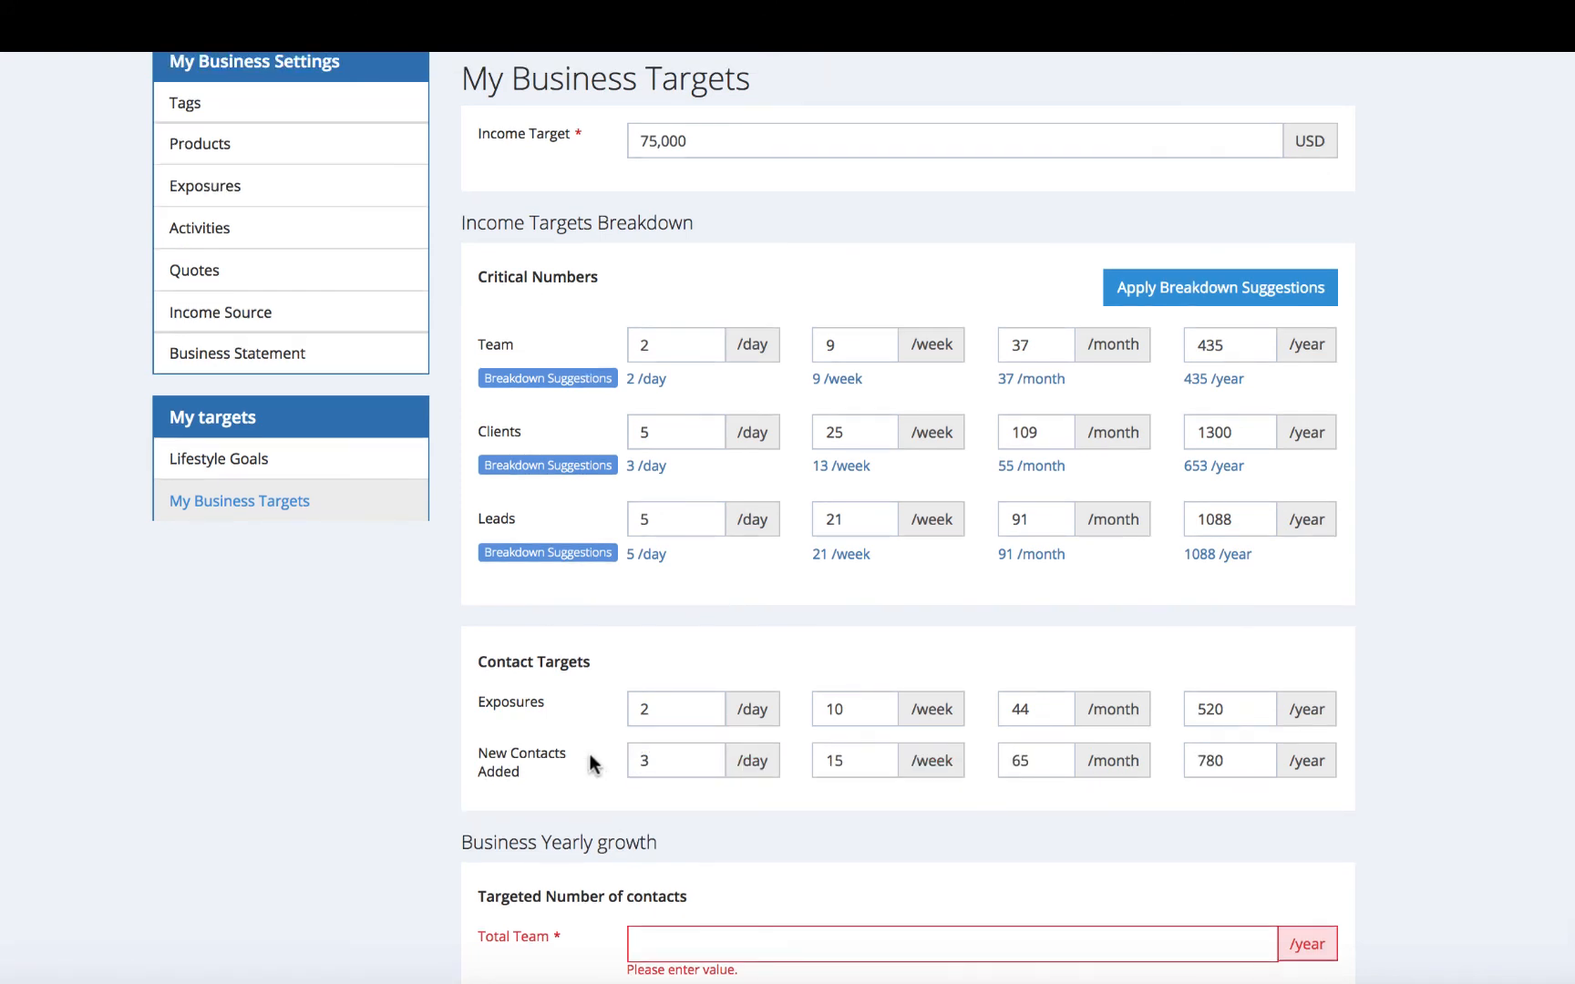
scroll(1260, 765, down, 5)
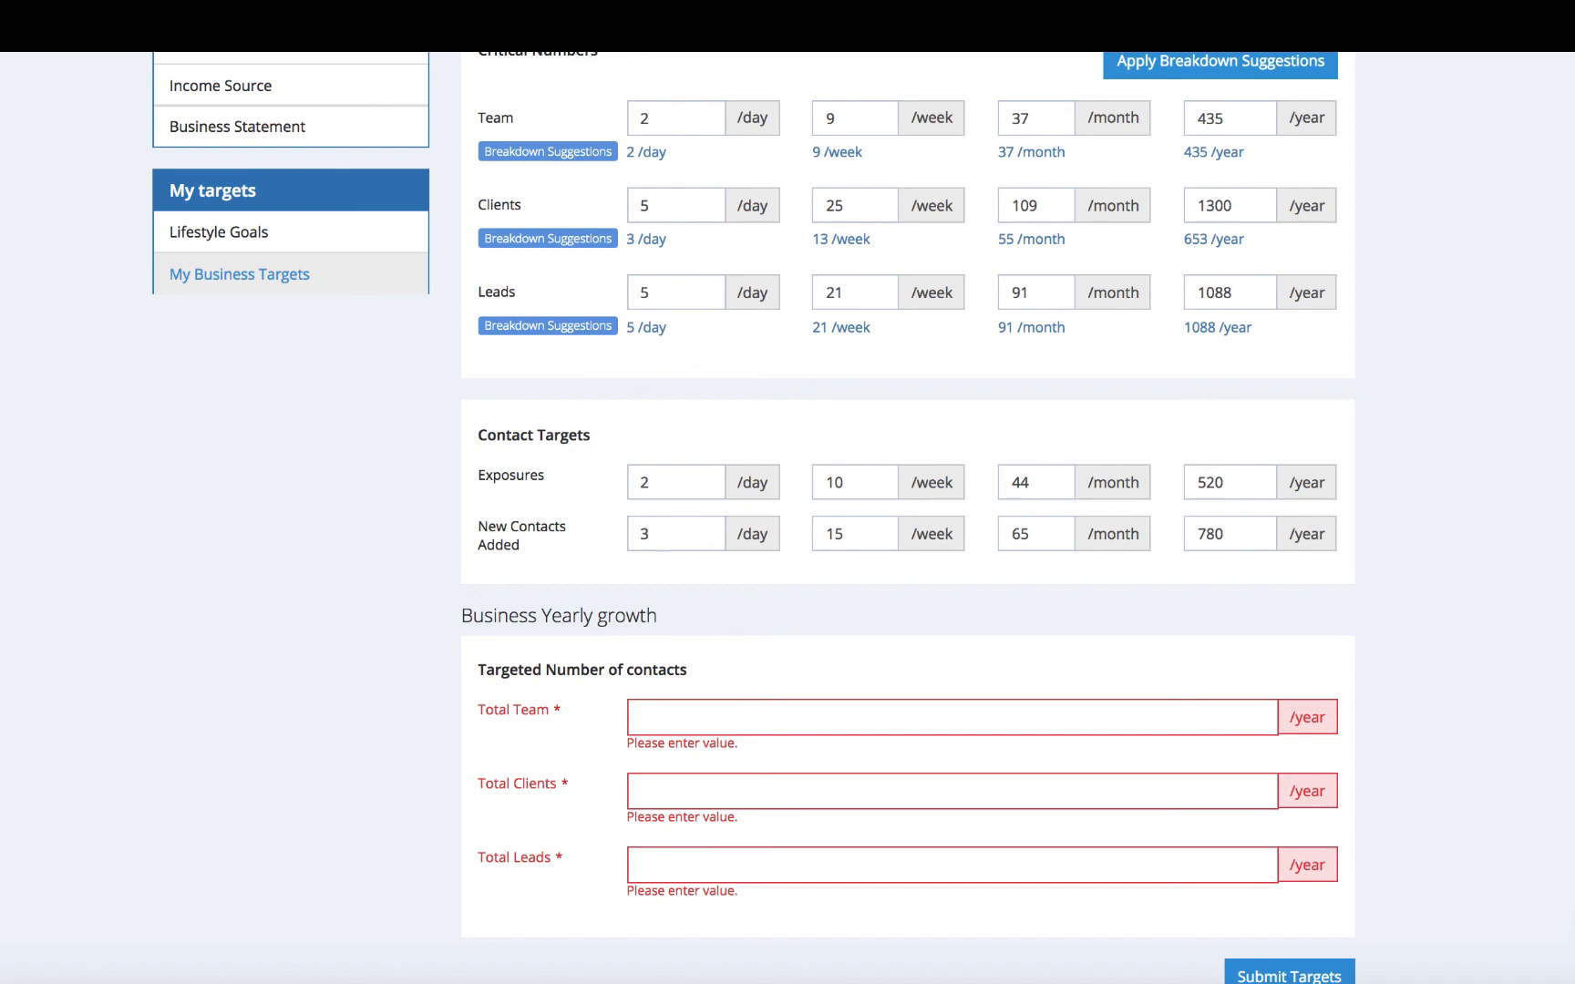
Set the yearly growth targets to 24 for Total Team, 60 for Total Clients and 1095 for Total Leads.
scroll(787, 510, down, 2)
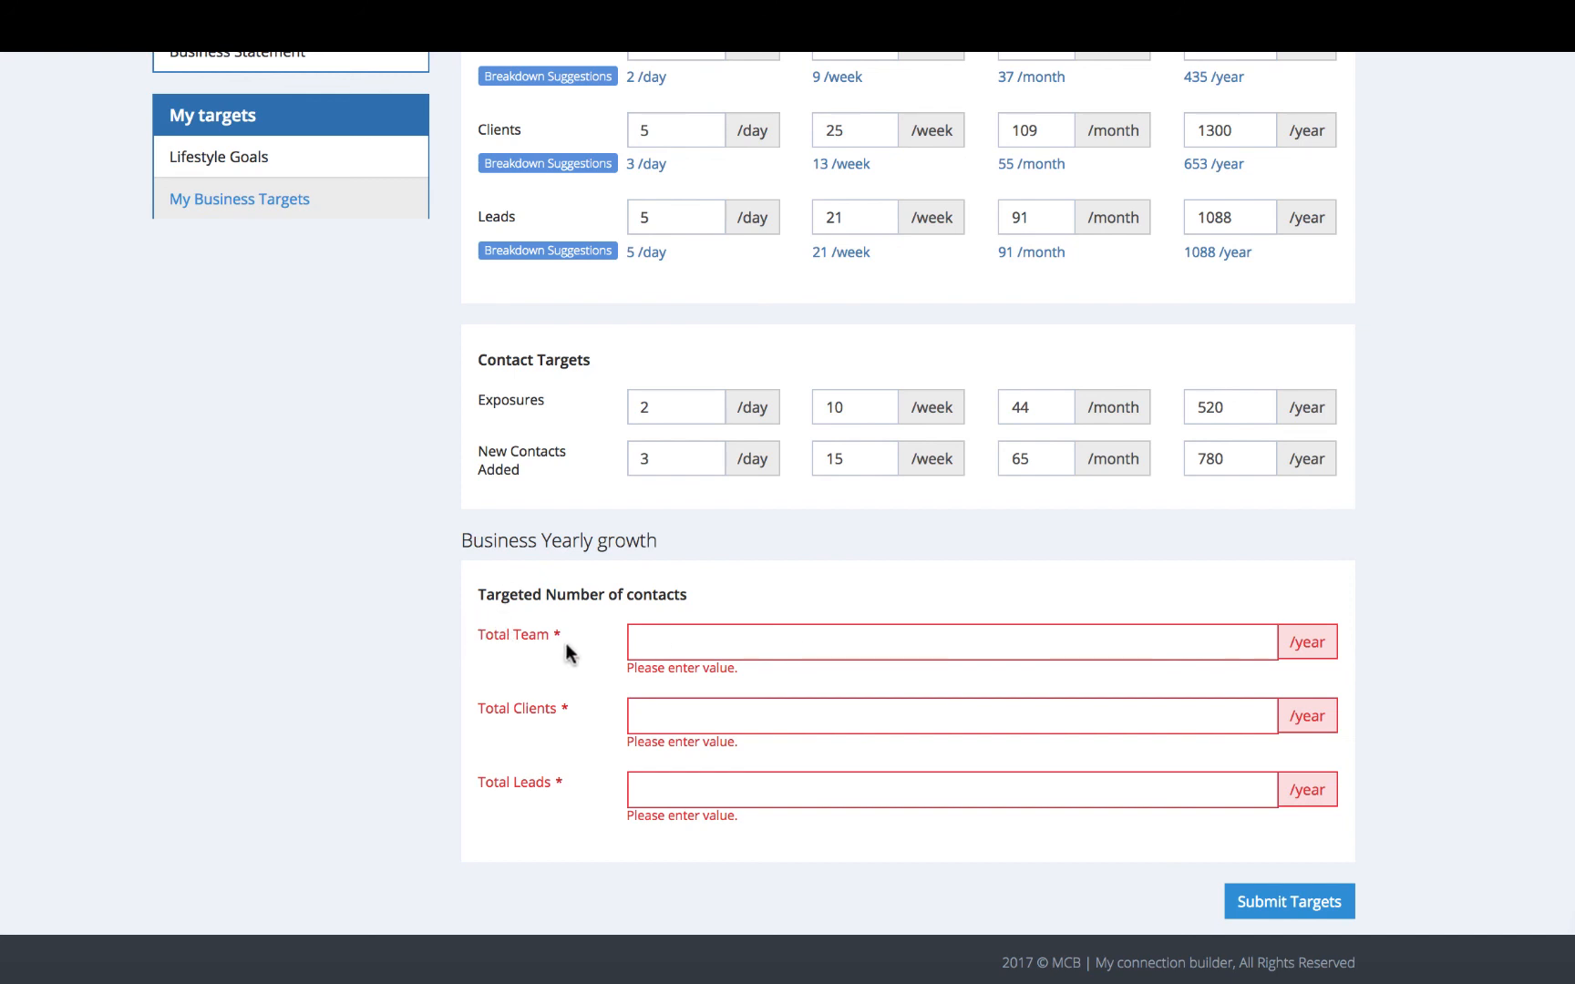
click(655, 640)
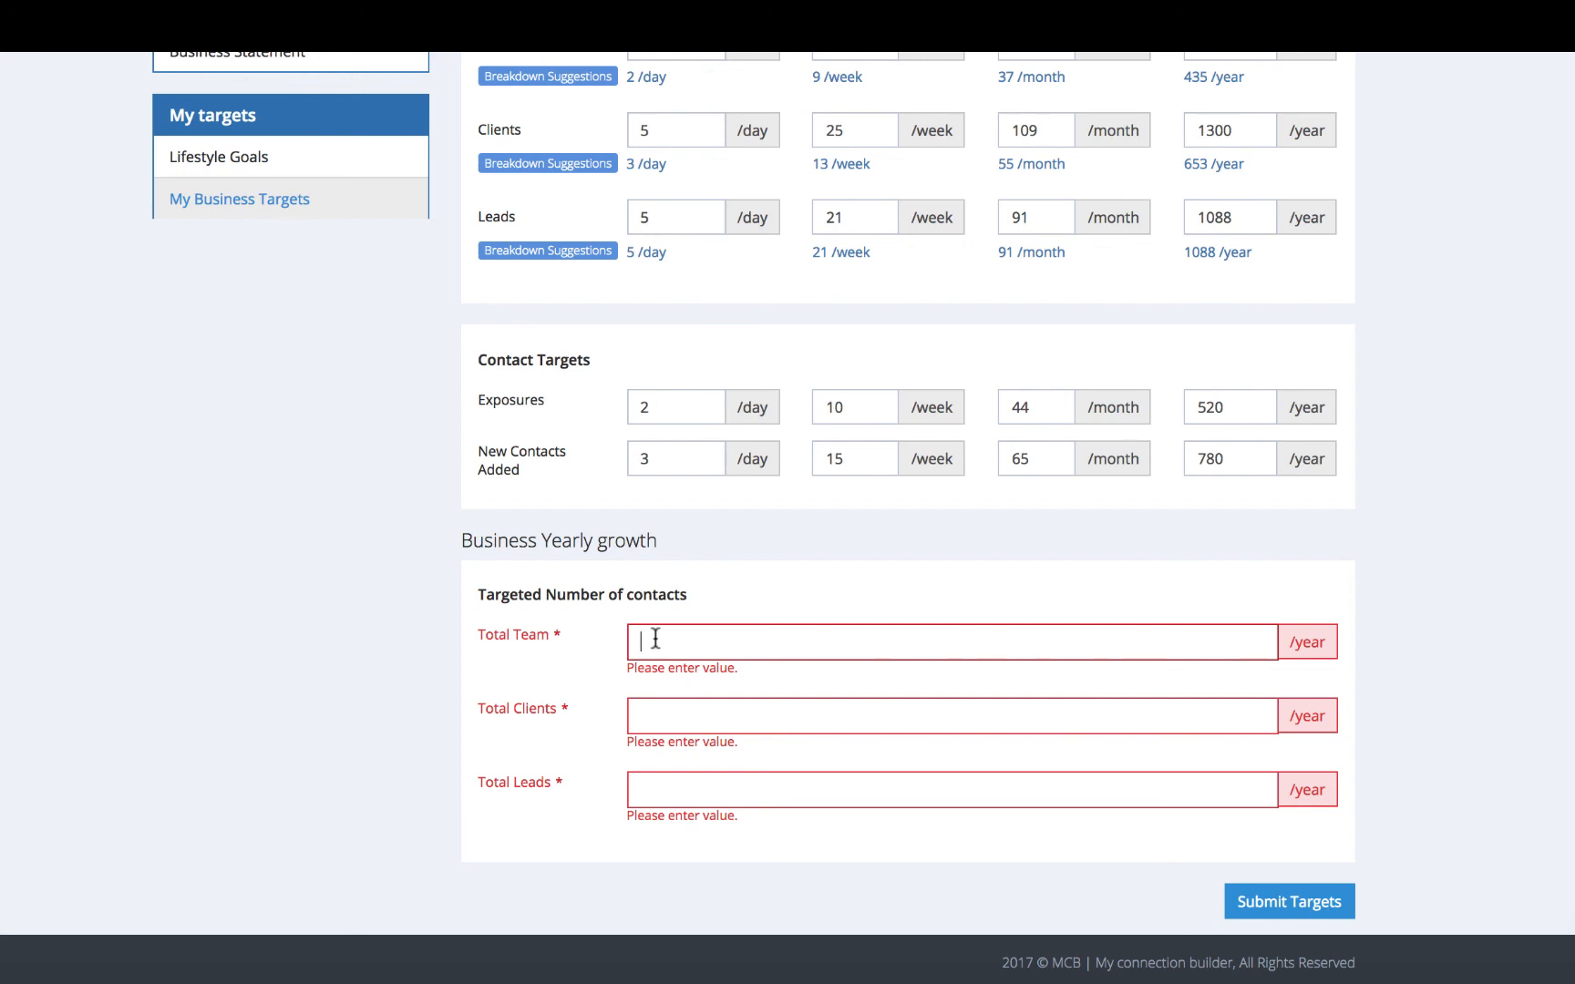
text(24)
click(658, 717)
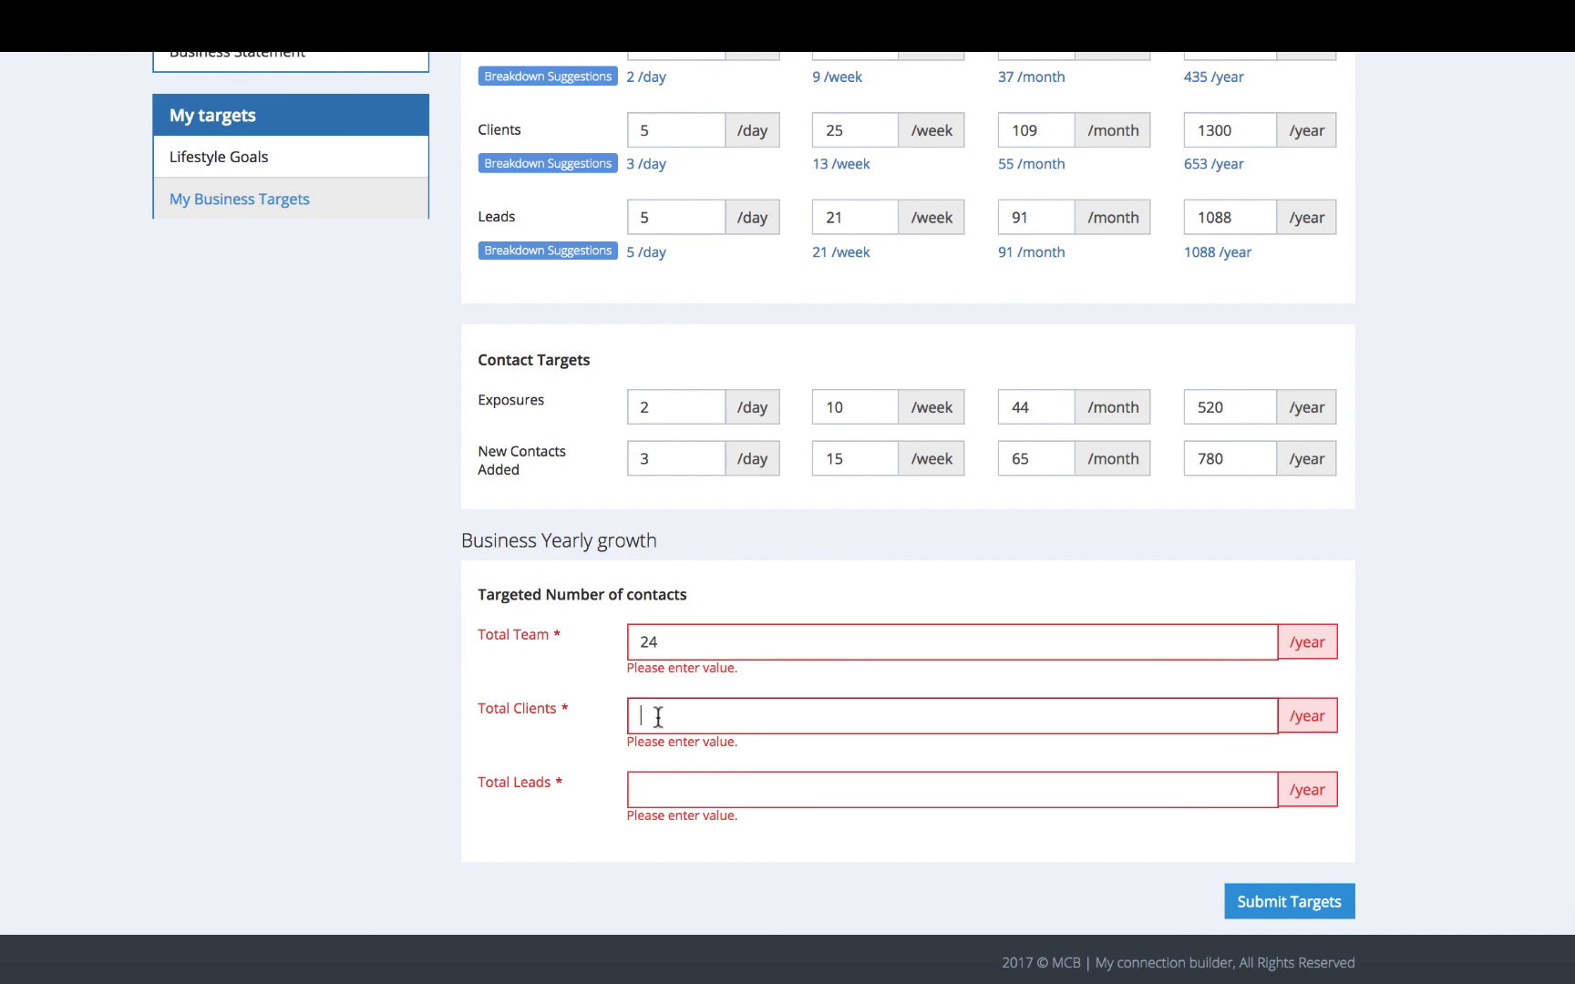
text(60)
click(687, 784)
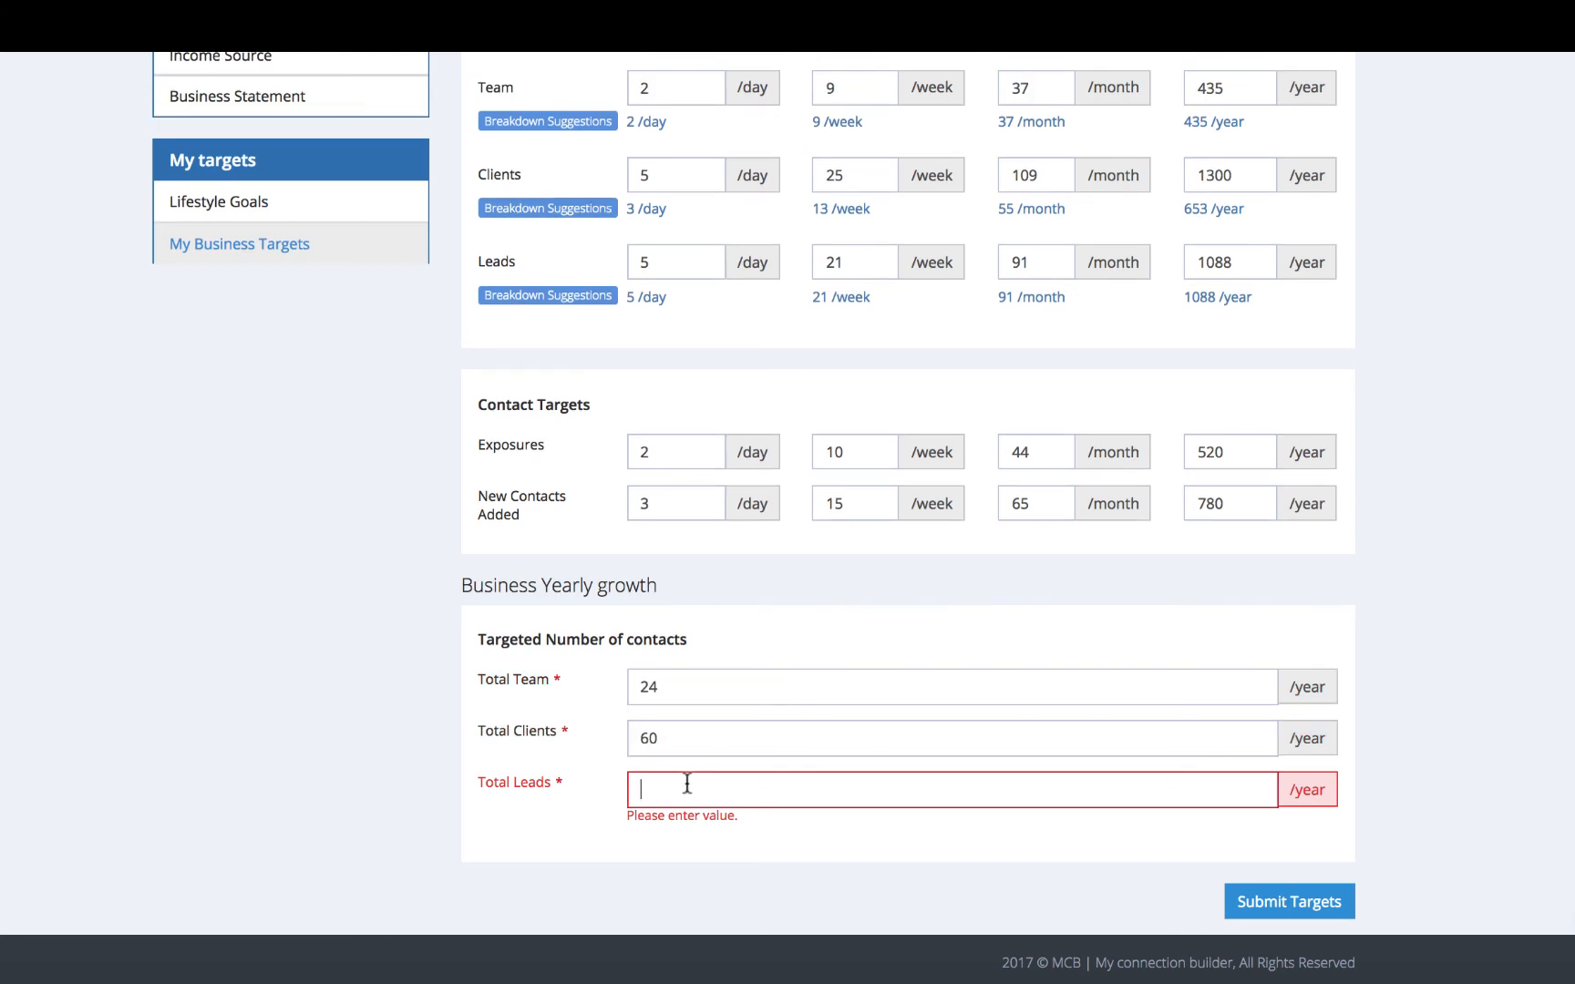
text(1095)
Open My Dashboard, dismissing the quote of the day, and review the touch base progress, activities progress and news feed.
scroll(787, 518, up, 10)
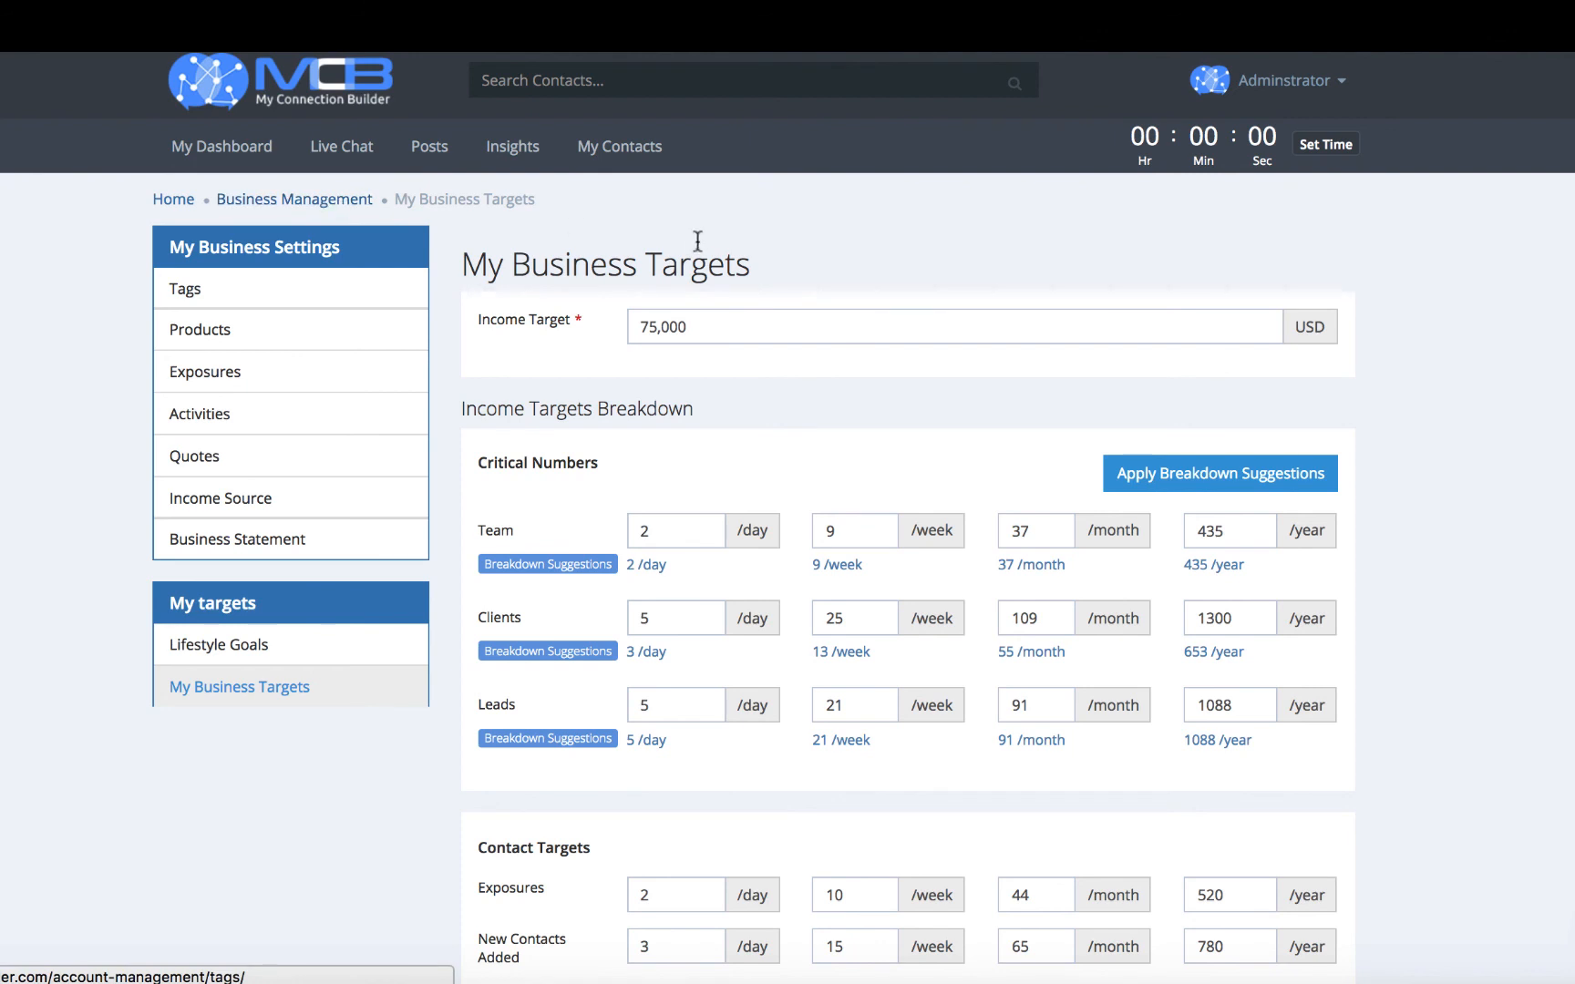
click(222, 148)
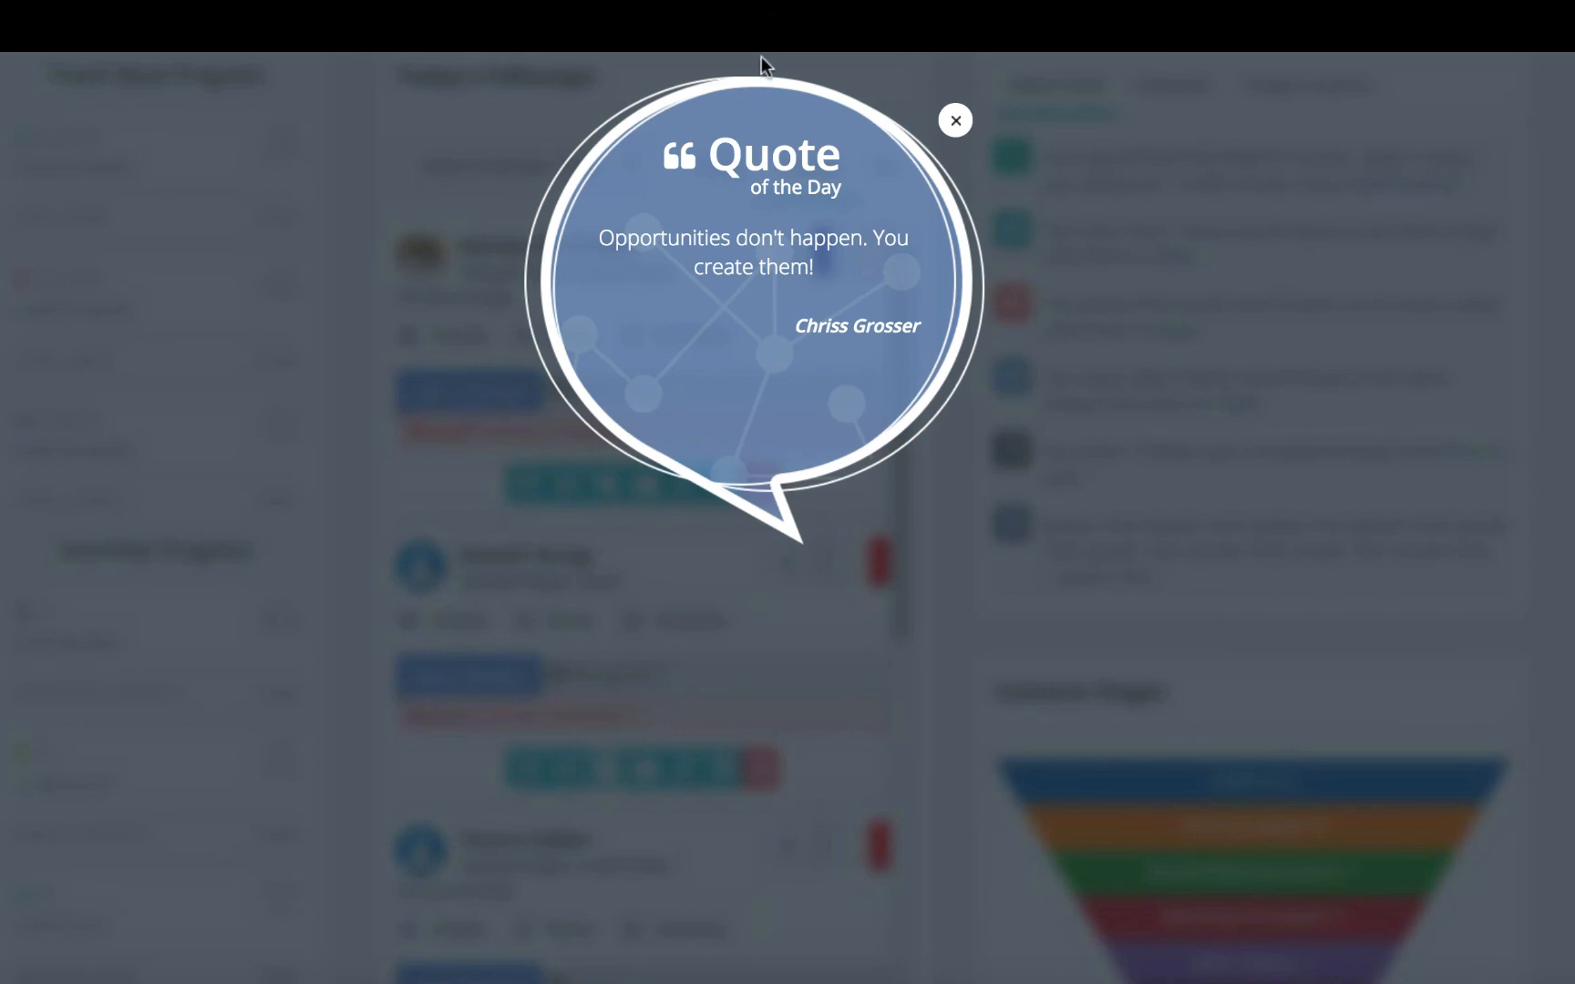
click(954, 120)
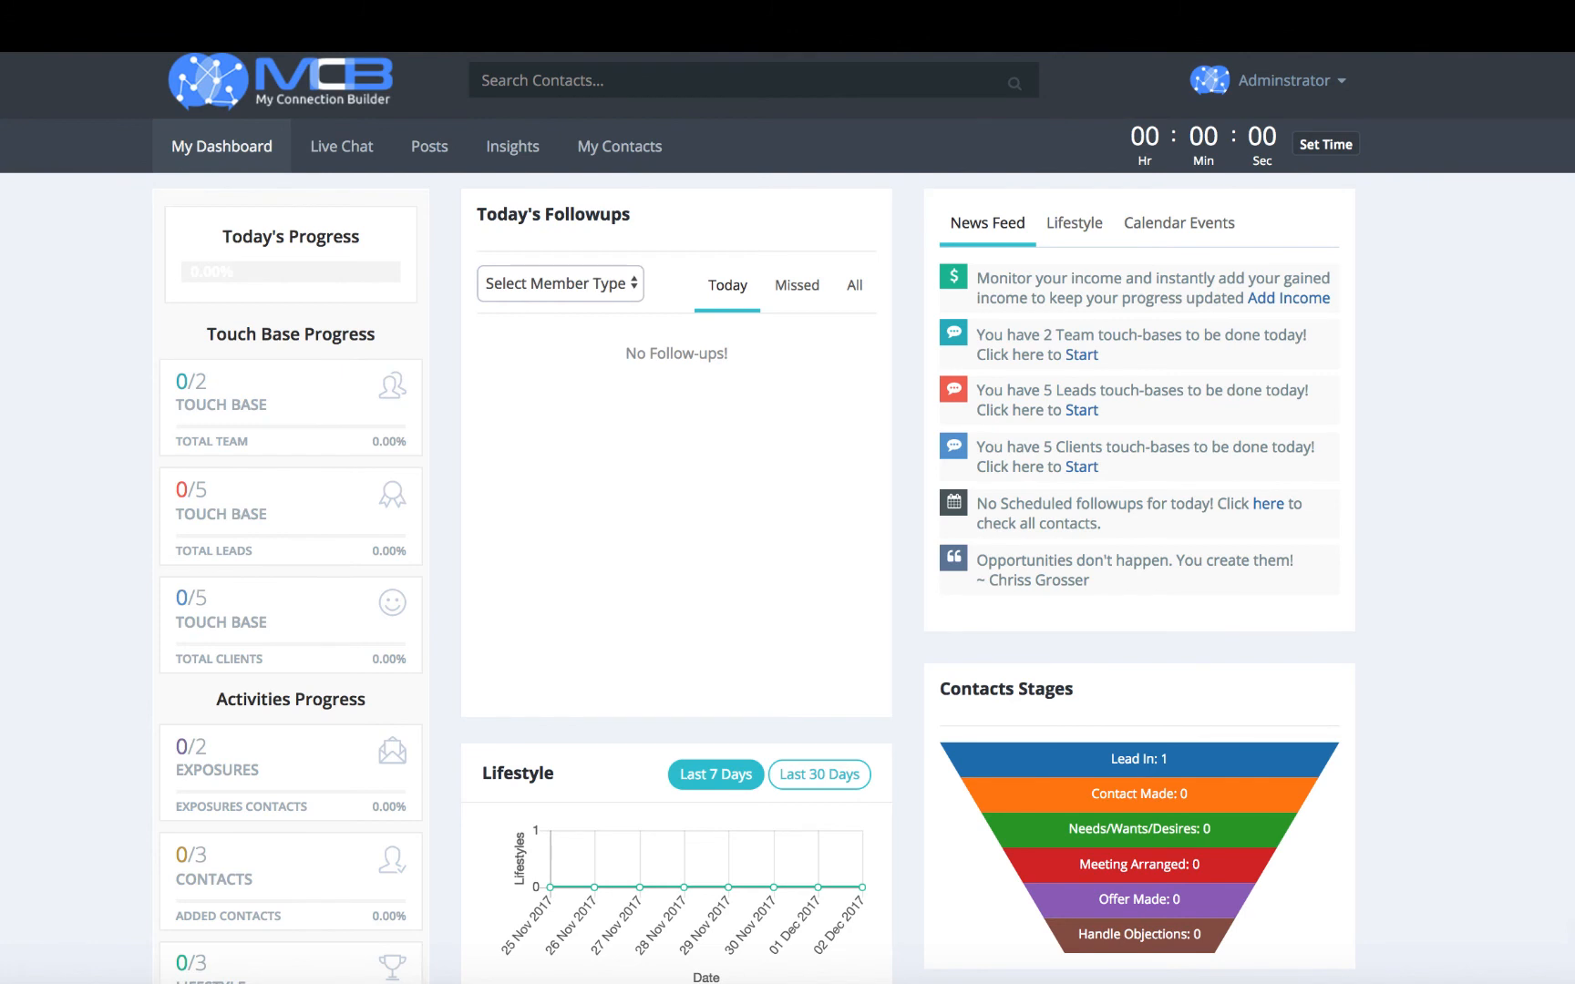
scroll(1048, 119, down, 2)
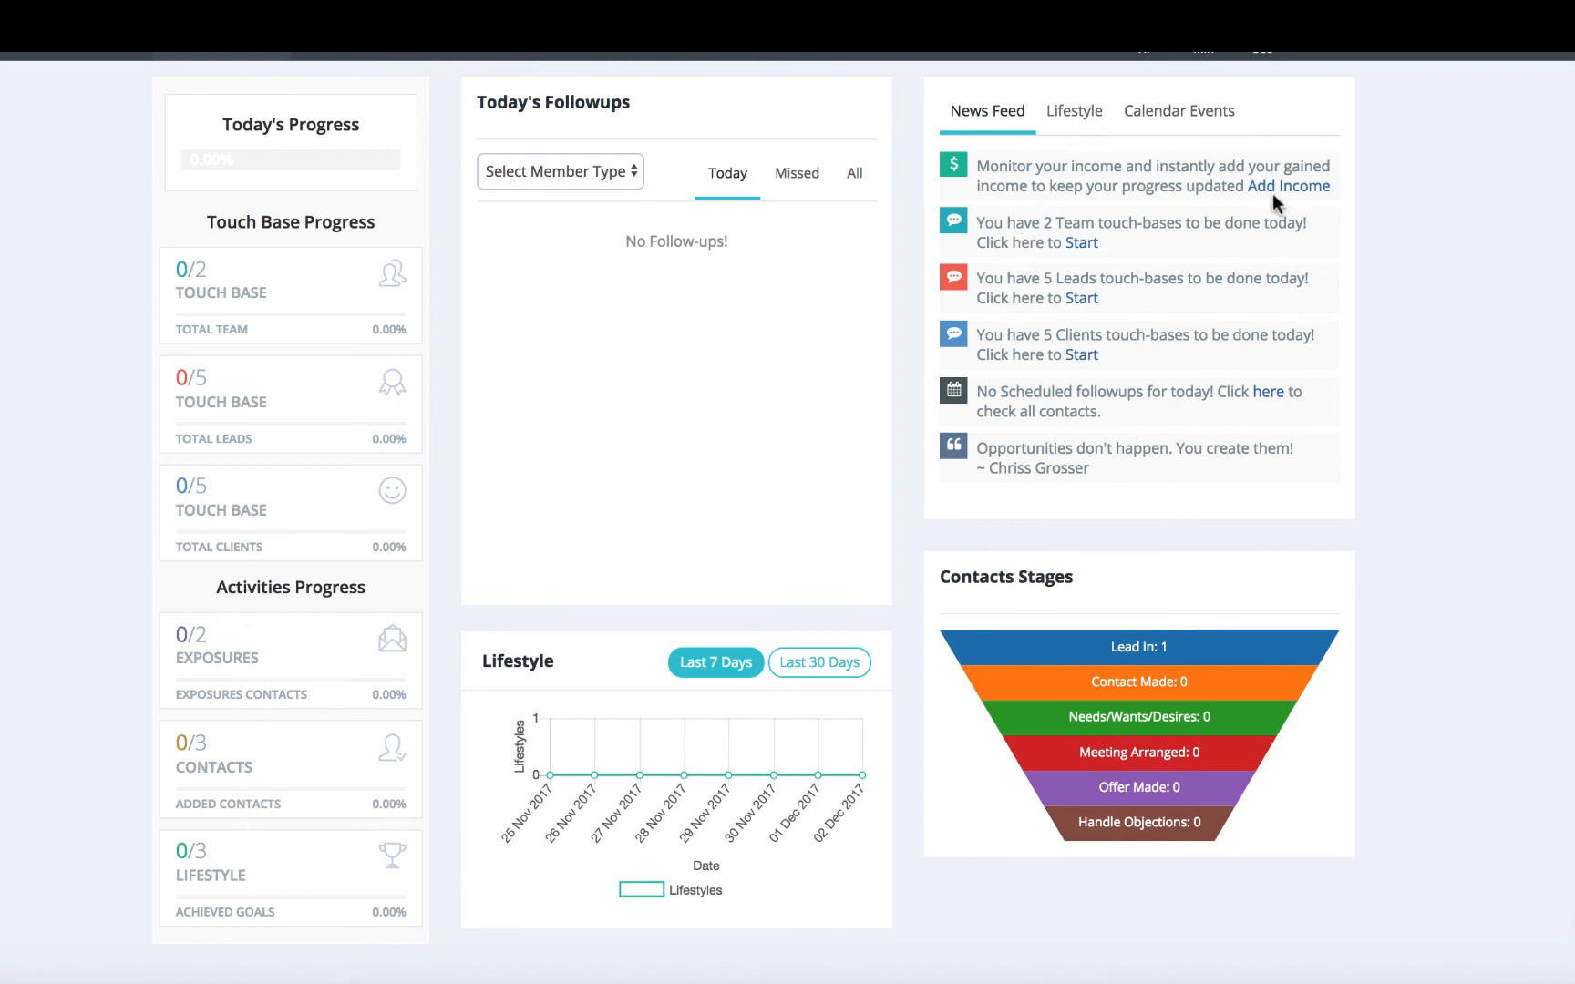
scroll(1046, 383, up, 2)
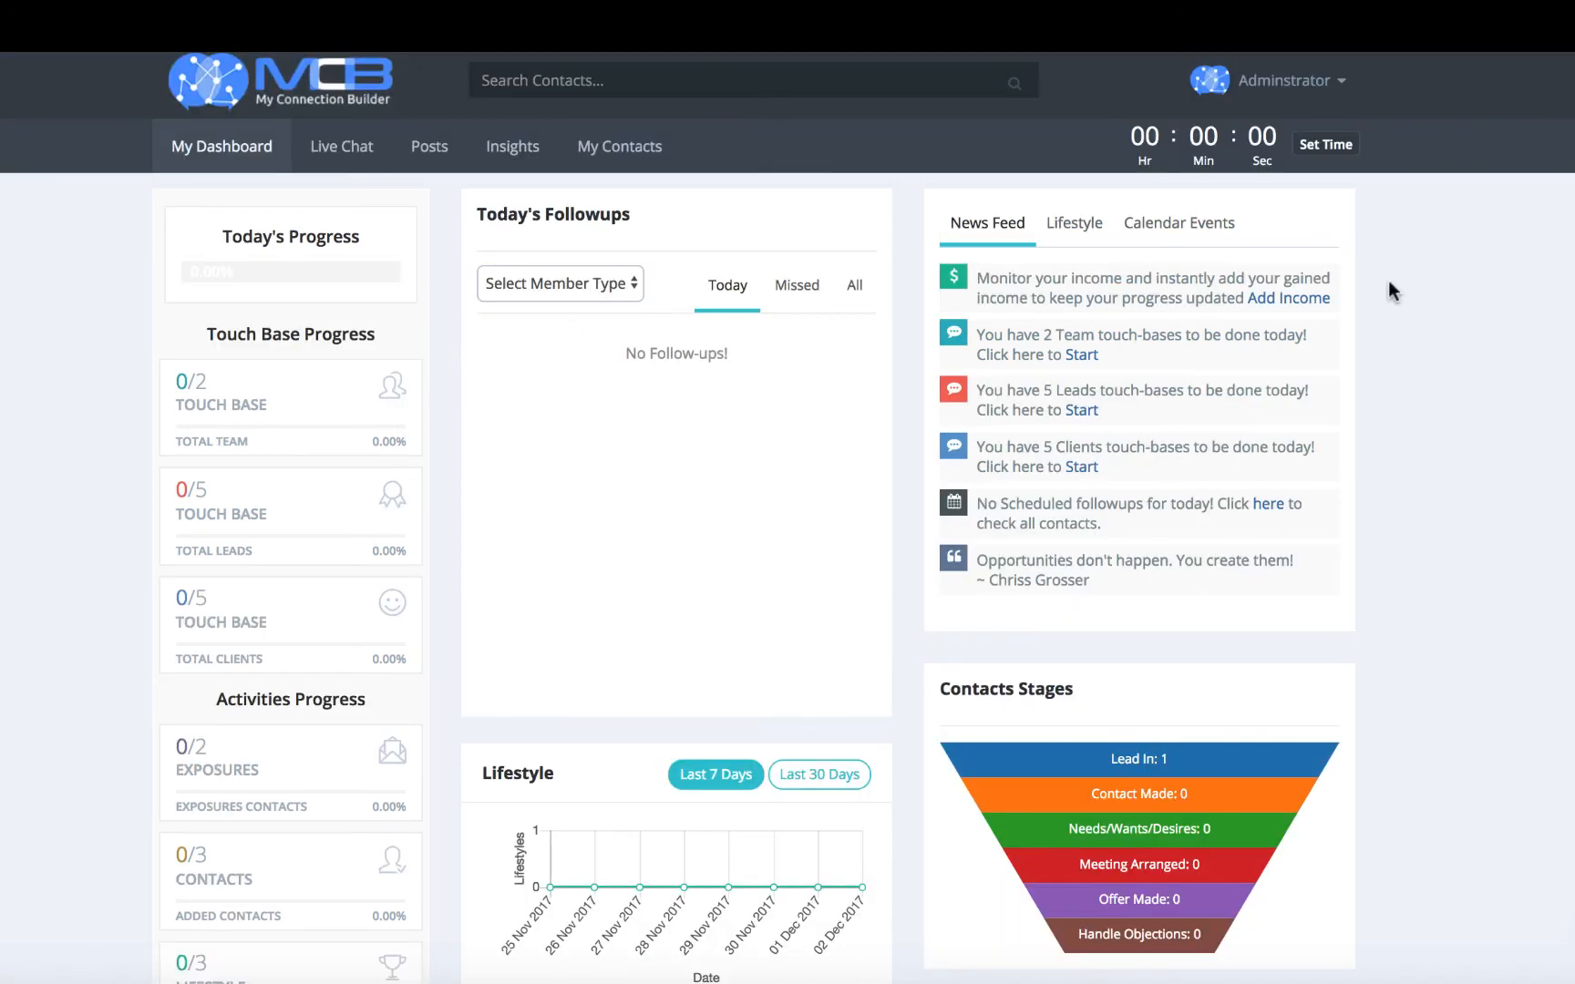